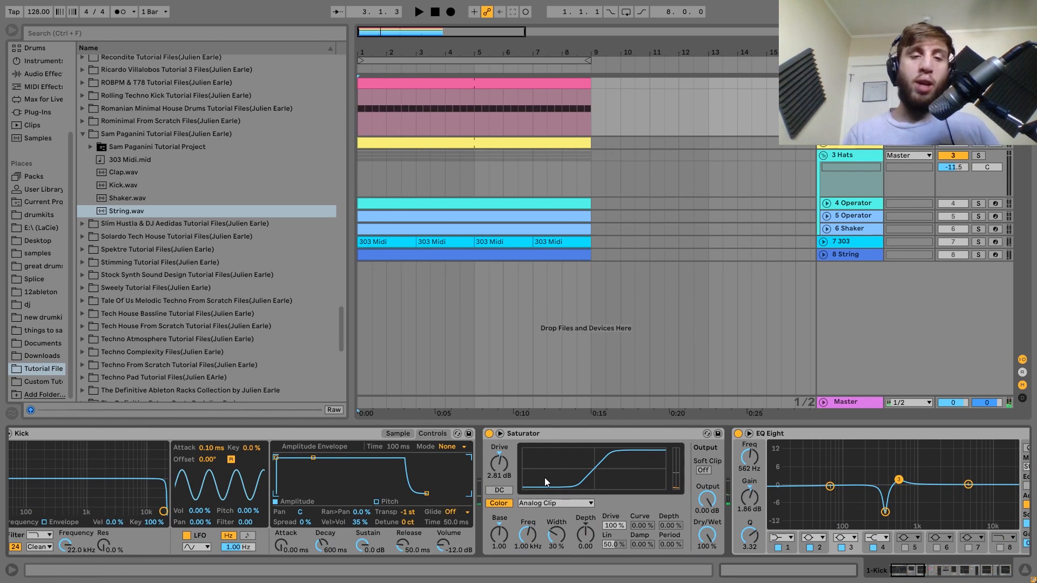
Show the sample waveform of the Kick instrument and play back the kick through the Saturator.
{"action": "left_click", "coordinate": [402, 432]}
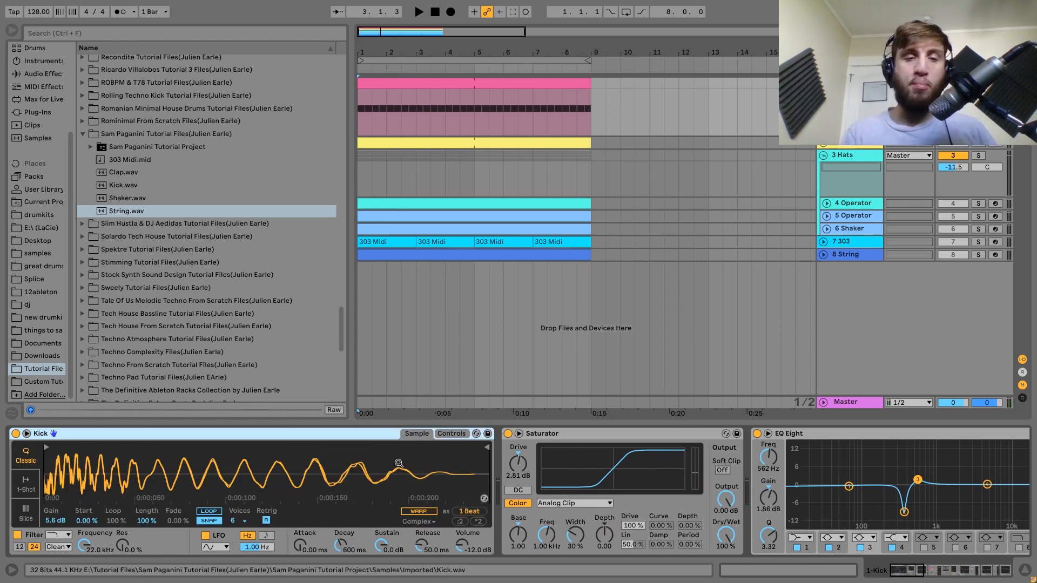
{"action": "key", "text": "space"}
{"action": "key", "text": "space"}
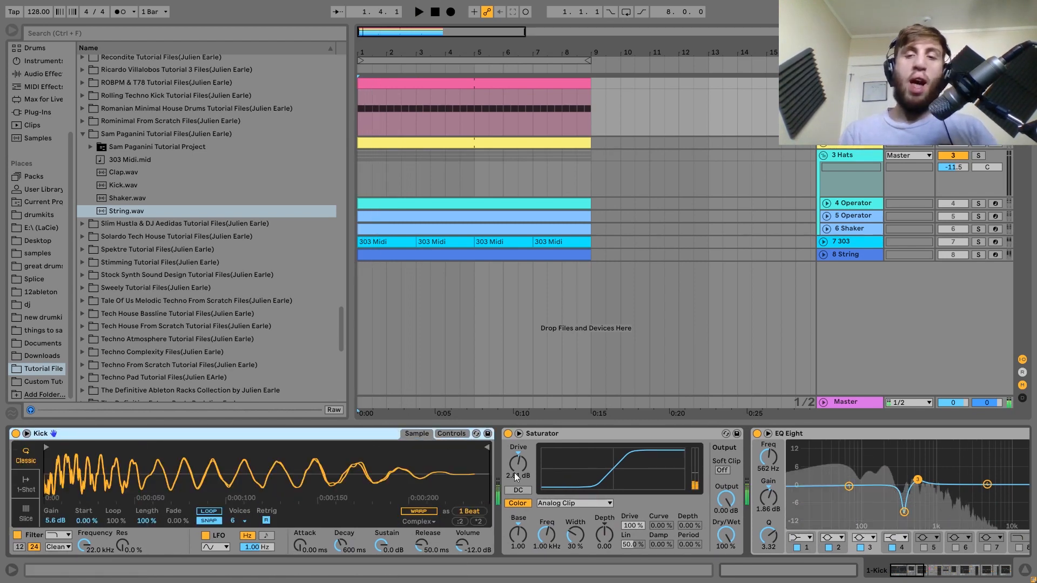
{"action": "scroll", "coordinate": [514, 472], "scroll_direction": "right", "scroll_amount": 3}
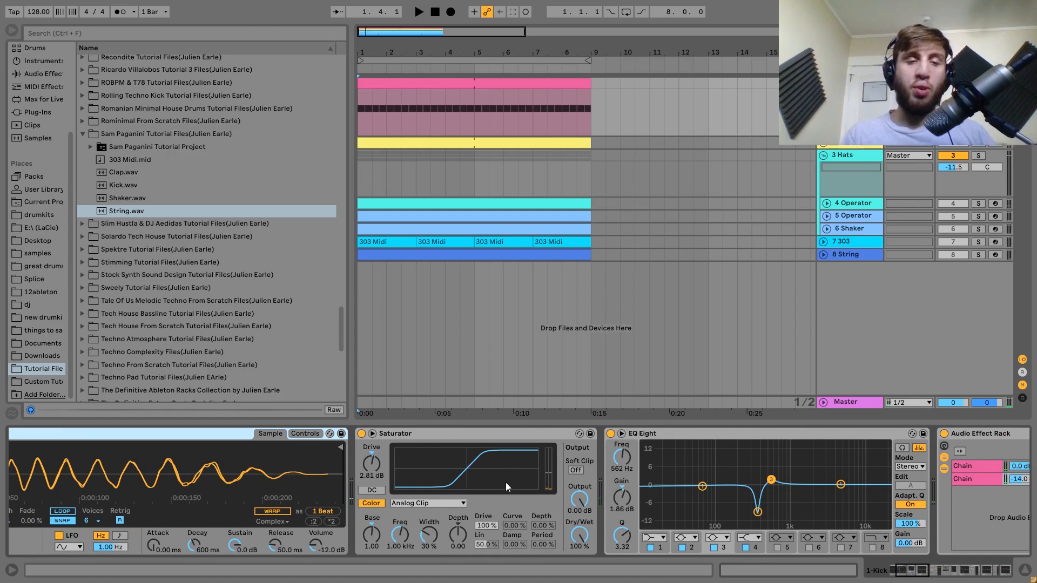
{"action": "key", "text": "space"}
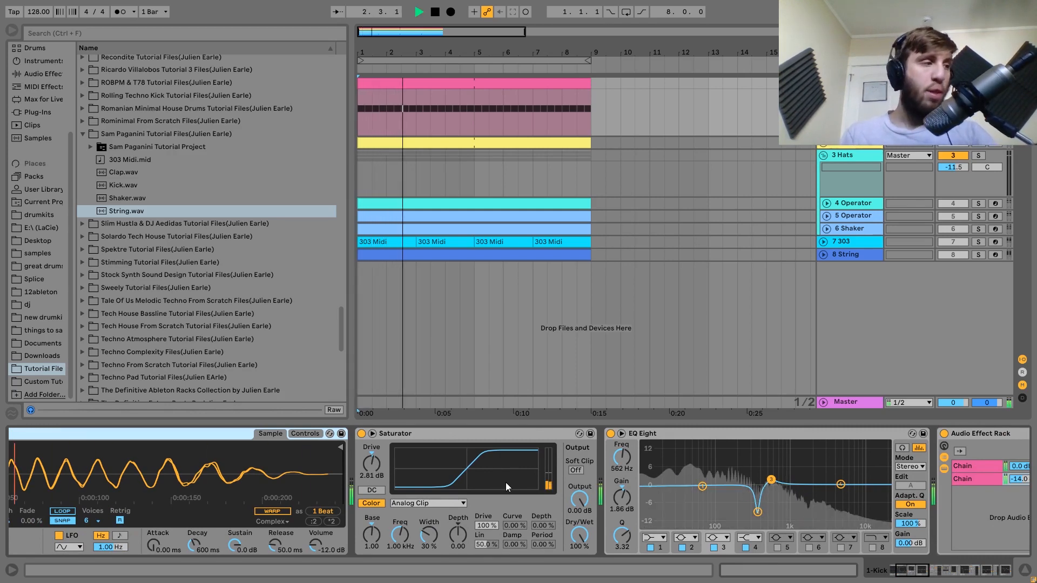
{"action": "key", "text": "space"}
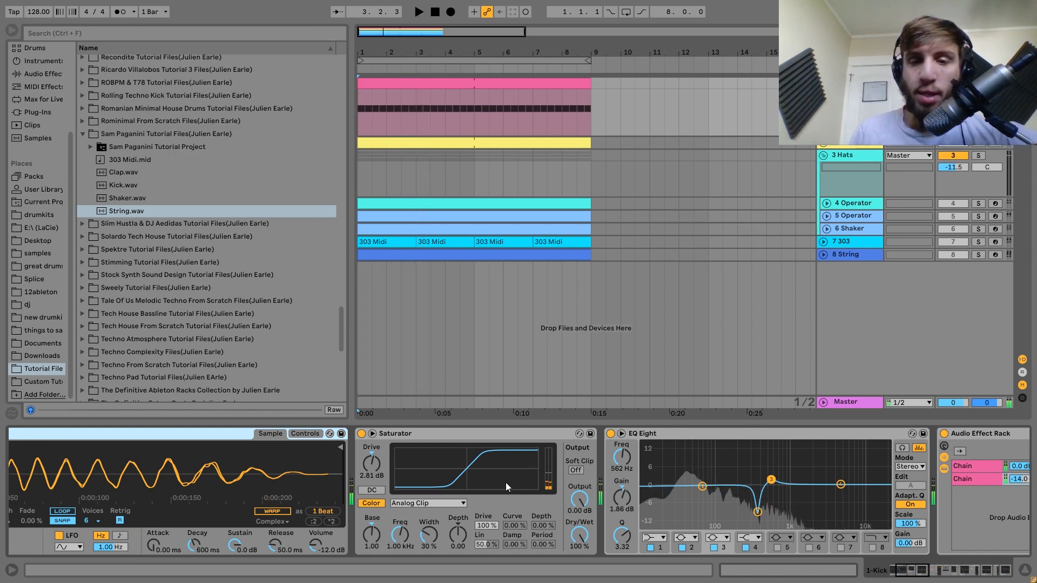
Play the kick while examining the first EQ Eight curve after the Saturator.
{"action": "scroll", "coordinate": [506, 482], "scroll_direction": "right", "scroll_amount": 3}
{"action": "scroll", "coordinate": [506, 482], "scroll_direction": "right", "scroll_amount": 2}
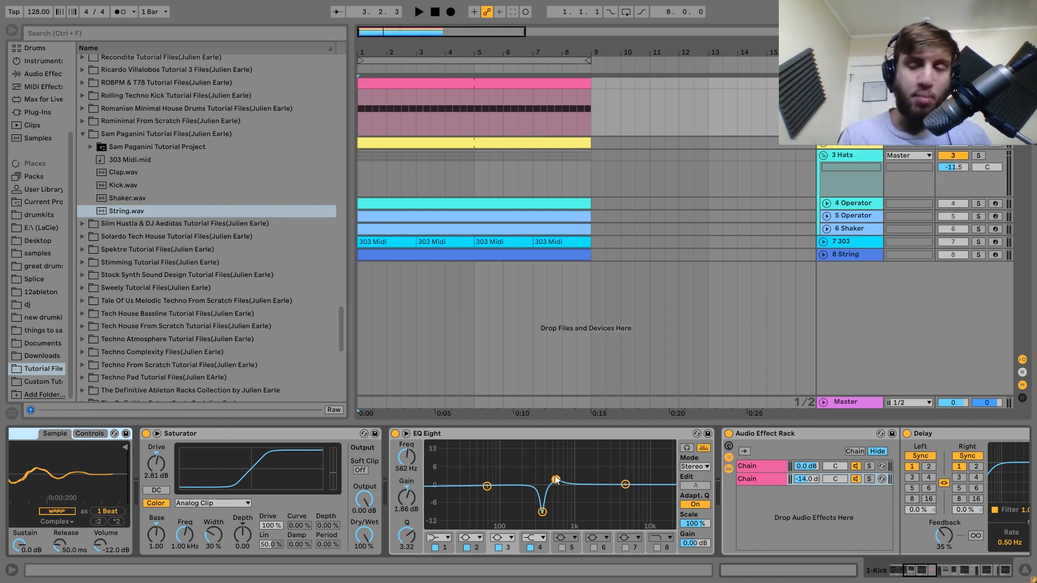
{"action": "key", "text": "space"}
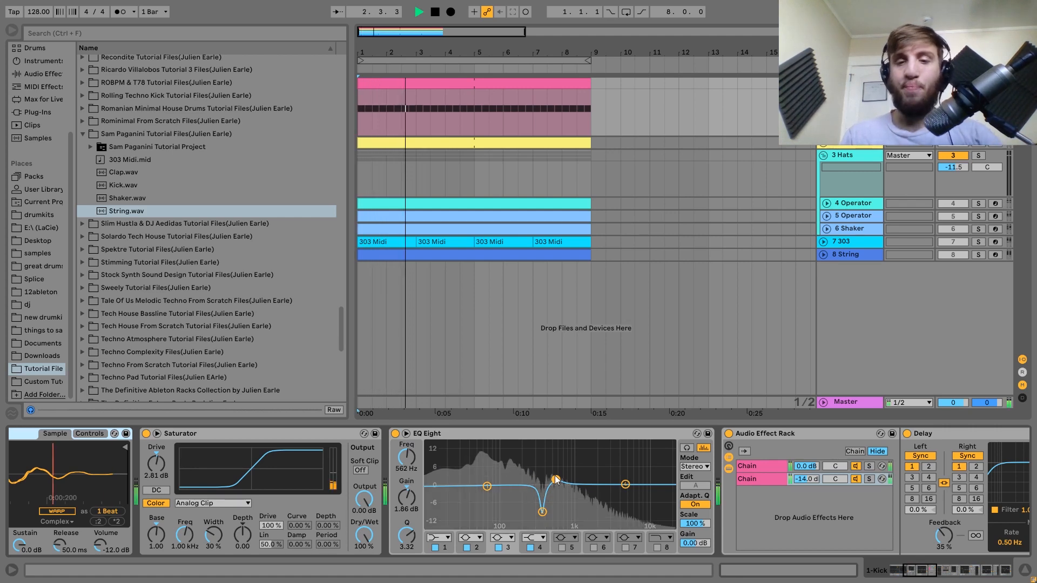
{"action": "key", "text": "space"}
Solo the first and second chains of the Audio Effect Rack in turn during playback to hear each one separately.
{"action": "scroll", "coordinate": [555, 475], "scroll_direction": "right", "scroll_amount": 5}
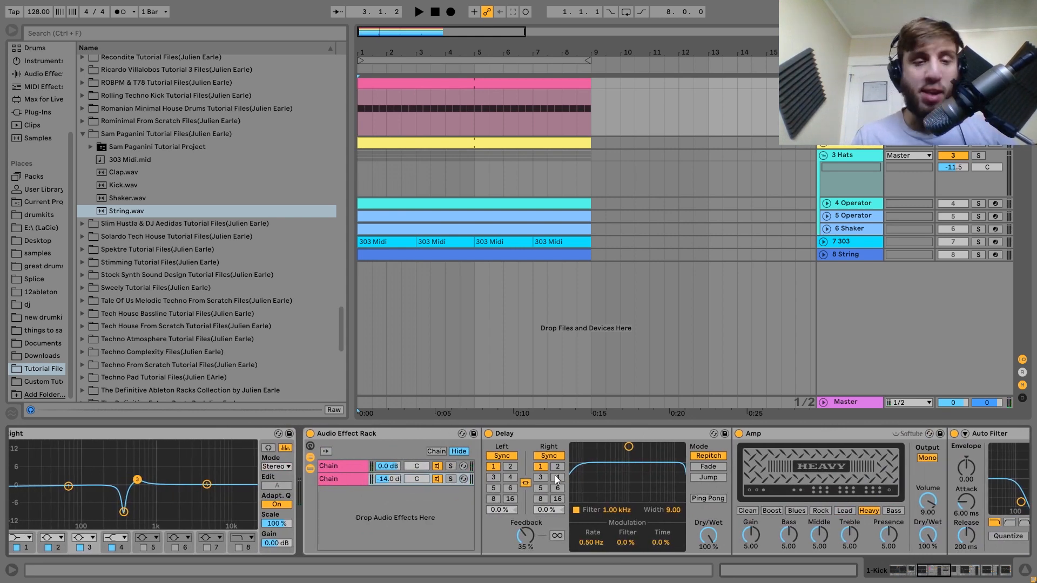
{"action": "left_click", "coordinate": [338, 467]}
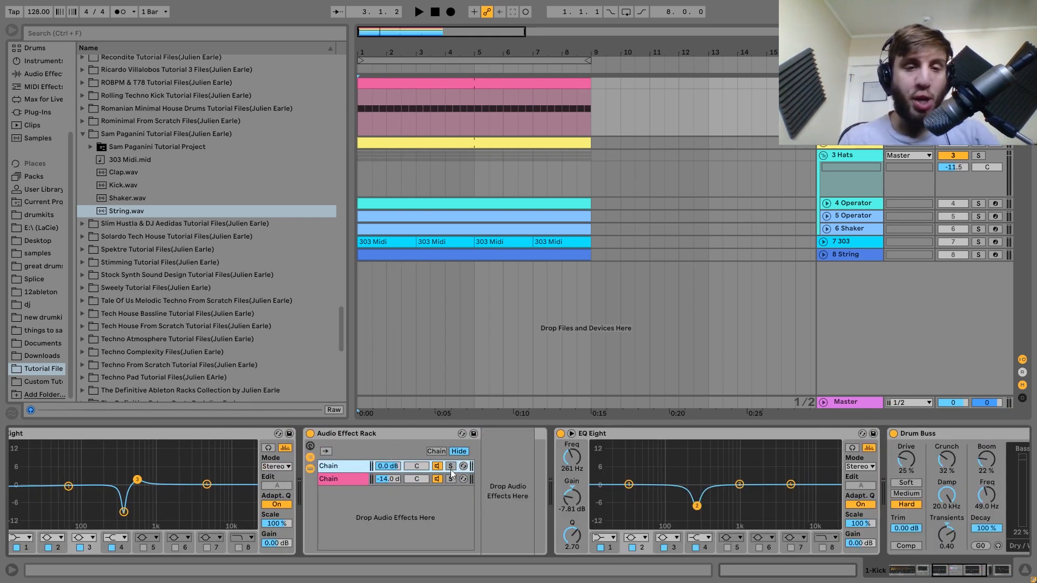
{"action": "key", "text": "space"}
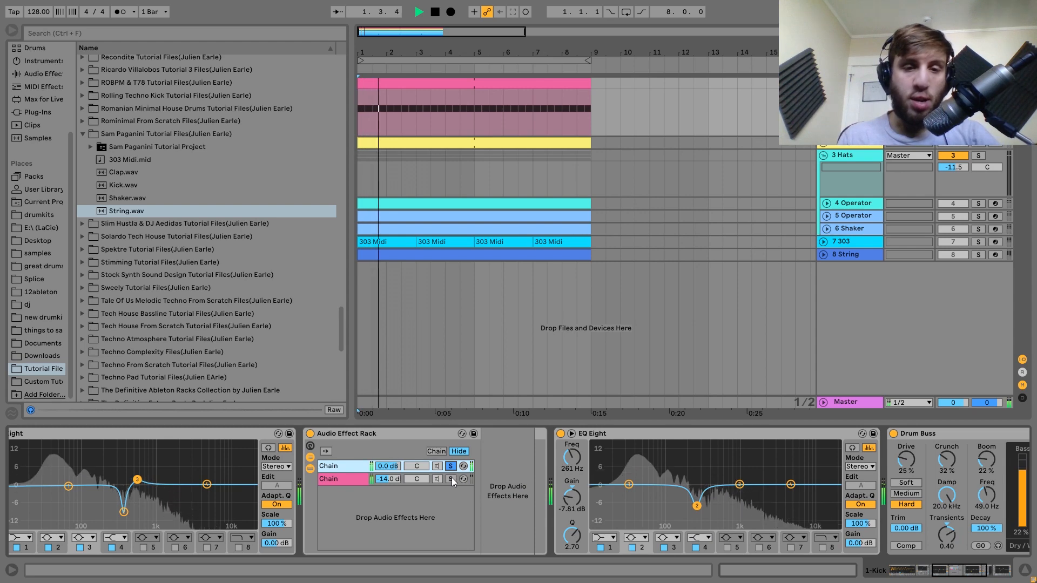
{"action": "left_click", "coordinate": [451, 478]}
{"action": "key", "text": "space"}
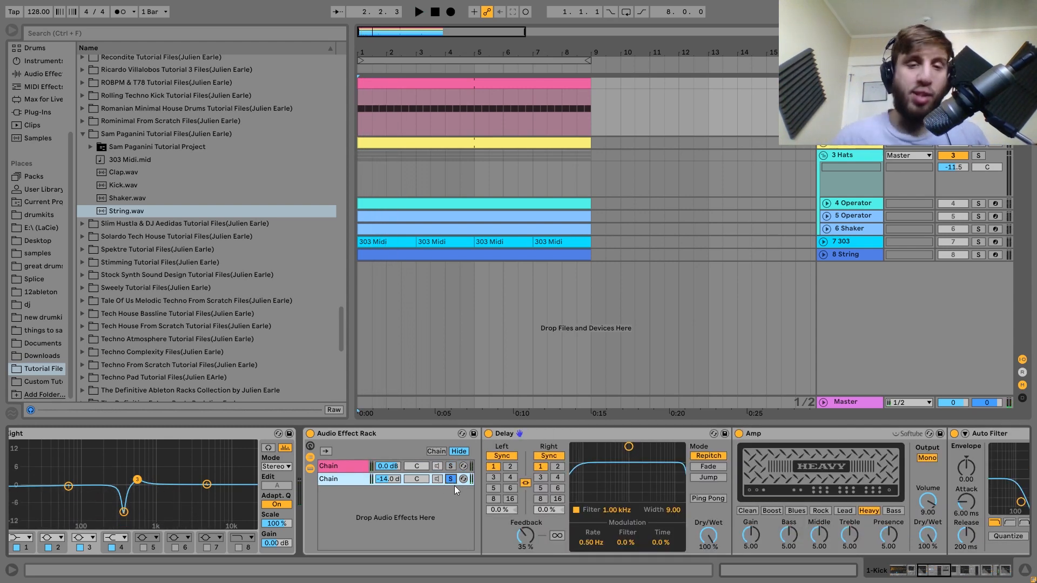
Compare the soloed second chain with its Auto Filter and Amp bypassed, re-enabling the Amp first and the Auto Filter second during playback.
{"action": "scroll", "coordinate": [455, 485], "scroll_direction": "right", "scroll_amount": 6}
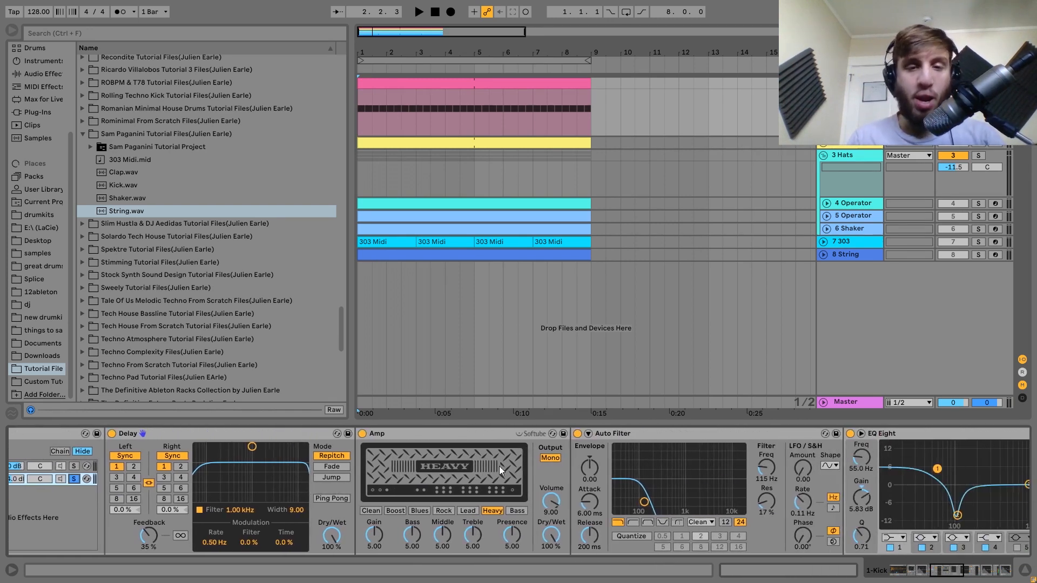
{"action": "left_click", "coordinate": [578, 434]}
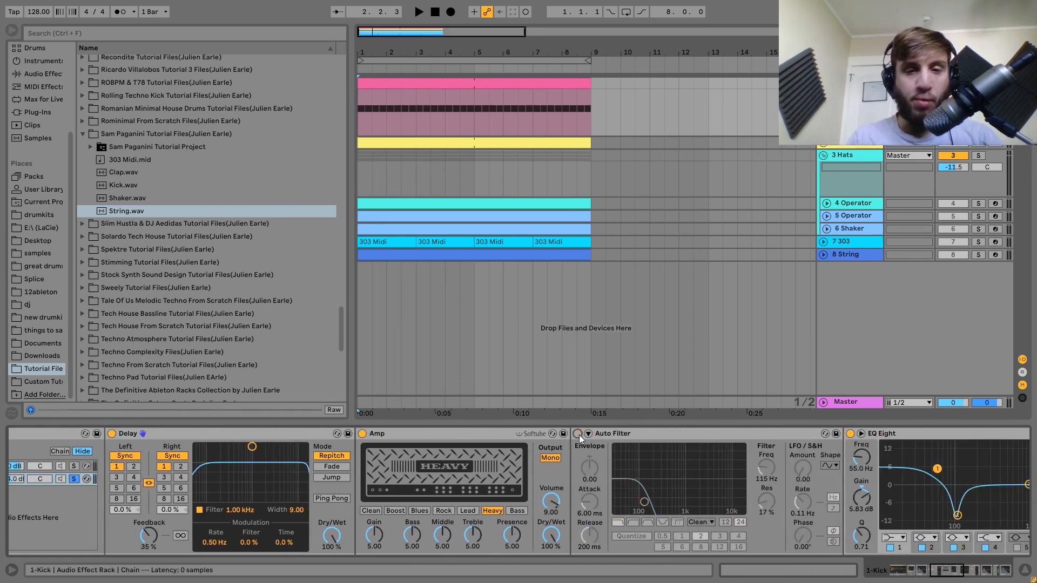
{"action": "key", "text": "space"}
{"action": "left_click", "coordinate": [363, 434]}
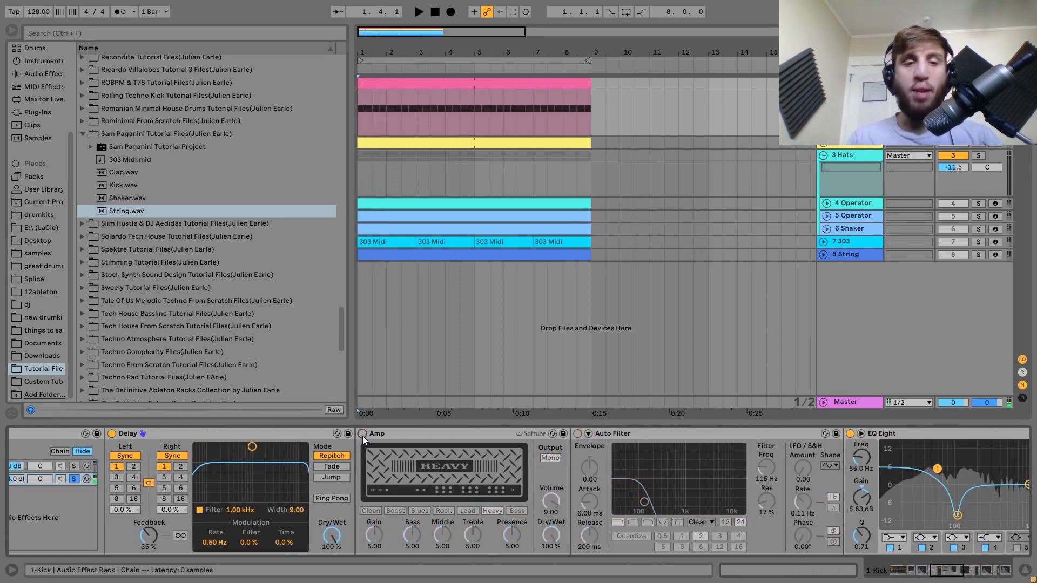
{"action": "left_click", "coordinate": [361, 435]}
{"action": "key", "text": "space"}
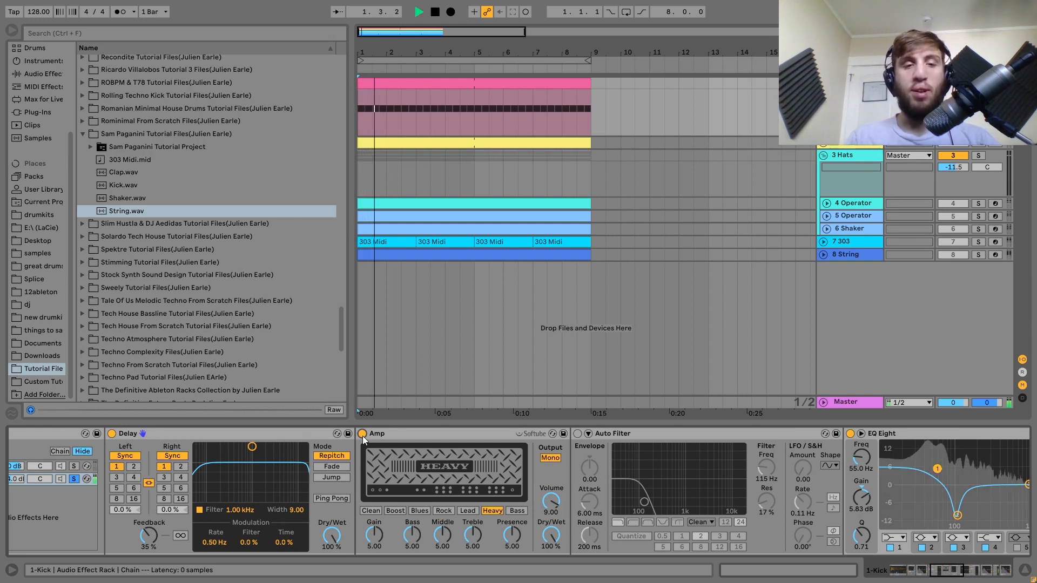
{"action": "left_click", "coordinate": [578, 435]}
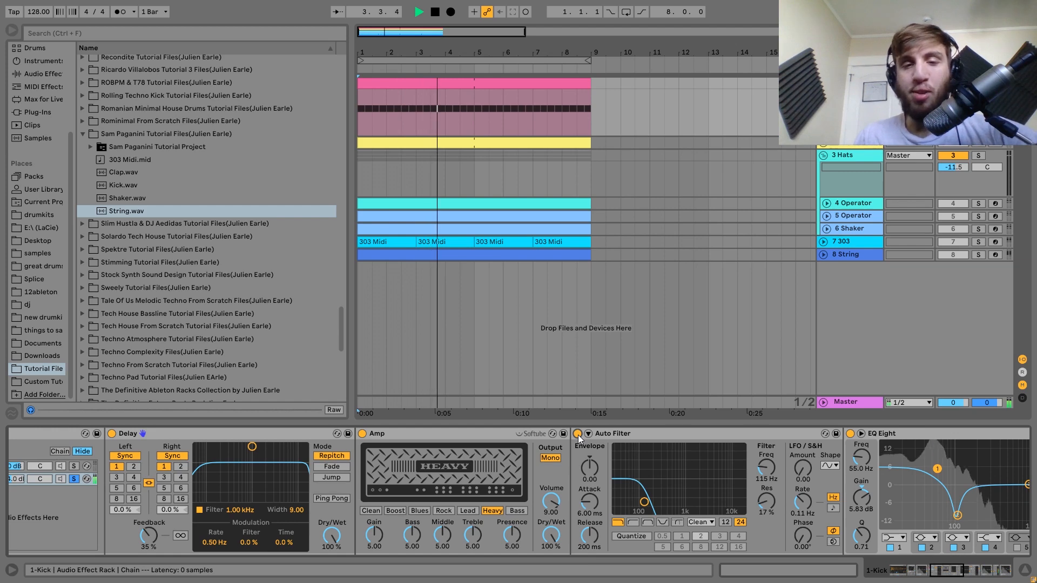
{"action": "key", "text": "space"}
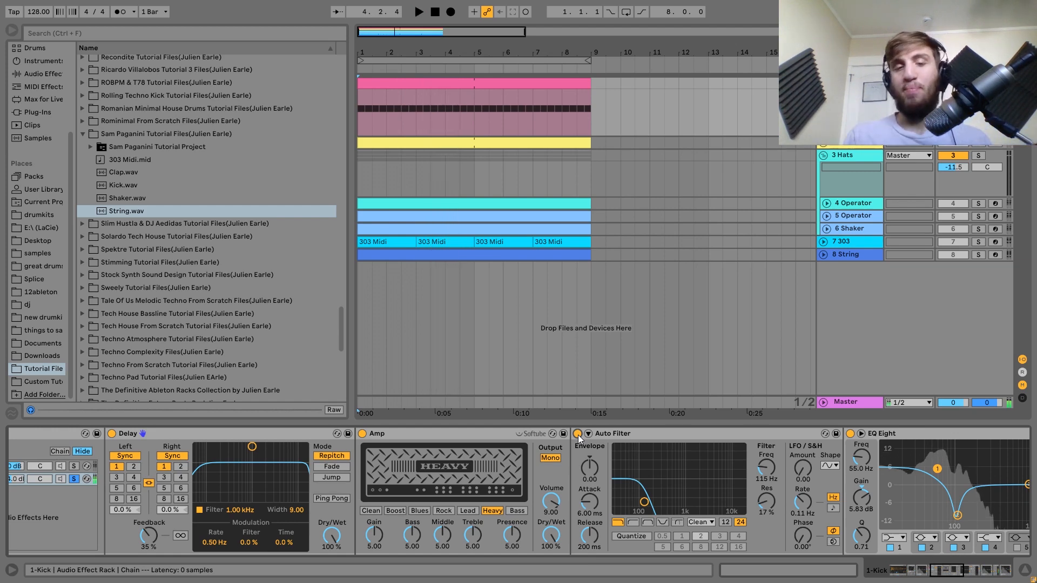
Examine the EQ Eight curve and the sidechain Compressor settings at the end of the second chain.
{"action": "scroll", "coordinate": [578, 435], "scroll_direction": "right", "scroll_amount": 5}
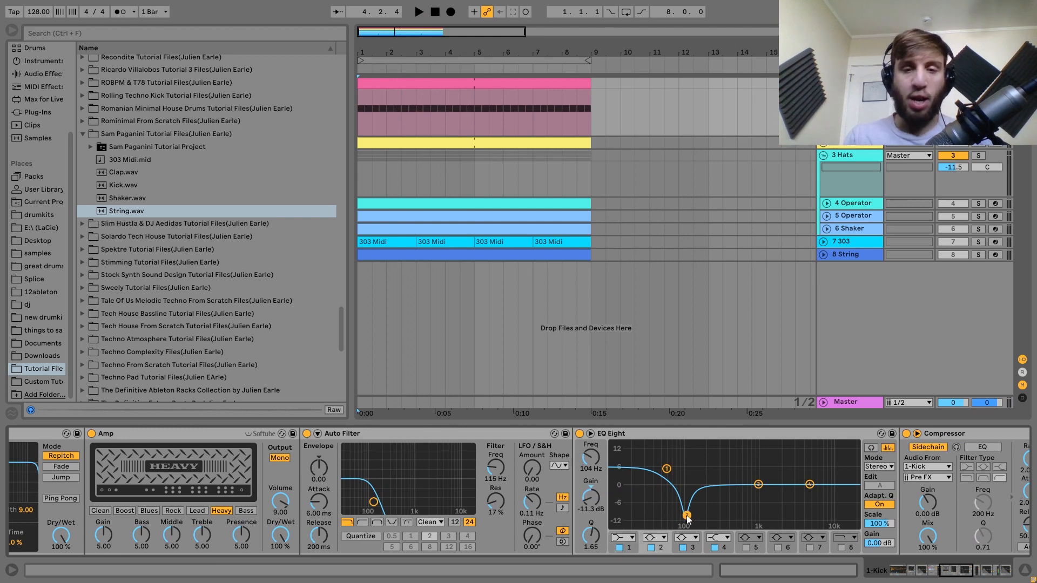
{"action": "scroll", "coordinate": [669, 471], "scroll_direction": "right", "scroll_amount": 5}
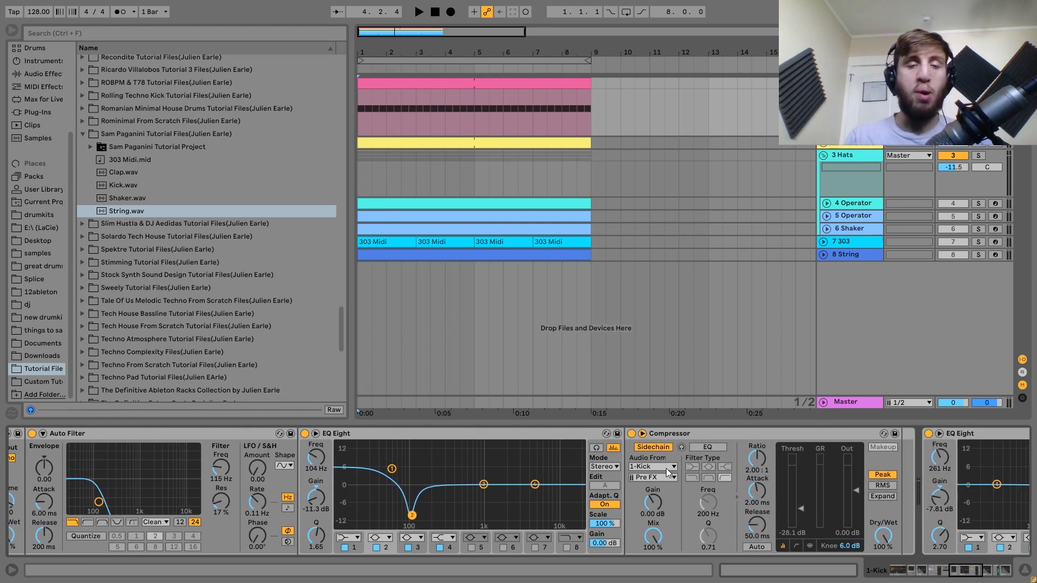
{"action": "scroll", "coordinate": [688, 439], "scroll_direction": "left", "scroll_amount": 15}
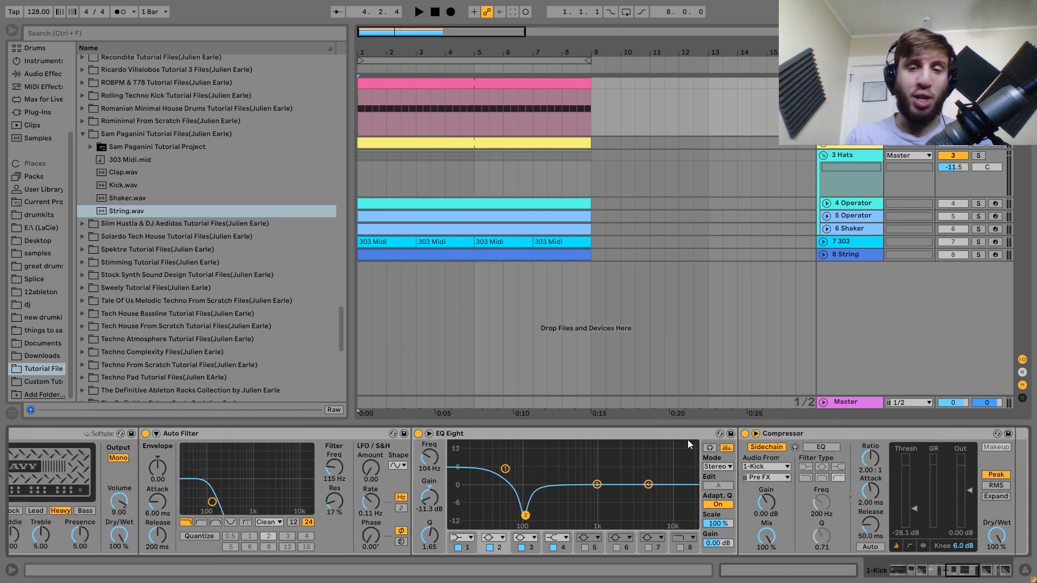
Unsolo the second chain of the Audio Effect Rack during playback to hear both chains together.
{"action": "key", "text": "space"}
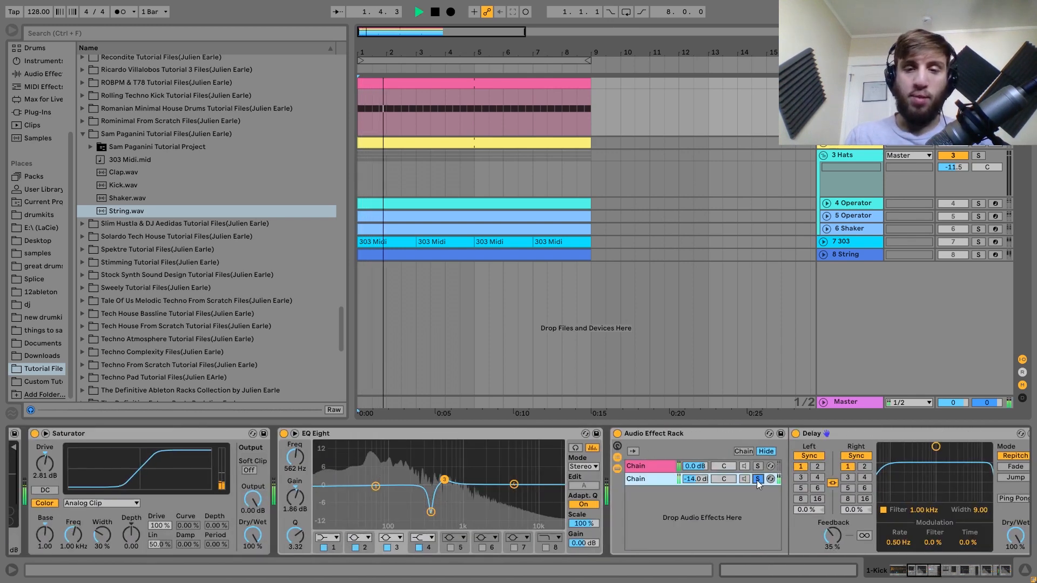
{"action": "scroll", "coordinate": [757, 481], "scroll_direction": "right", "scroll_amount": 5}
{"action": "scroll", "coordinate": [756, 481], "scroll_direction": "right", "scroll_amount": 2}
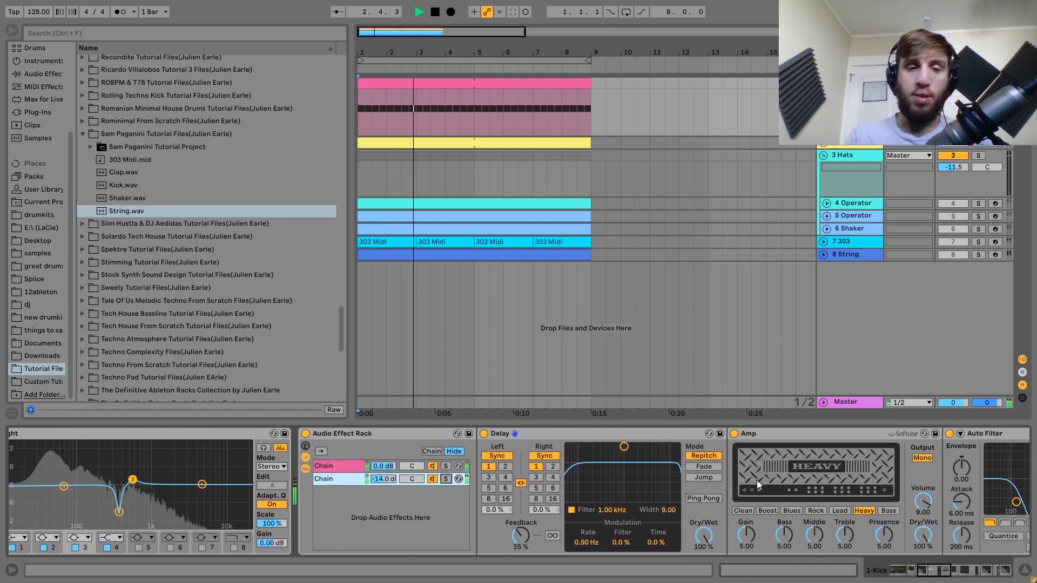
{"action": "key", "text": "space"}
Play the kick through both chains and hide the chain devices of the Audio Effect Rack.
{"action": "scroll", "coordinate": [756, 480], "scroll_direction": "right", "scroll_amount": 2}
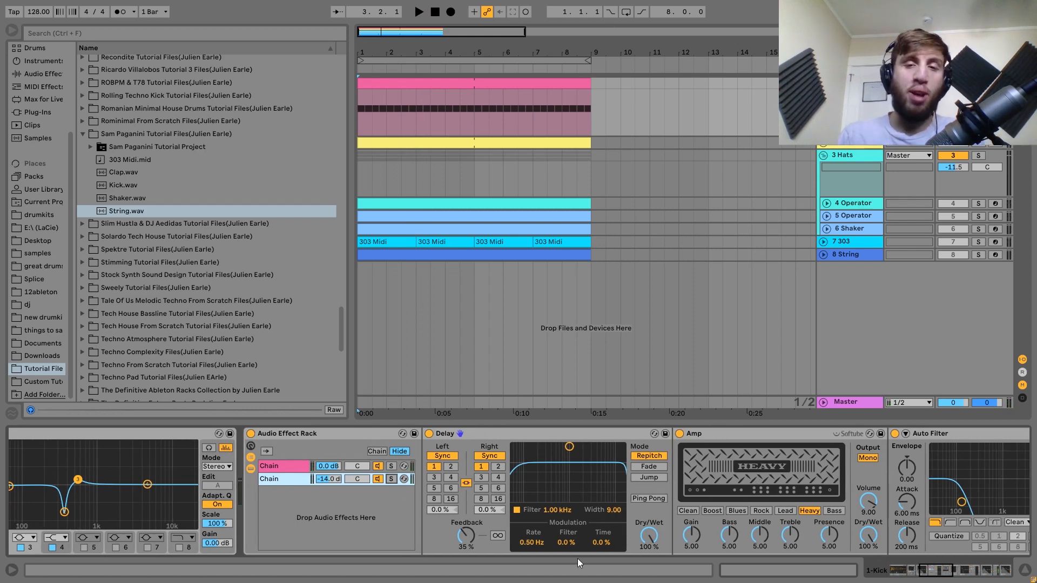
{"action": "scroll", "coordinate": [605, 475], "scroll_direction": "right", "scroll_amount": 3}
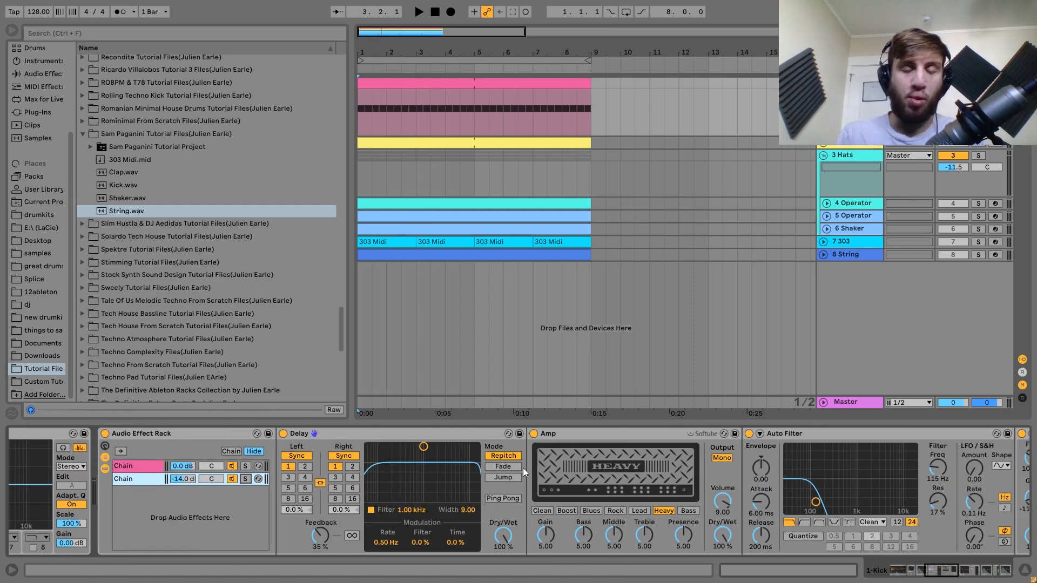
{"action": "scroll", "coordinate": [535, 497], "scroll_direction": "right", "scroll_amount": 3}
{"action": "key", "text": "space"}
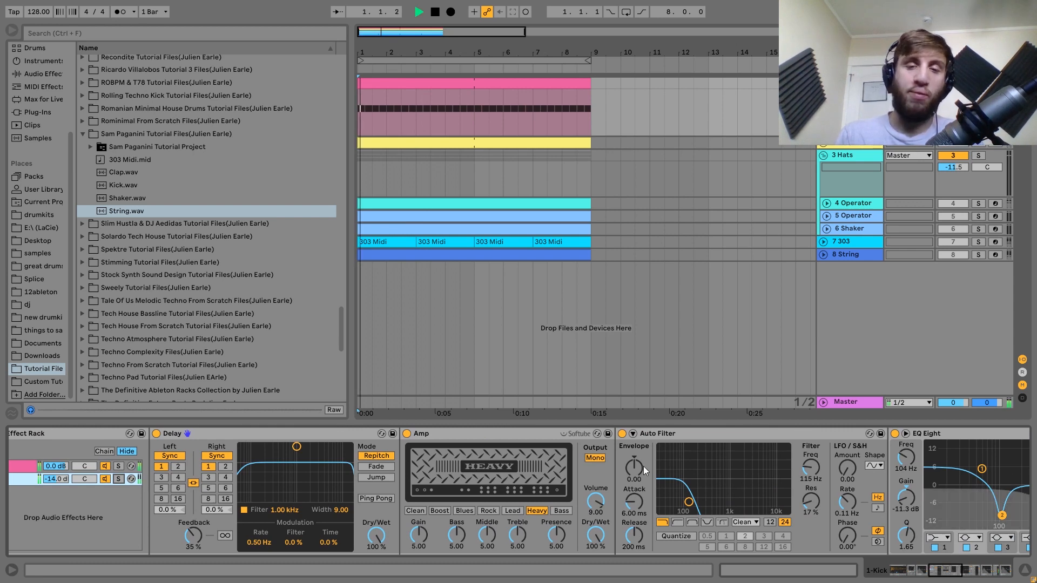
{"action": "scroll", "coordinate": [643, 466], "scroll_direction": "right", "scroll_amount": 10}
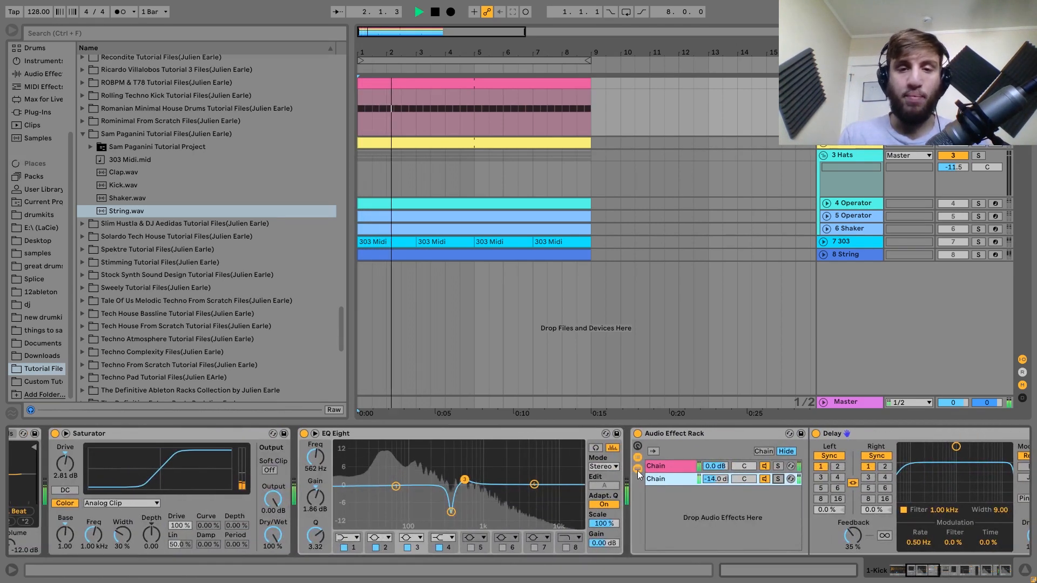
{"action": "left_click", "coordinate": [638, 469]}
{"action": "key", "text": "space"}
Compare the kick with the Drum Buss after the rack bypassed and enabled during playback.
{"action": "scroll", "coordinate": [637, 464], "scroll_direction": "right", "scroll_amount": 14}
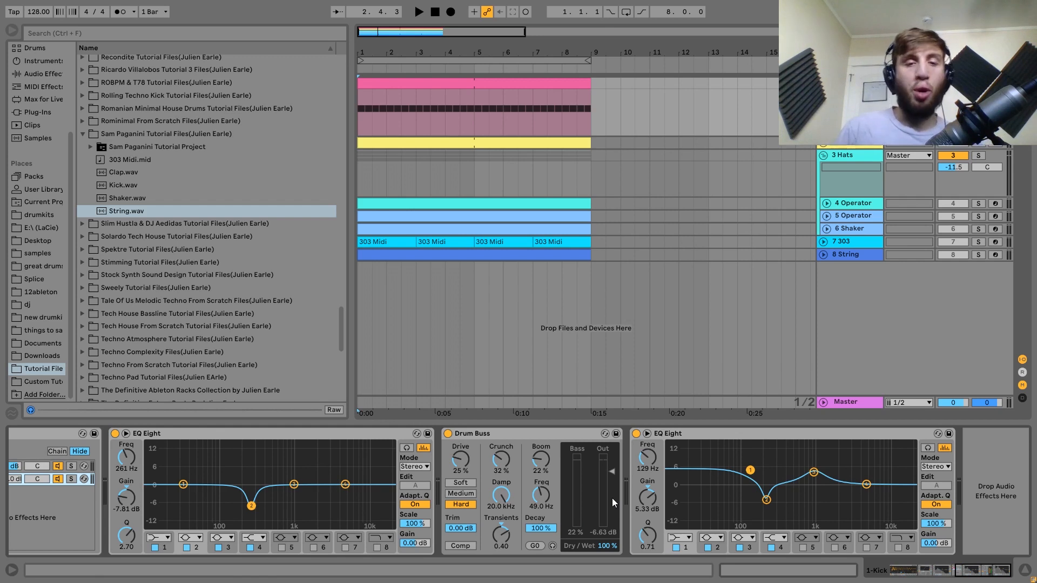
{"action": "left_click", "coordinate": [448, 433]}
{"action": "key", "text": "space"}
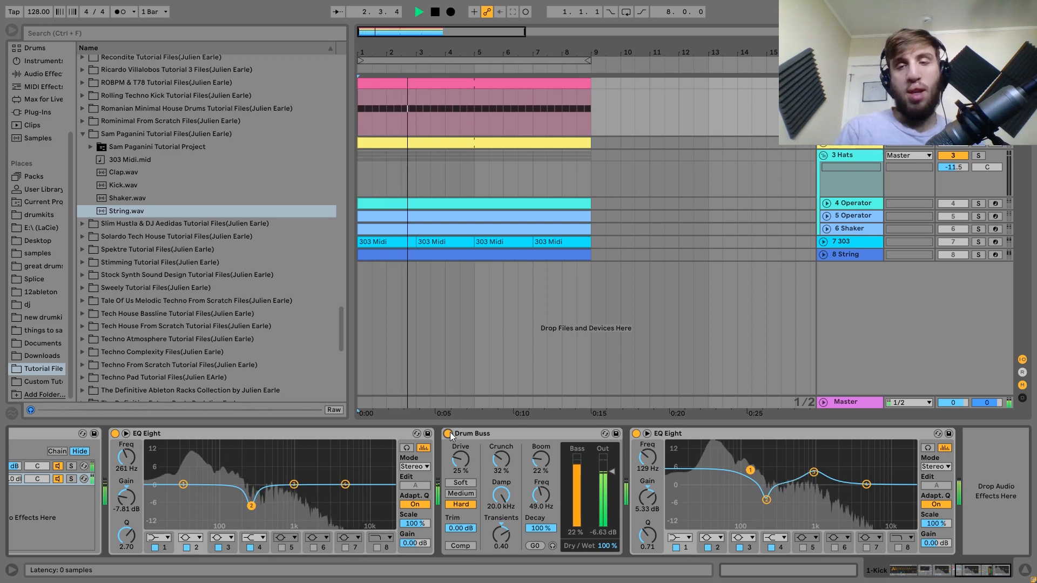
{"action": "key", "text": "space"}
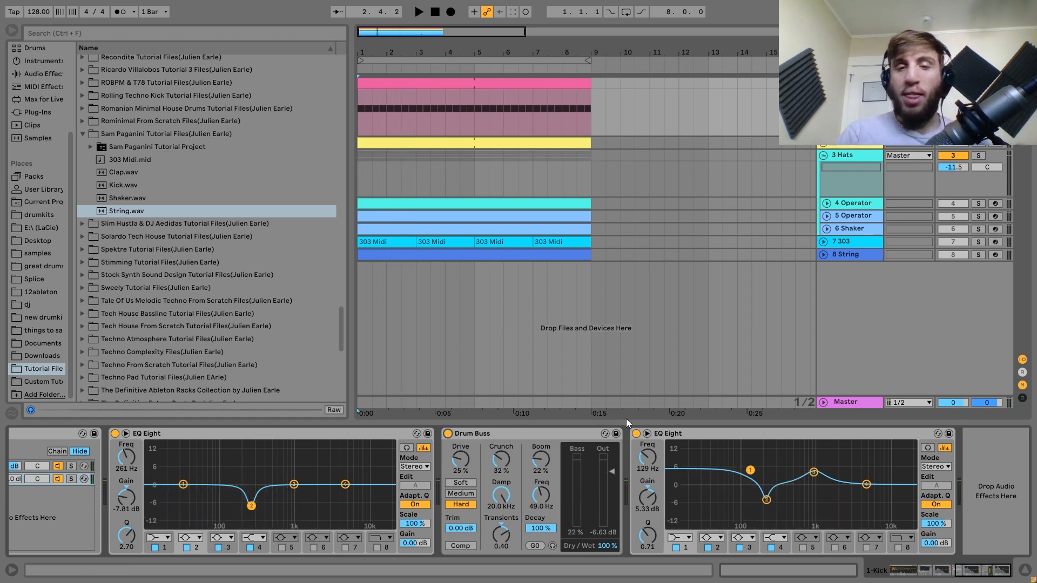
Disable band 3 of the final EQ Eight and re-enable it during playback to compare the kick's sound.
{"action": "left_click", "coordinate": [682, 433]}
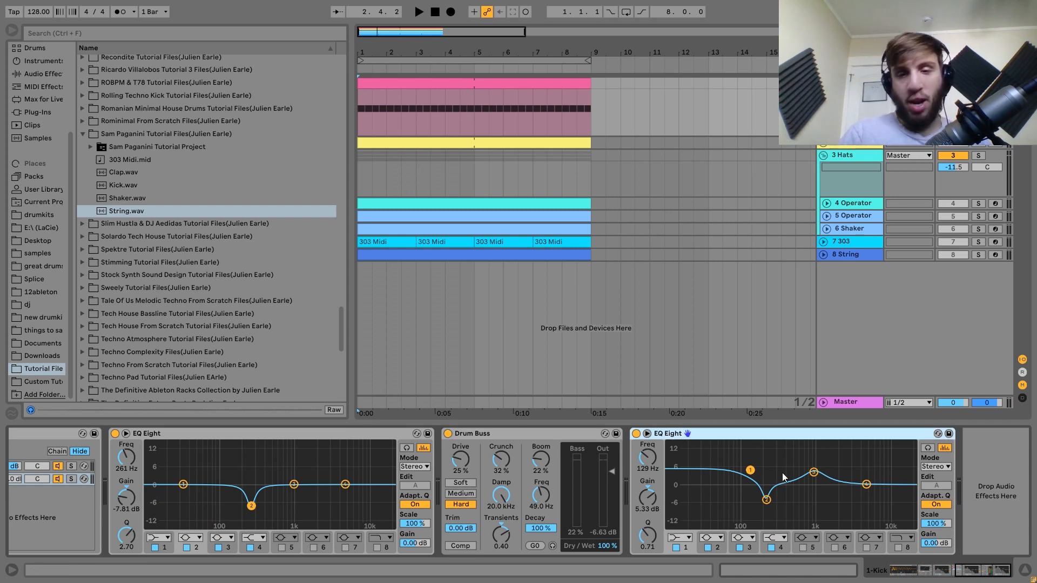
{"action": "left_click", "coordinate": [767, 500]}
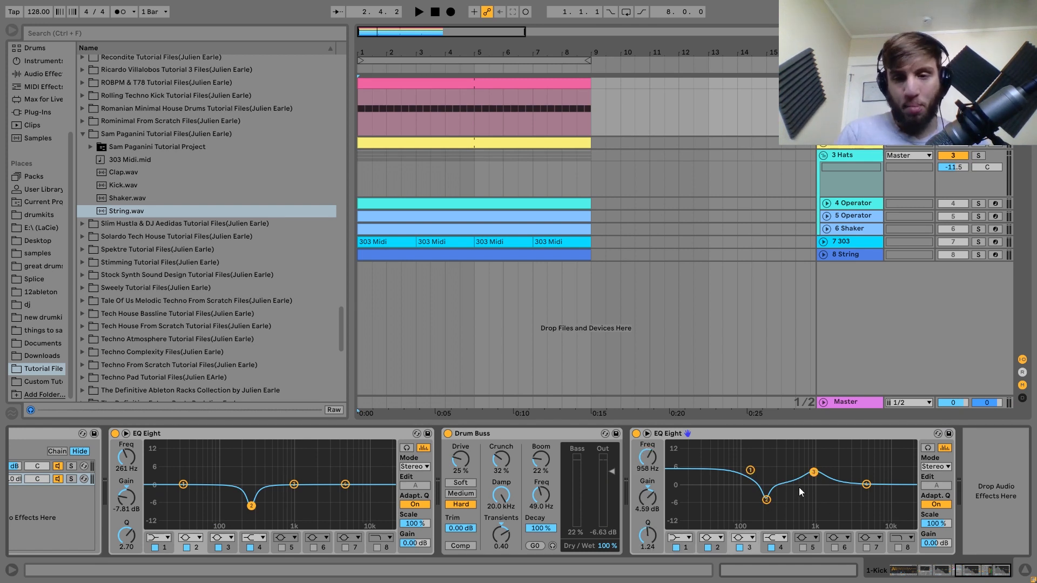
{"action": "left_click", "coordinate": [740, 547]}
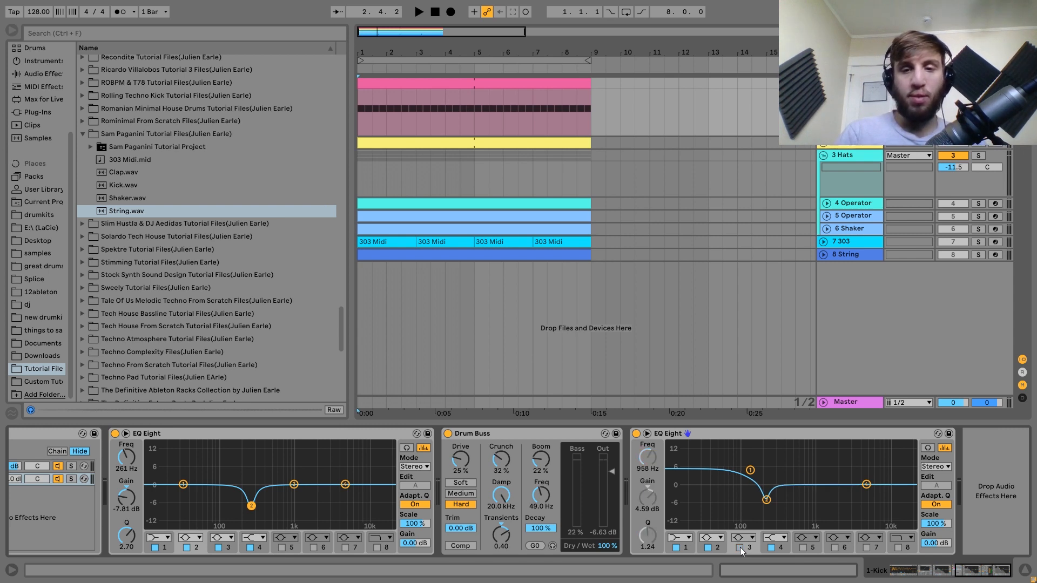
{"action": "key", "text": "space"}
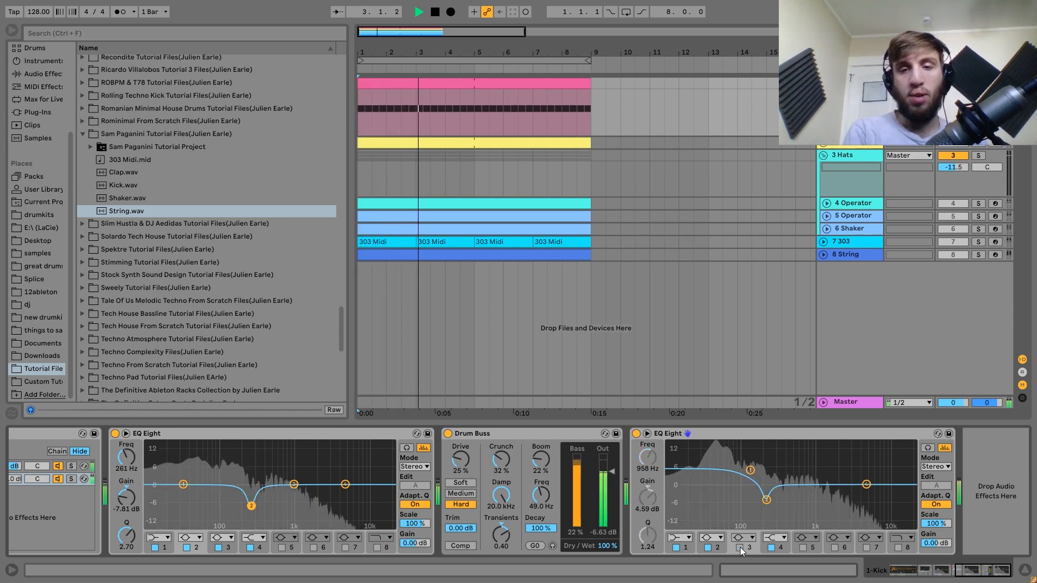
{"action": "left_click", "coordinate": [740, 547]}
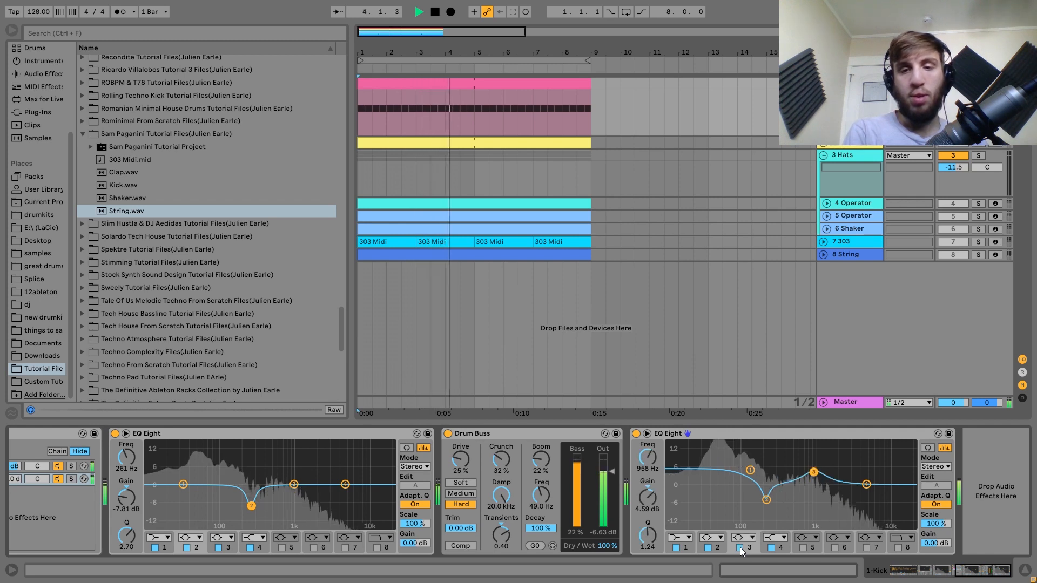
{"action": "key", "text": "space"}
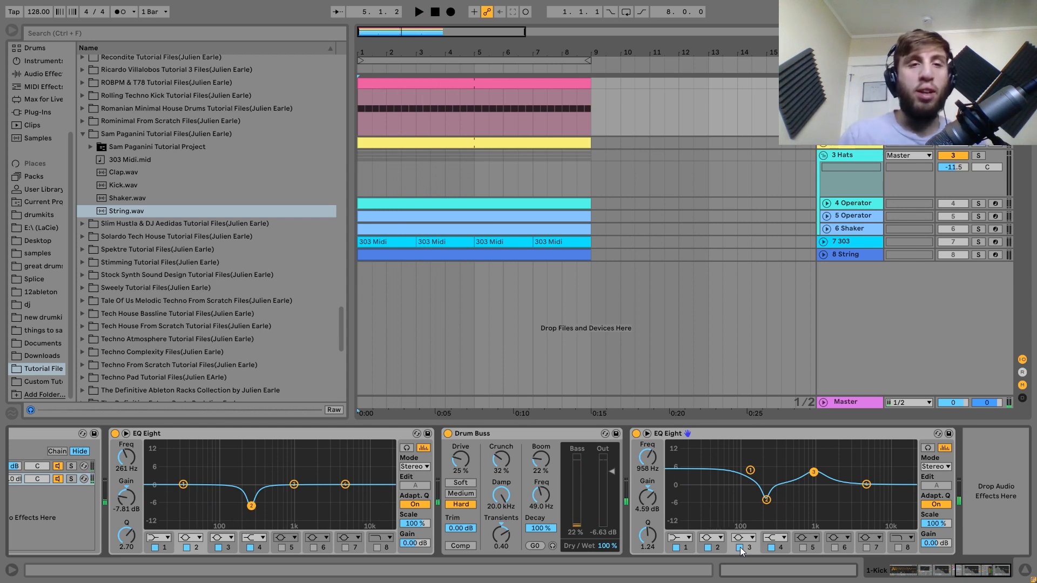
Play the kick once more with all active bands of the final EQ Eight enabled.
{"action": "key", "text": "space"}
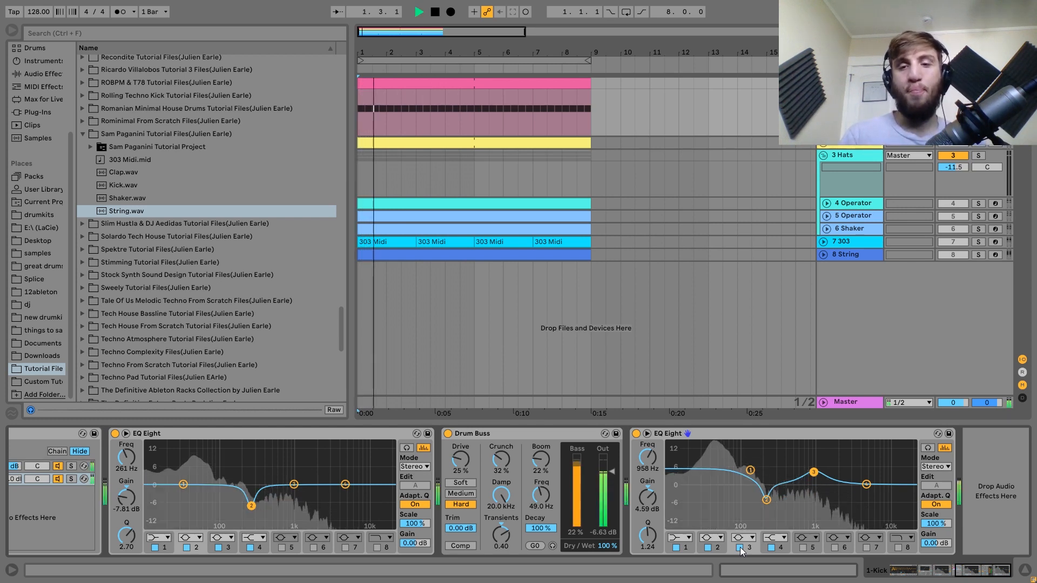
{"action": "key", "text": "space"}
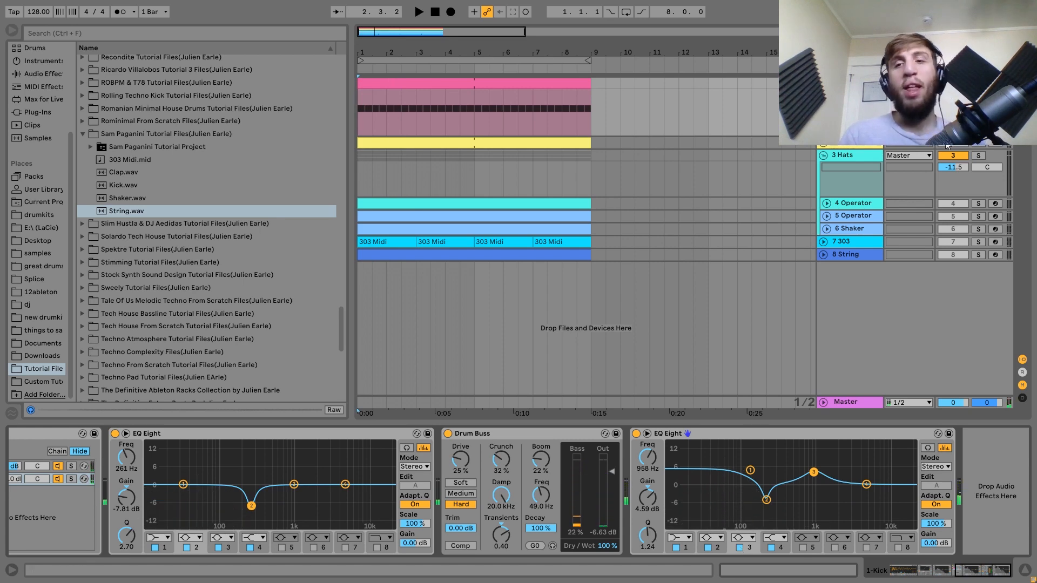
Open the Clap track's devices, unfold the track and play the clap soloed.
{"action": "left_click", "coordinate": [840, 144]}
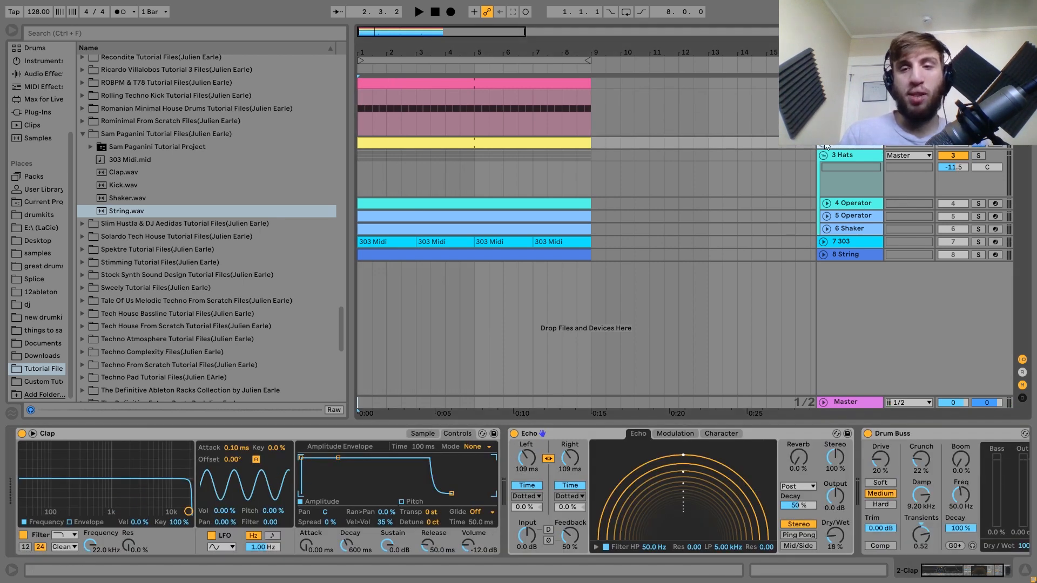
{"action": "left_click", "coordinate": [823, 144]}
{"action": "key", "text": "space"}
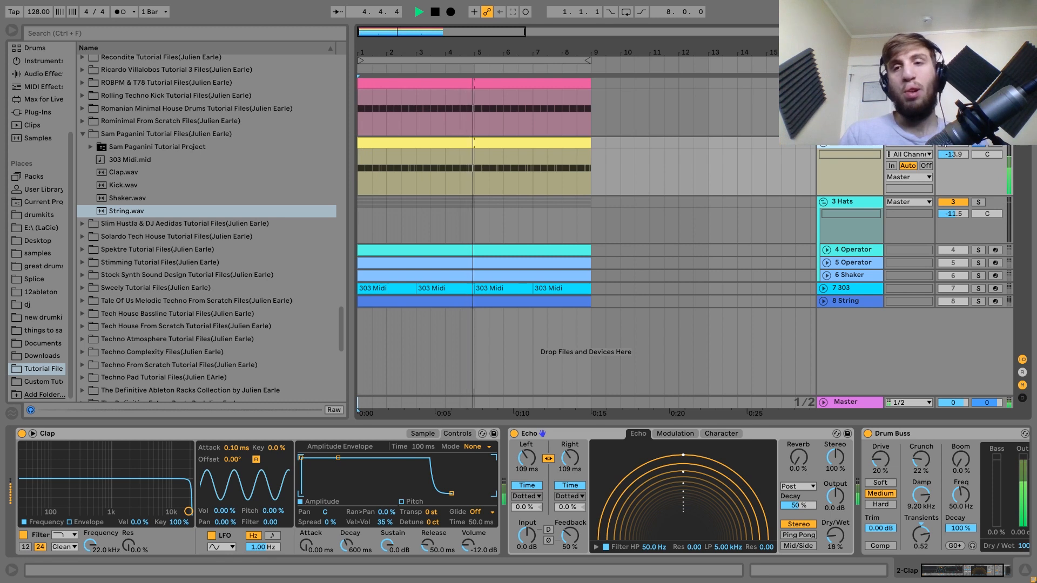
{"action": "key", "text": "space"}
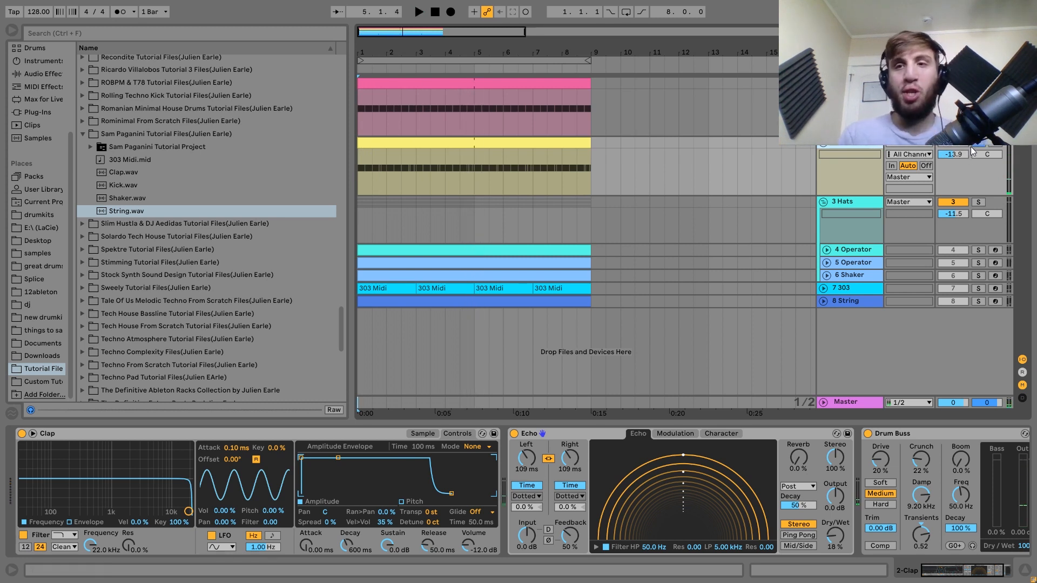
Unsolo the clap to hear it in the full mix, and solo it again to play it alone.
{"action": "key", "text": "space"}
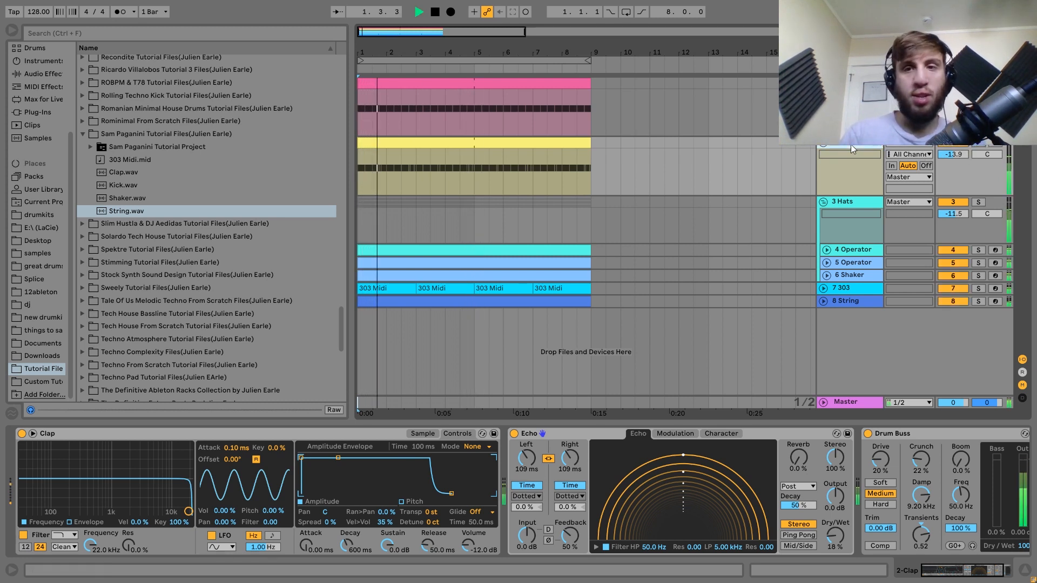
{"action": "key", "text": "space"}
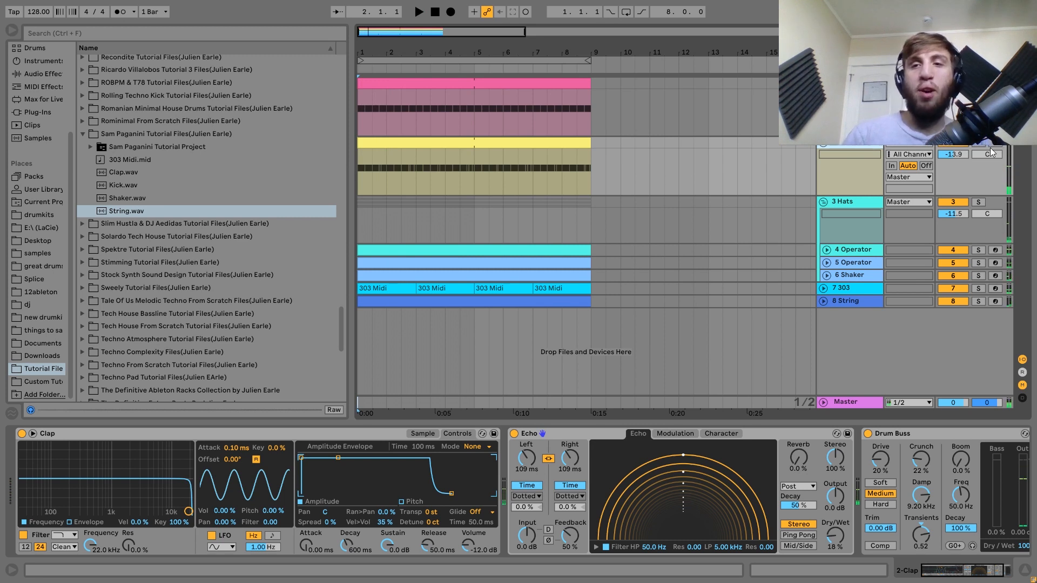
{"action": "key", "text": "space"}
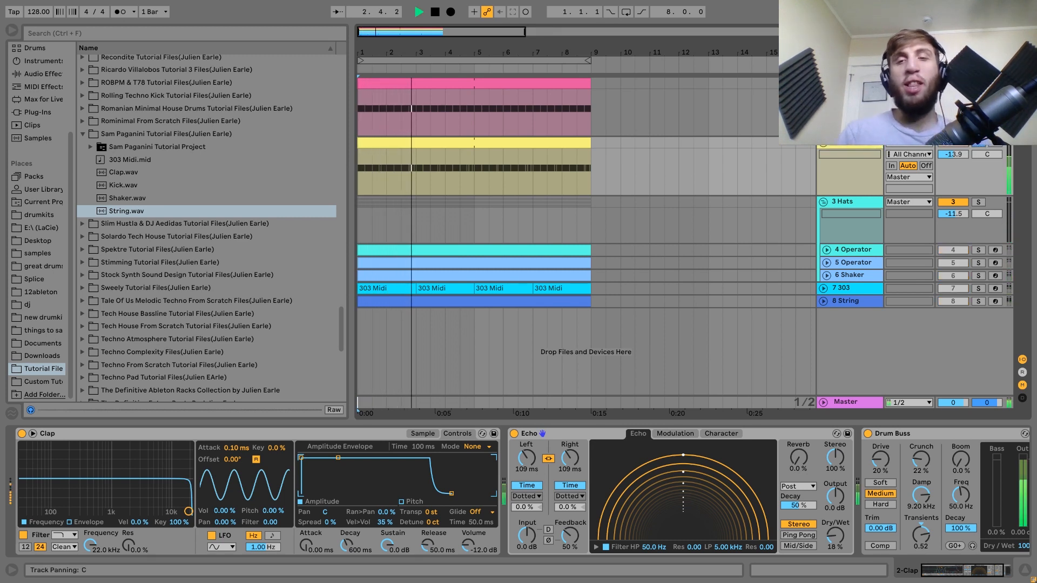
{"action": "key", "text": "space"}
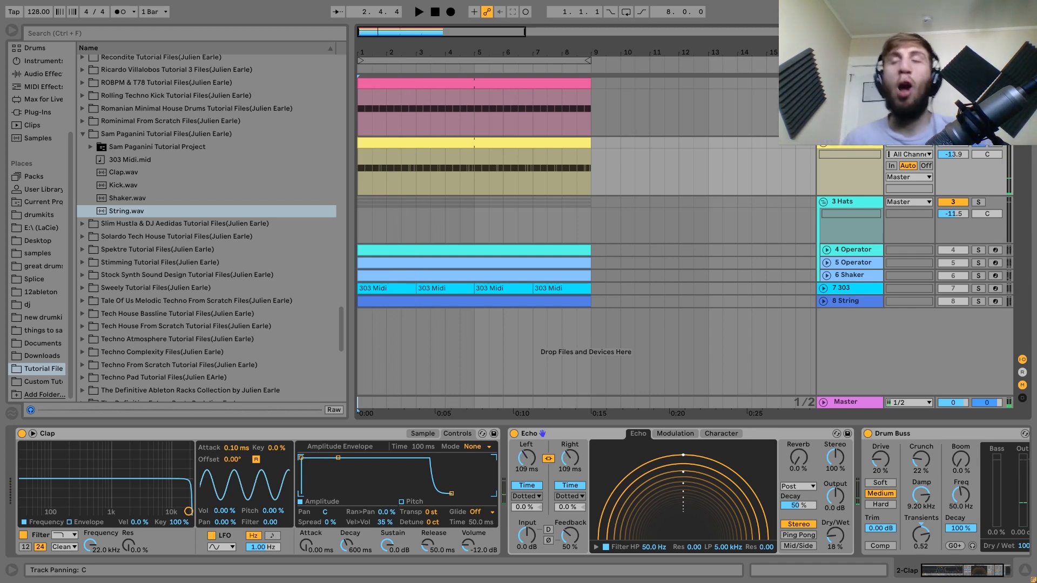
{"action": "key", "text": "space"}
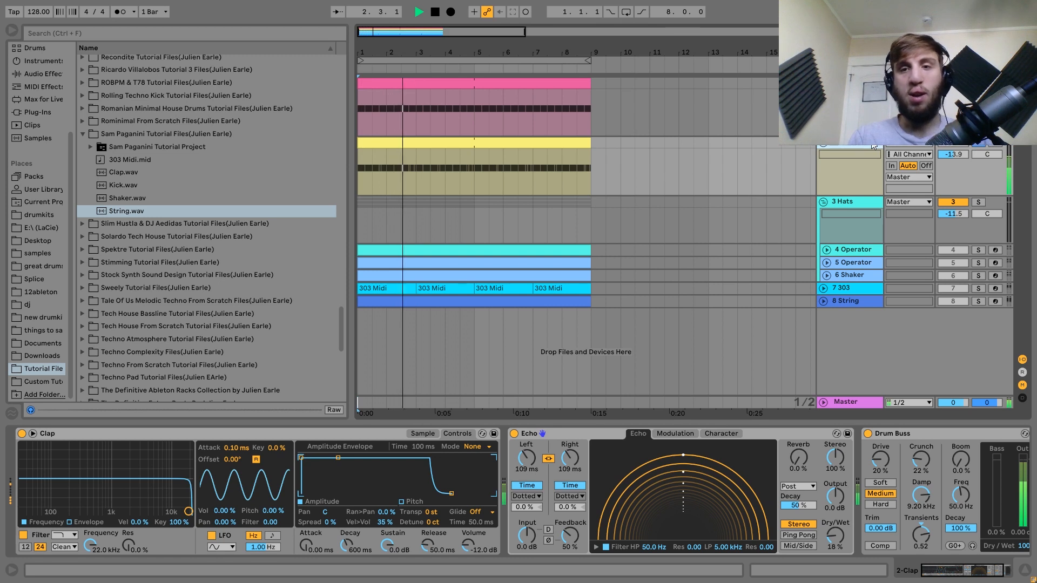
{"action": "key", "text": "space"}
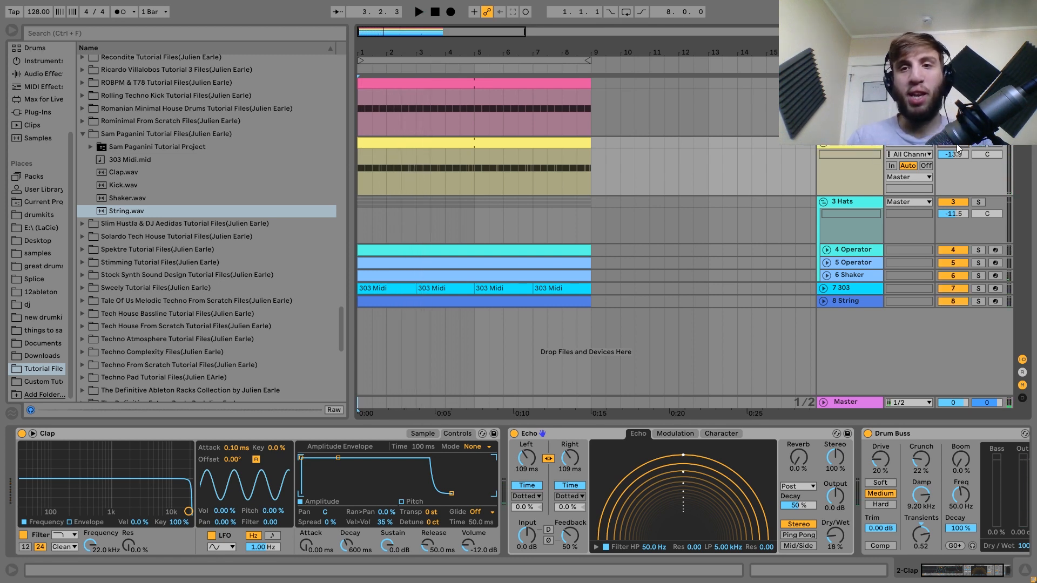
Compare the full arrangement with the isolated clap once more by playing each briefly.
{"action": "key", "text": "space"}
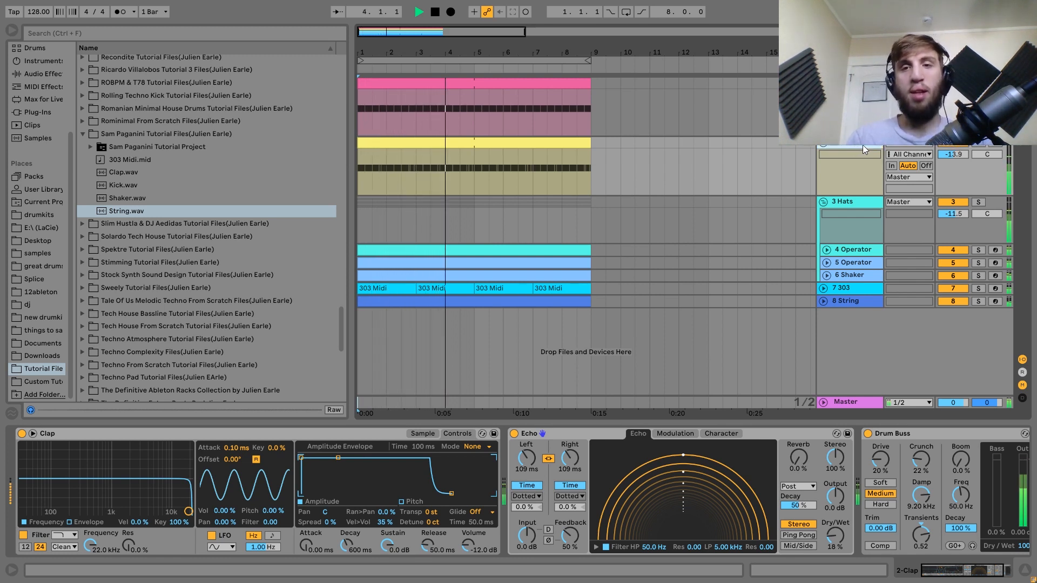
{"action": "key", "text": "space"}
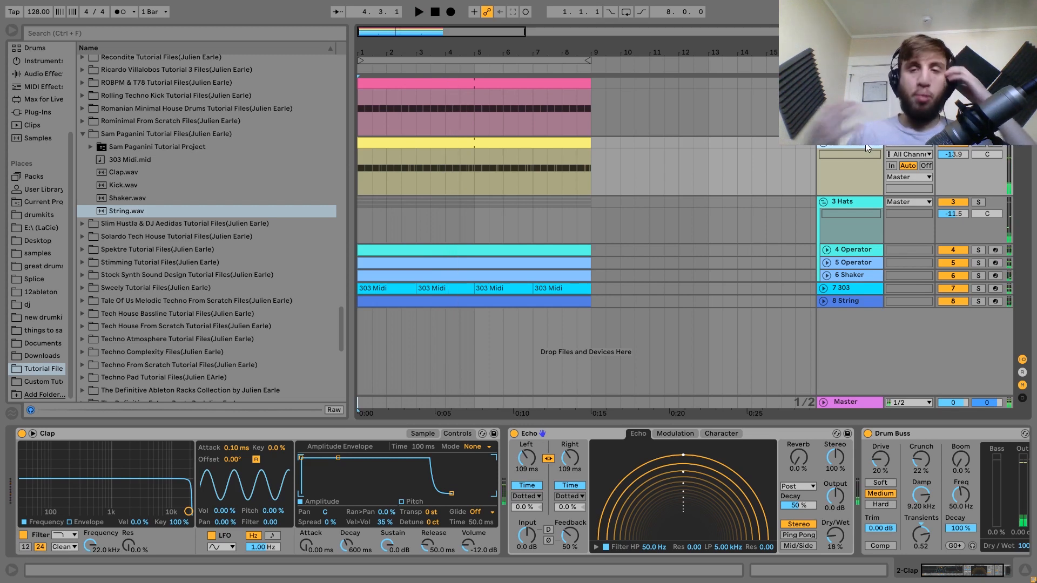
{"action": "key", "text": "space"}
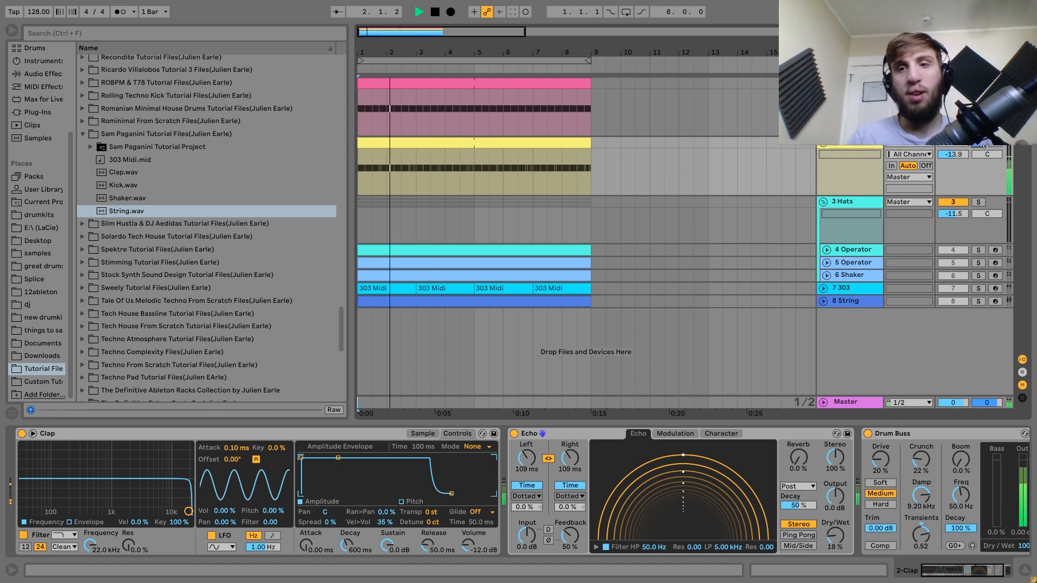
{"action": "key", "text": "space"}
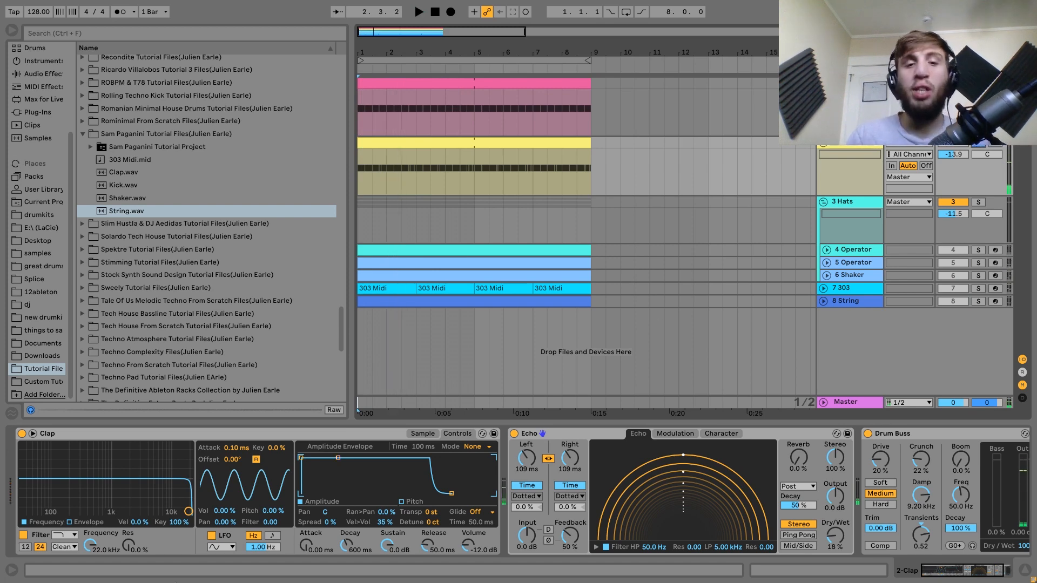
Show the clap's sample waveform and audition the Echo at a raised Dry/Wet, returning it to 18 %.
{"action": "left_click", "coordinate": [423, 434]}
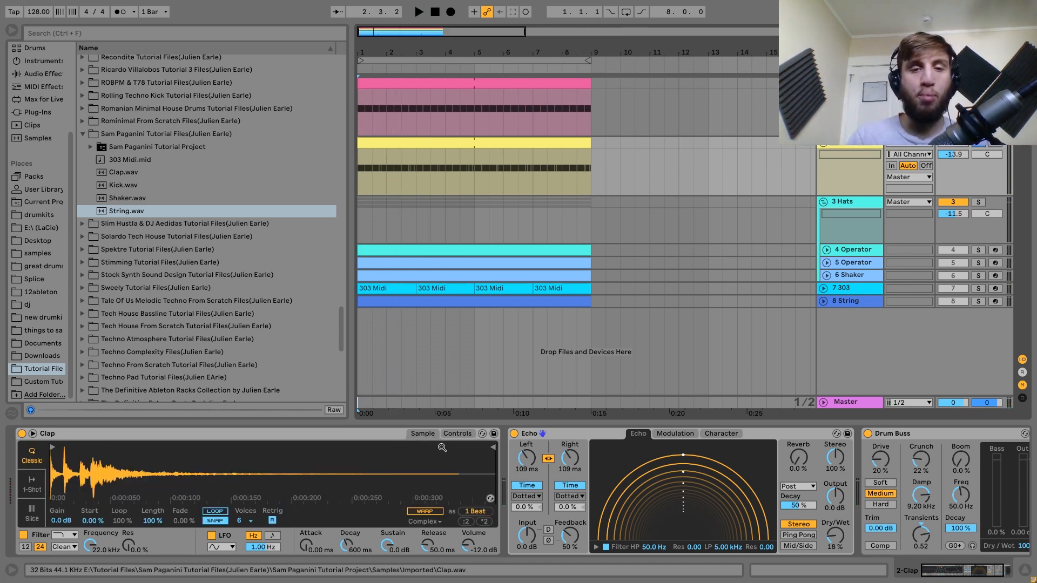
{"action": "scroll", "coordinate": [442, 448], "scroll_direction": "right", "scroll_amount": 2}
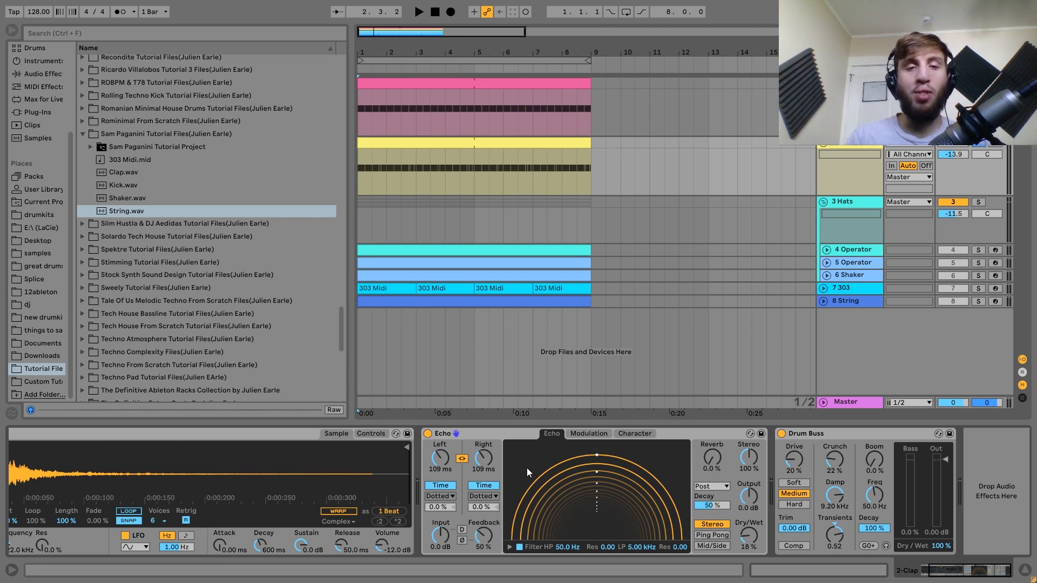
{"action": "key", "text": "space"}
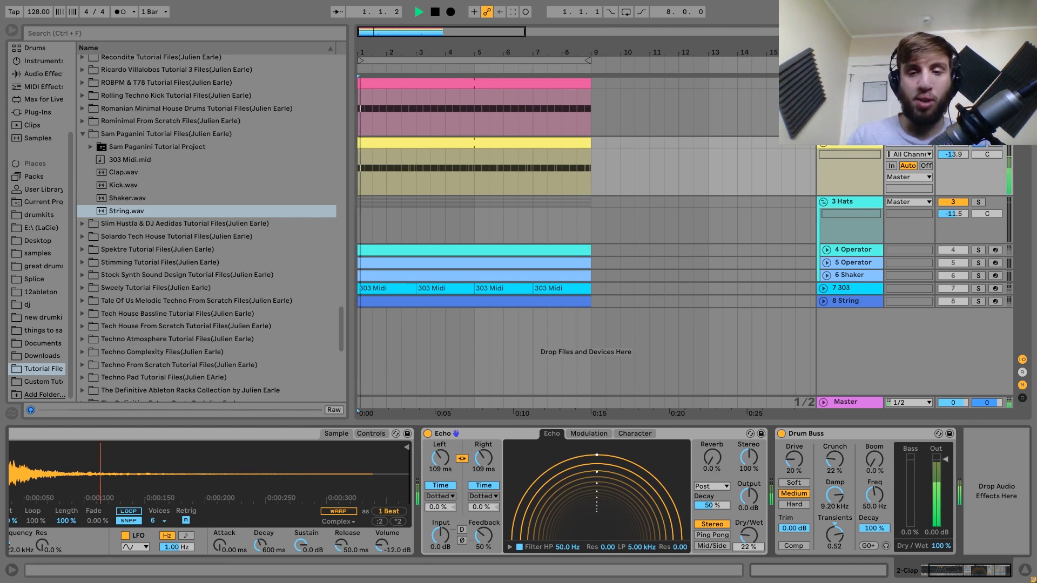
{"action": "left_click_drag", "start_coordinate": [748, 536], "coordinate": [748, 514]}
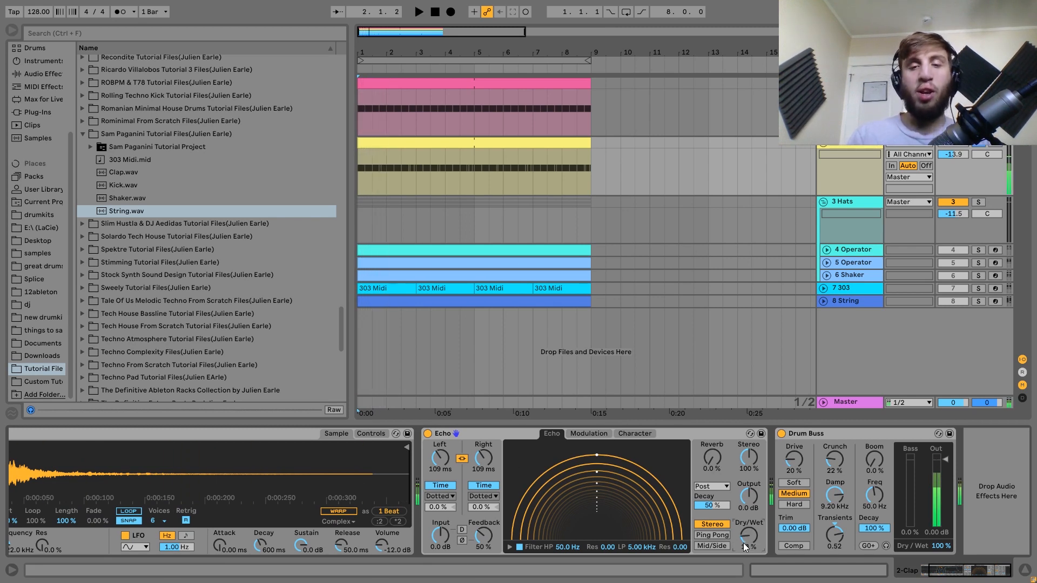
{"action": "key", "text": "space"}
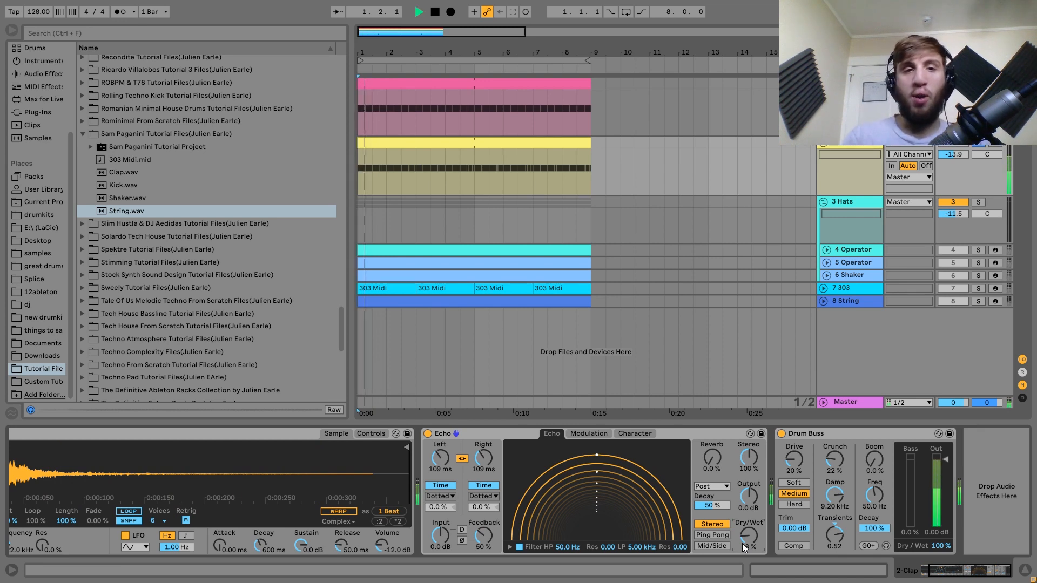
{"action": "key", "text": "space"}
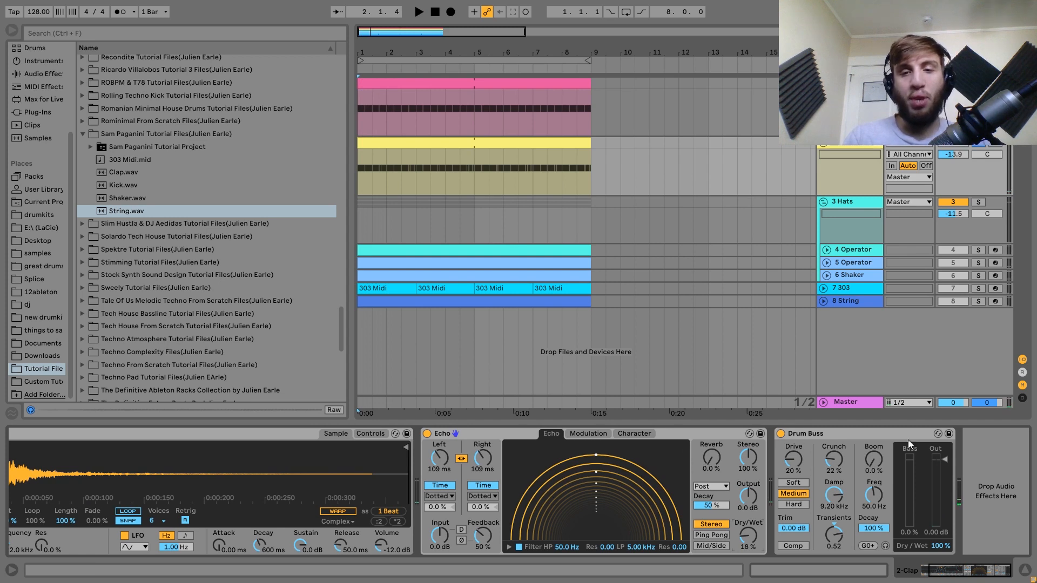
Select the Drum Buss on the Clap track and play the clap through it.
{"action": "left_click", "coordinate": [885, 436]}
{"action": "key", "text": "space"}
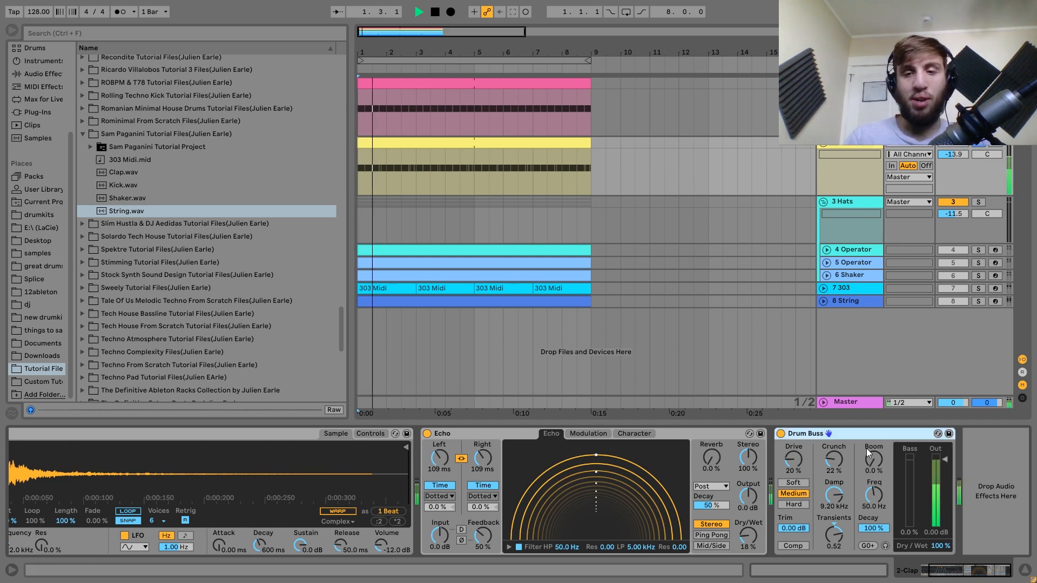
{"action": "key", "text": "space"}
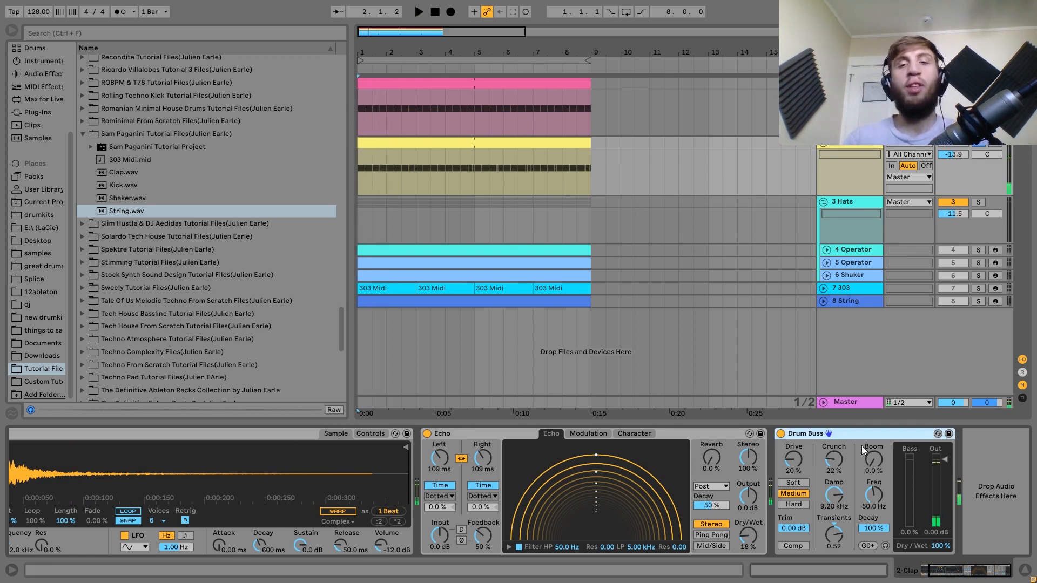
{"action": "key", "text": "space"}
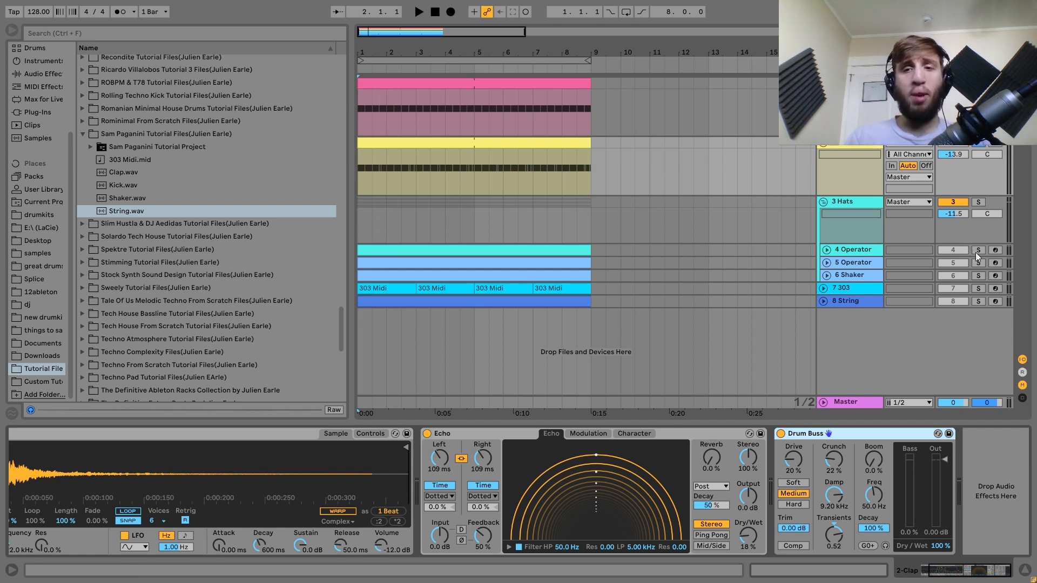
Solo the Hats group in place of the clap and play all of its hat and shaker tracks together.
{"action": "left_click", "coordinate": [979, 202]}
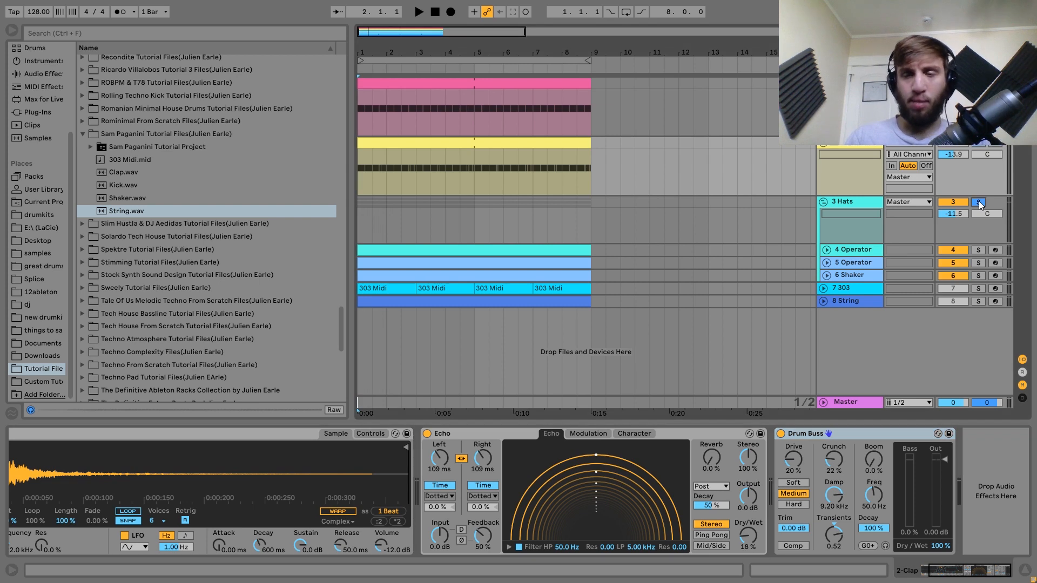
{"action": "key", "text": "space"}
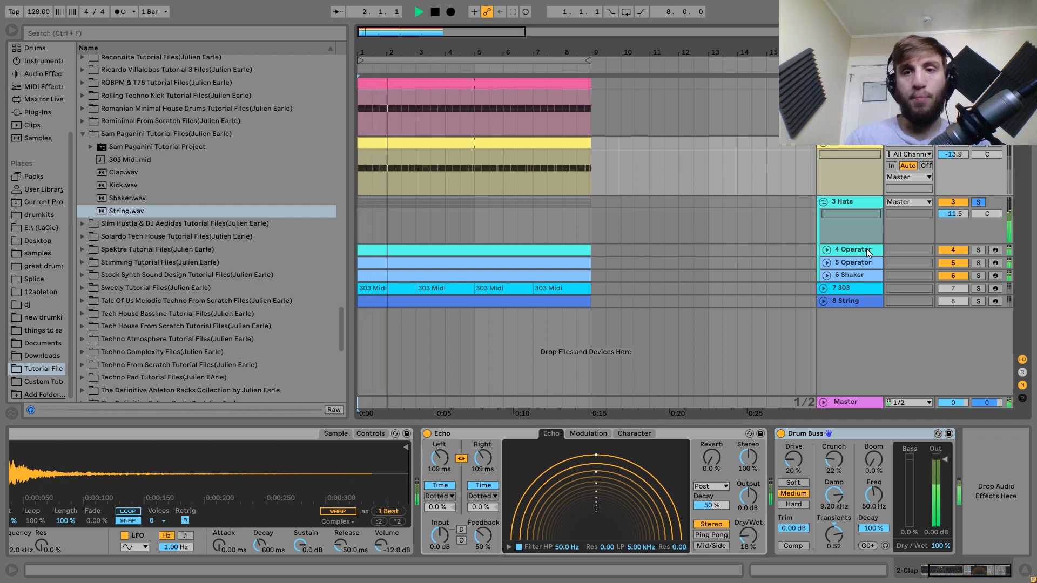
{"action": "key", "text": "space"}
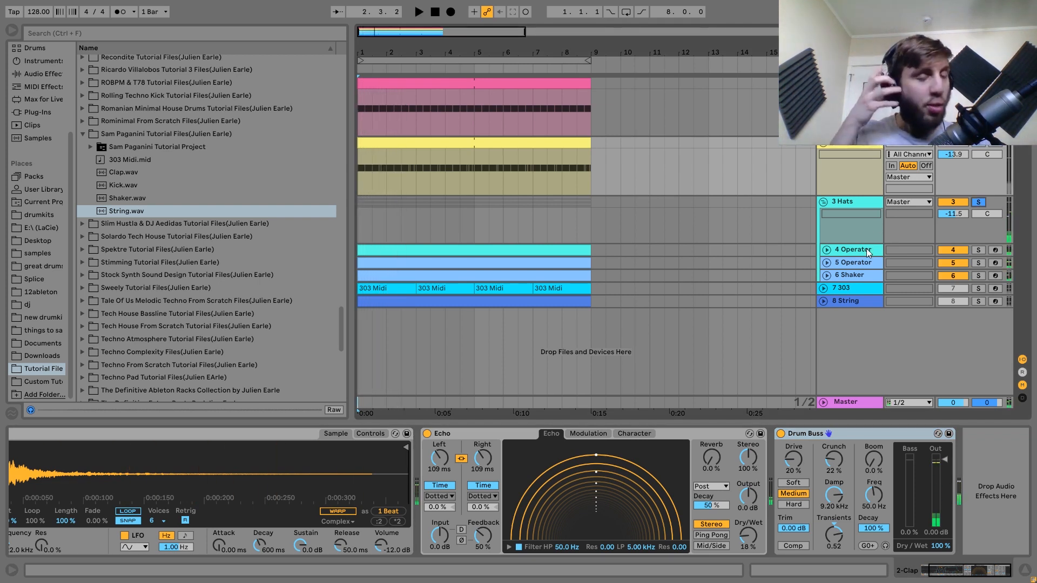
Unfold the first Operator track in the Hats group, play it soloed and select its MIDI clip.
{"action": "left_click", "coordinate": [866, 249]}
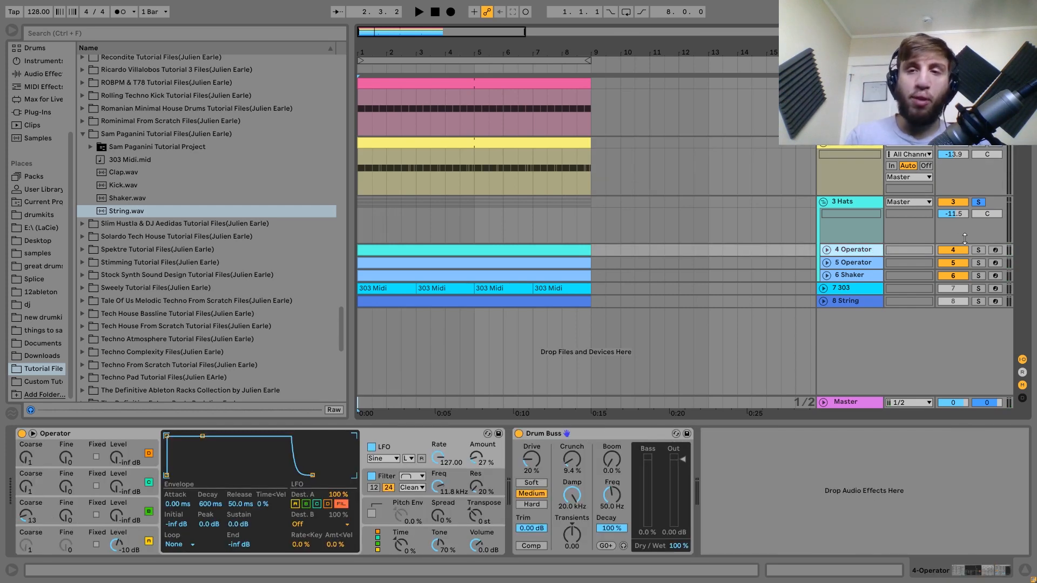
{"action": "left_click", "coordinate": [828, 250]}
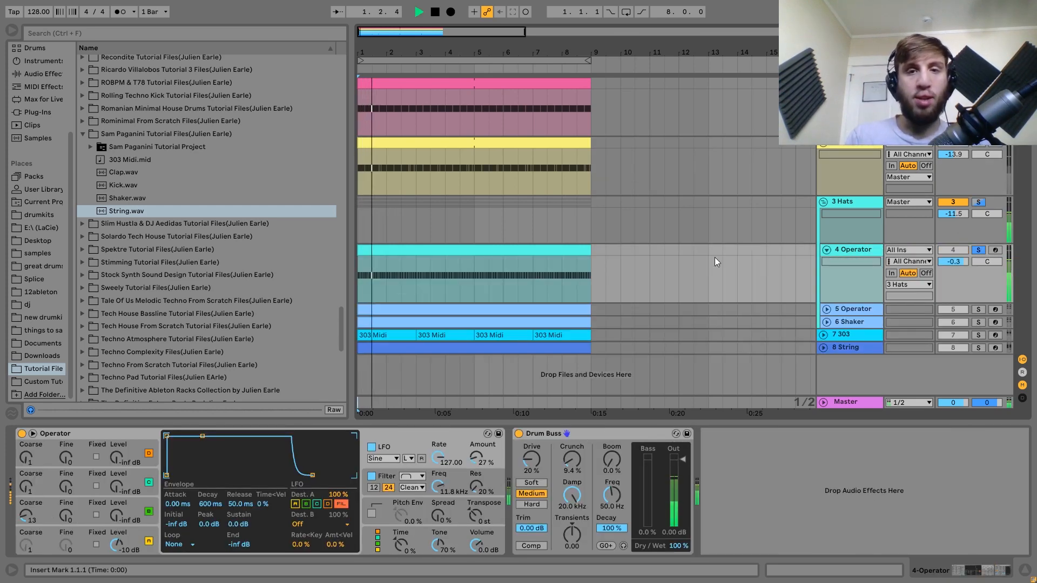
{"action": "key", "text": "space"}
{"action": "left_click", "coordinate": [550, 252]}
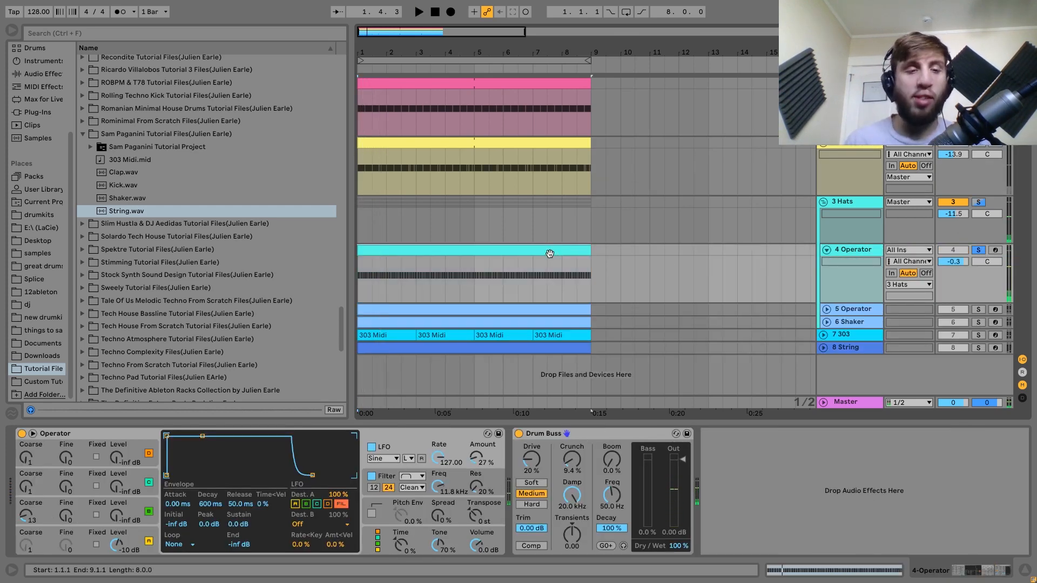
Show oscillator A and the filter settings of the Operator hat, and play the sound.
{"action": "left_click", "coordinate": [135, 532]}
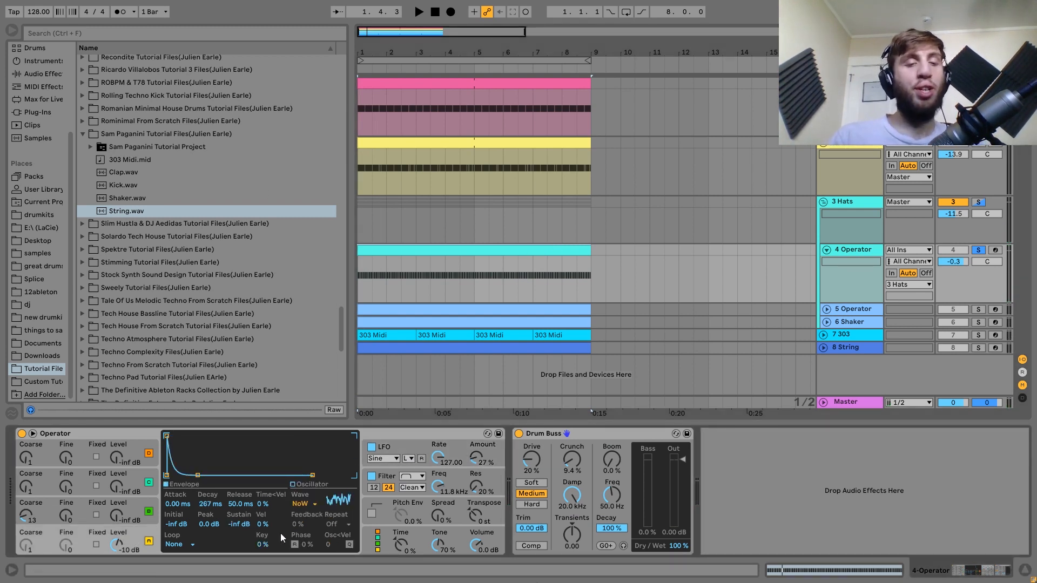
{"action": "left_click", "coordinate": [381, 477]}
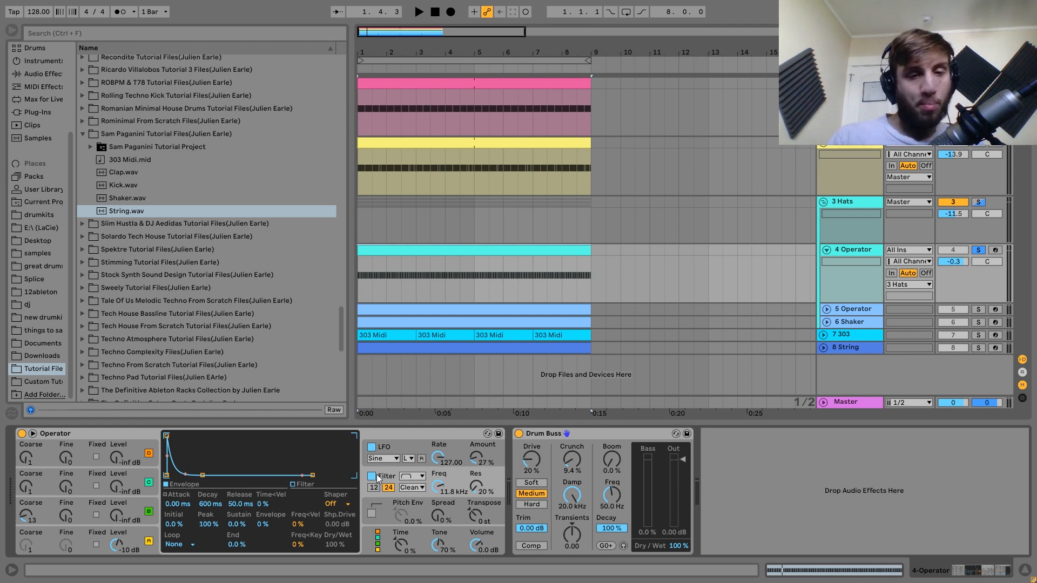
{"action": "key", "text": "space"}
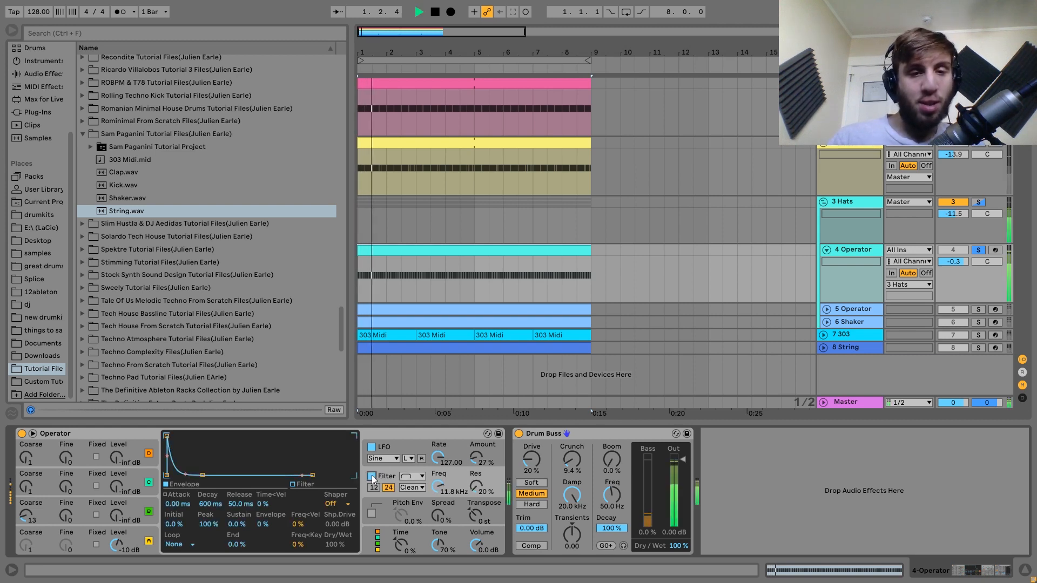
{"action": "key", "text": "space"}
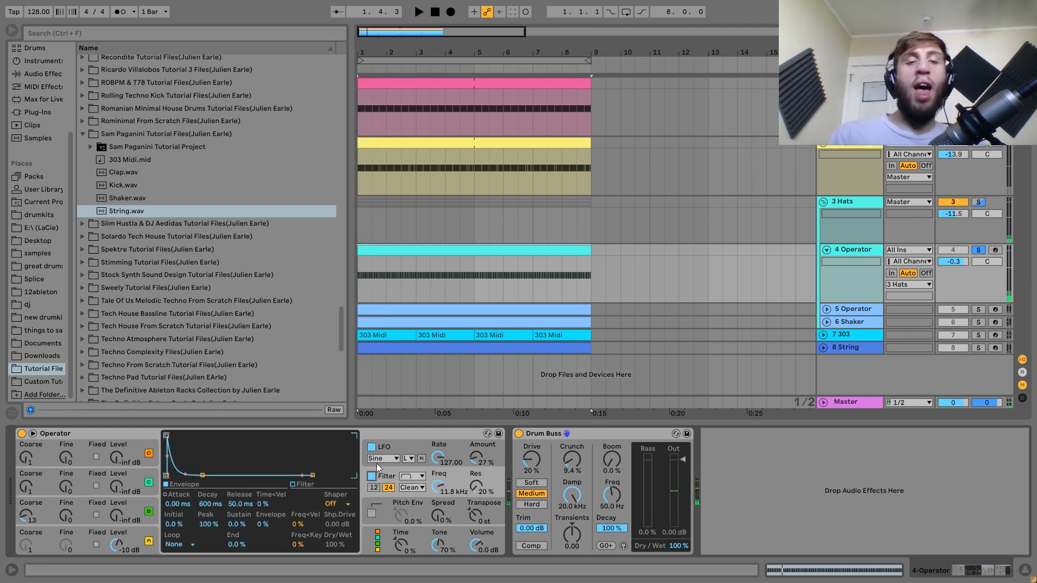
Play the Operator hat and display its LFO settings.
{"action": "key", "text": "space"}
{"action": "left_click", "coordinate": [402, 444]}
{"action": "key", "text": "space"}
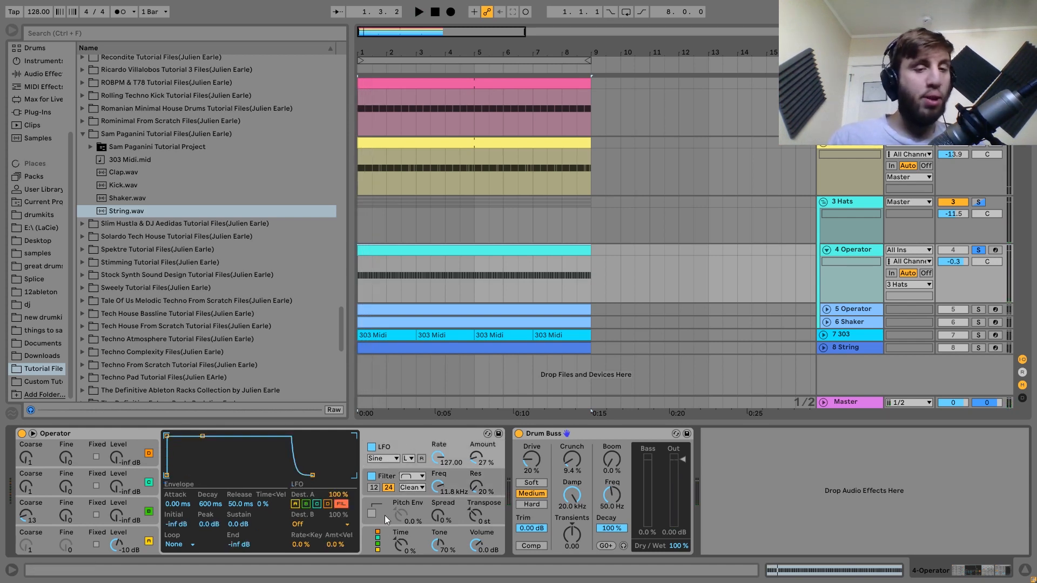
Play the soloed first Operator hat from the start with its LFO modulation active.
{"action": "key", "text": "space"}
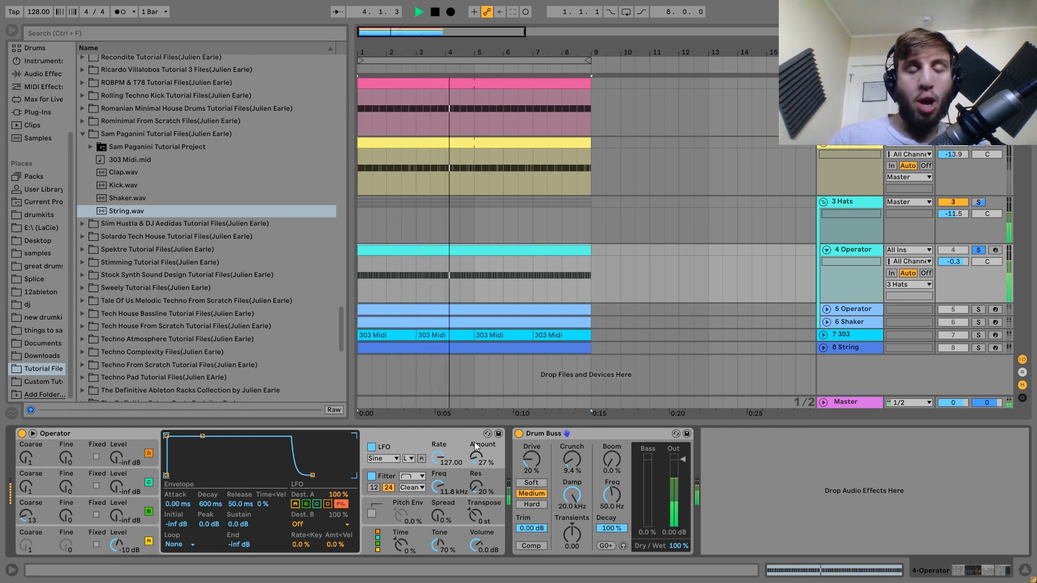
{"action": "key", "text": "space"}
{"action": "key", "text": "space"}
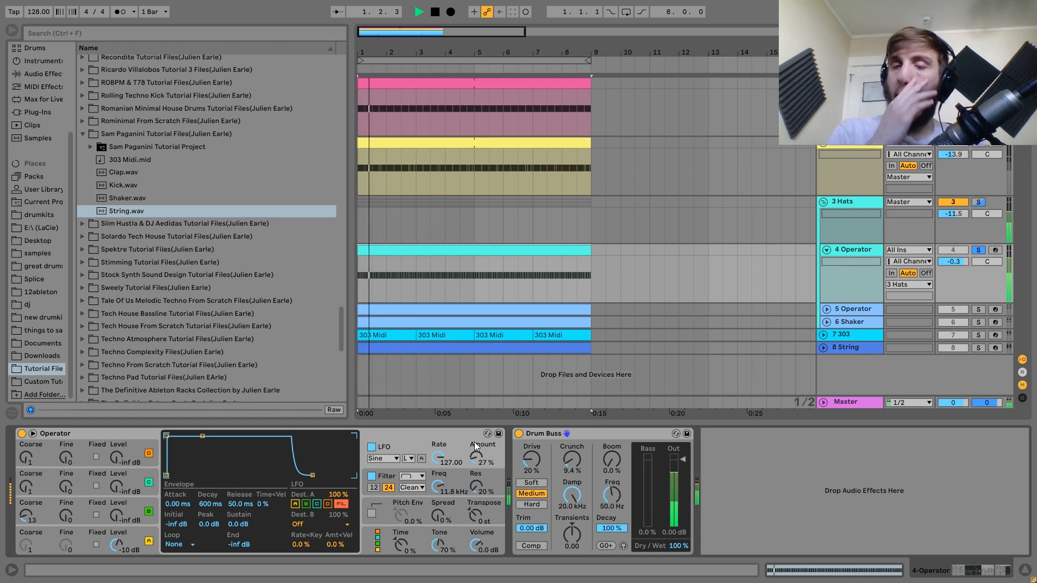
{"action": "key", "text": "space"}
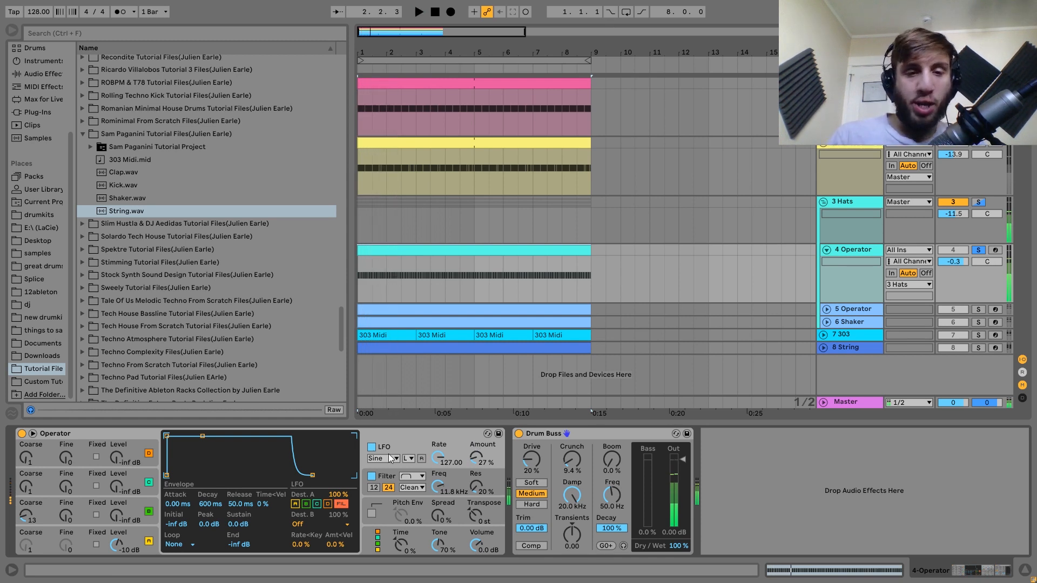
Switch the first Operator's LFO off and back on while playing to compare the hat with and without modulation.
{"action": "left_click", "coordinate": [372, 446]}
{"action": "key", "text": "space"}
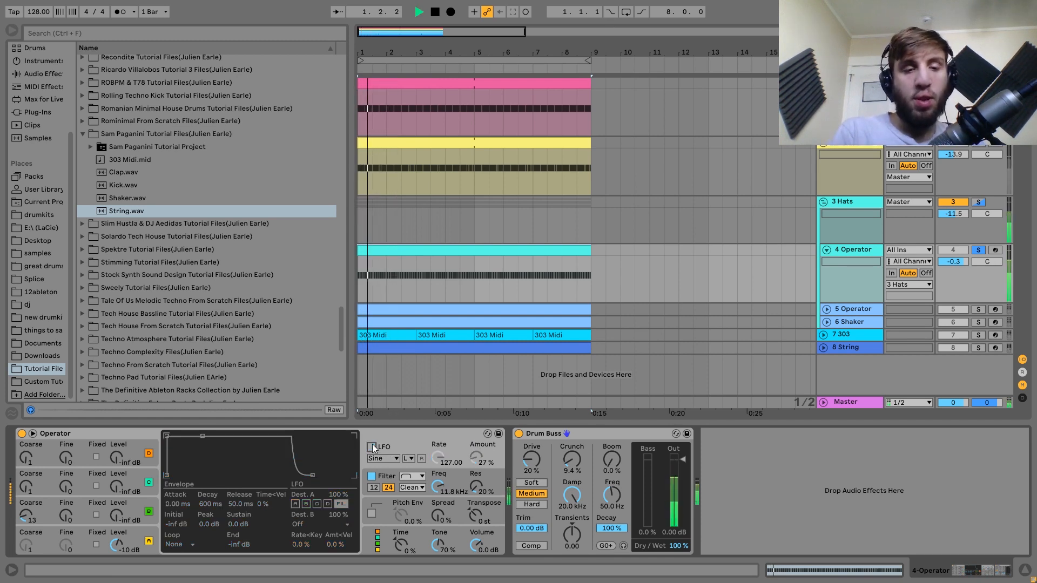
{"action": "left_click", "coordinate": [371, 446]}
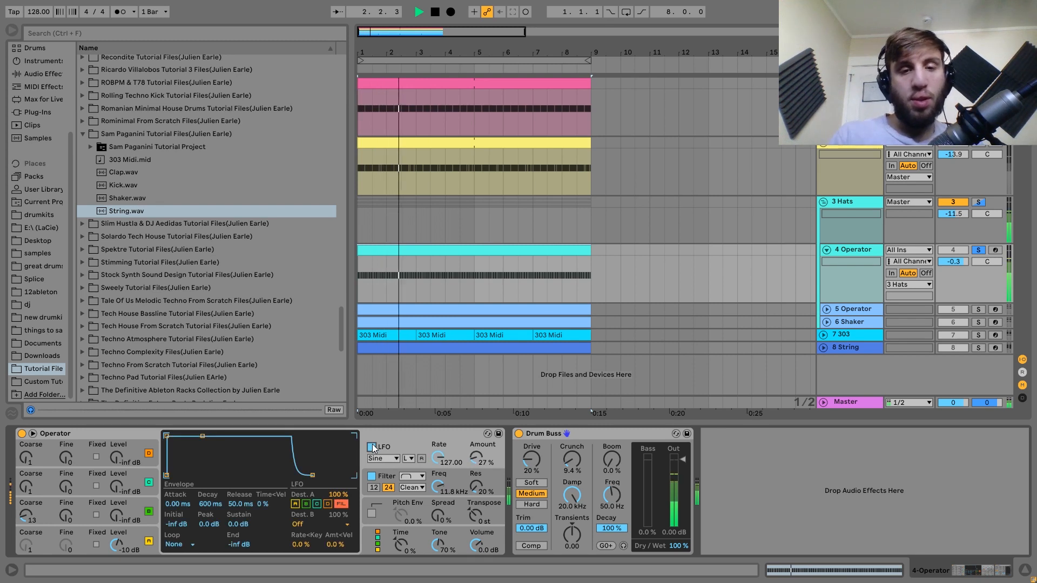
{"action": "key", "text": "space"}
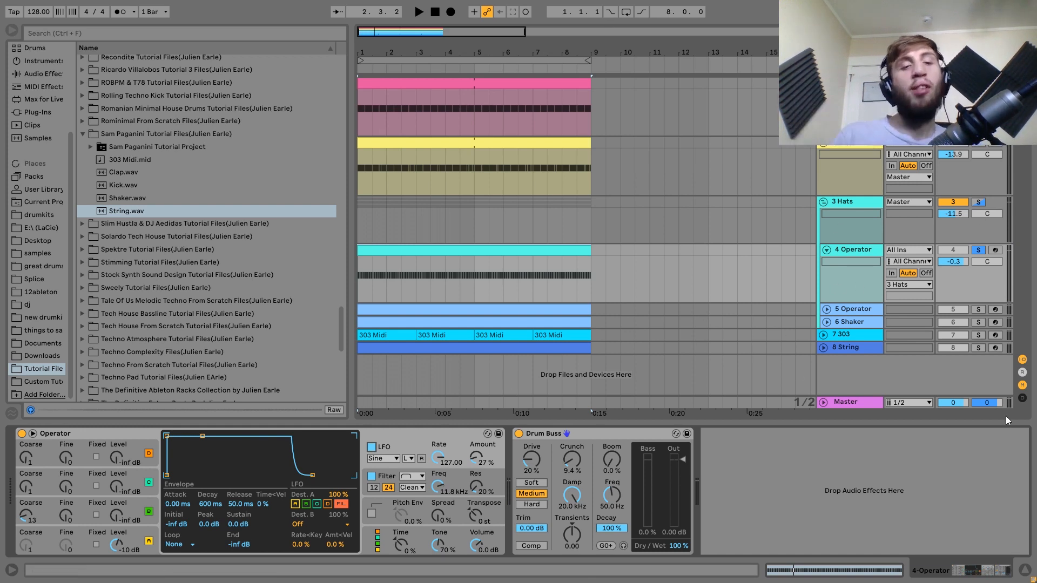
Play the first Operator hat and audition the second Operator track soloed in its place.
{"action": "key", "text": "space"}
{"action": "key", "text": "space"}
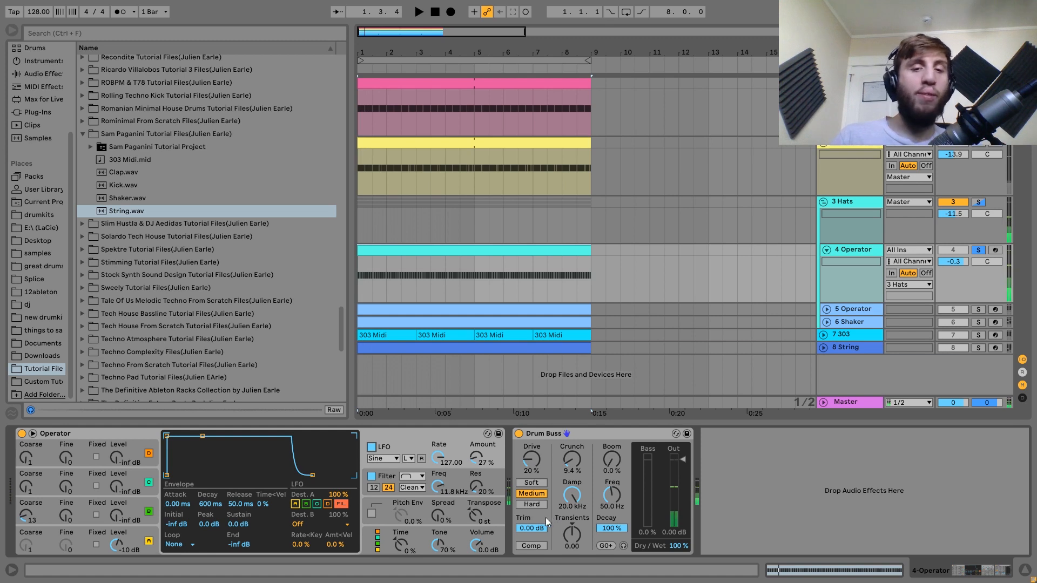
{"action": "key", "text": "space"}
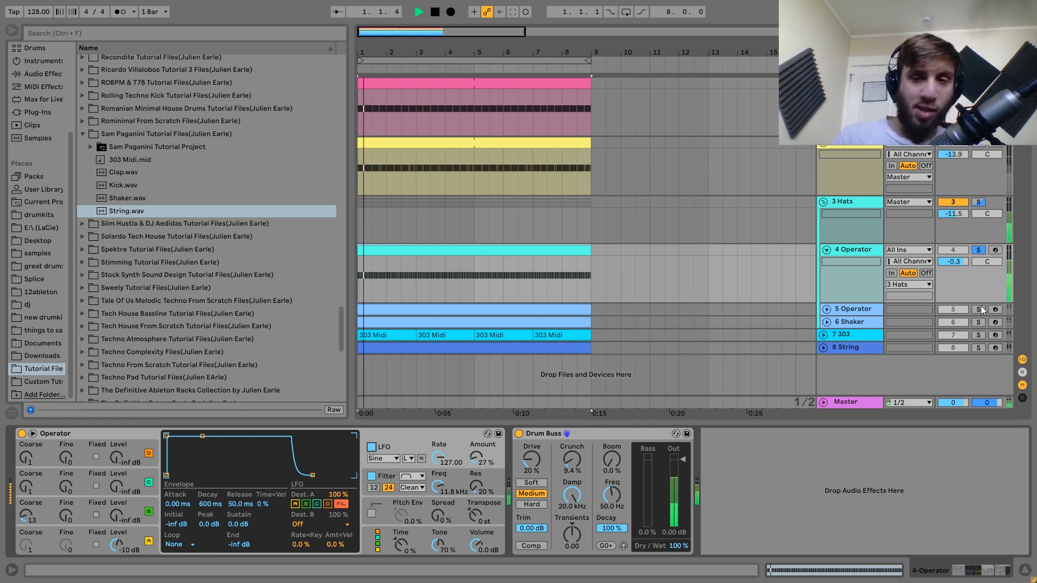
{"action": "left_click", "coordinate": [978, 309]}
{"action": "key", "text": "space"}
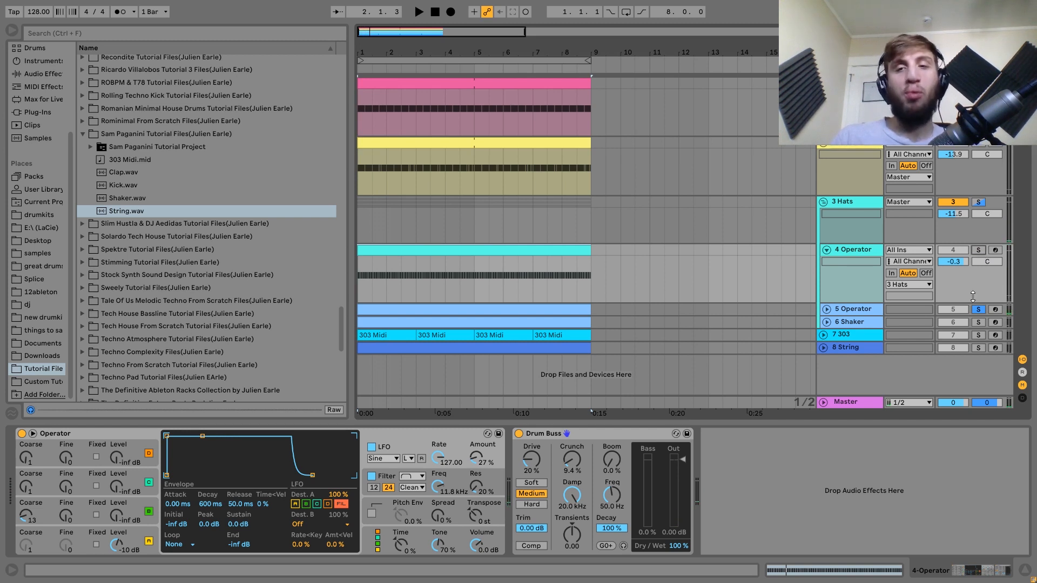
Solo the first Operator track again and play its hat through the Drum Buss several times.
{"action": "left_click", "coordinate": [978, 251]}
{"action": "key", "text": "space"}
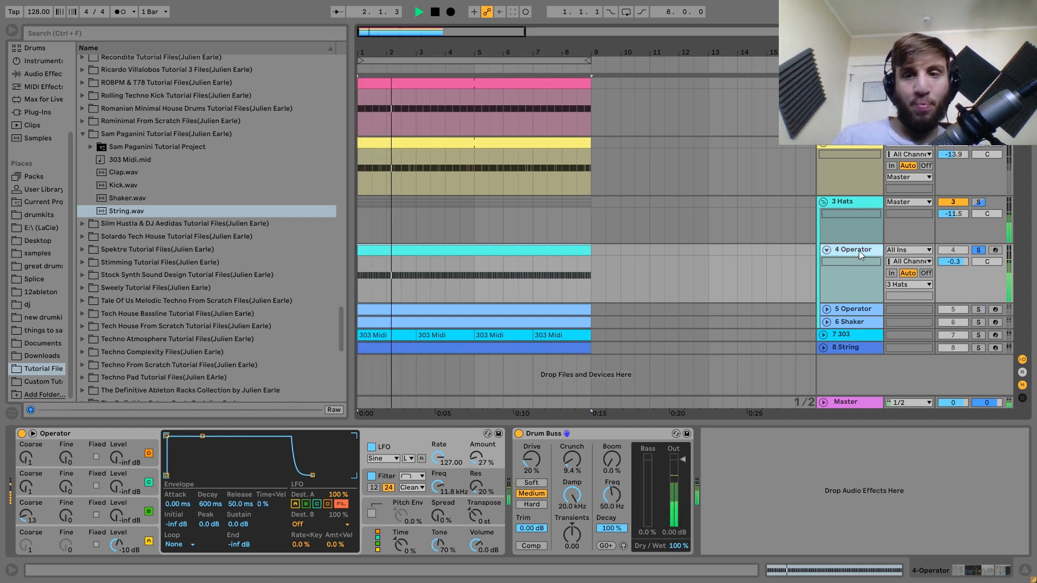
{"action": "key", "text": "space"}
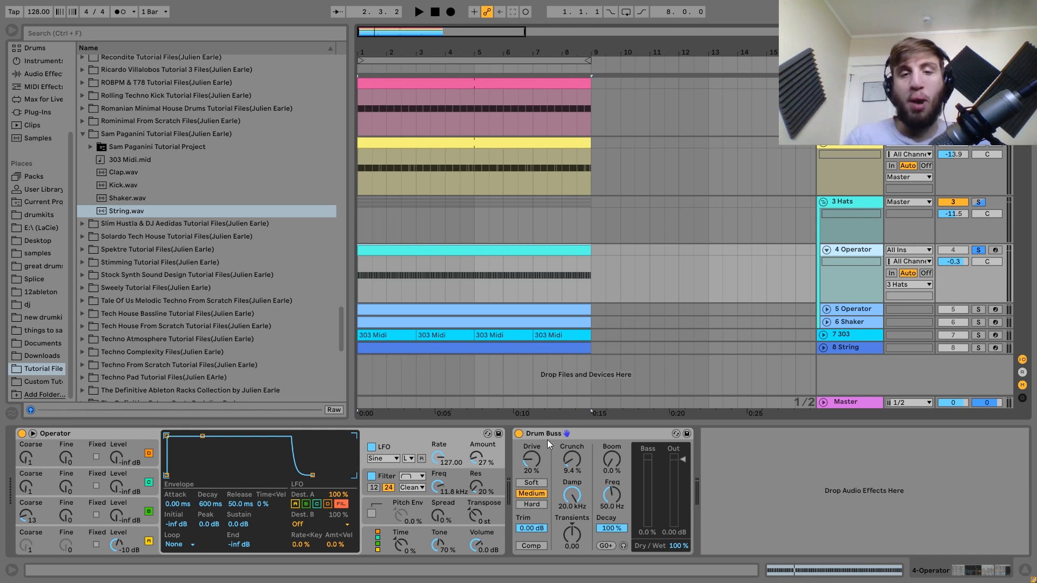
{"action": "key", "text": "space"}
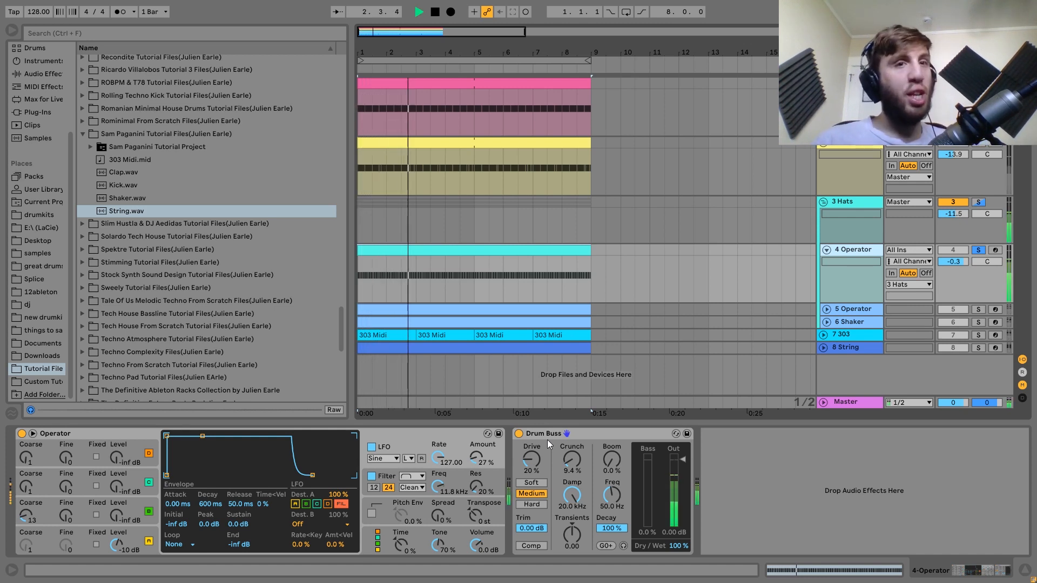
{"action": "key", "text": "space"}
{"action": "key", "text": "space"}
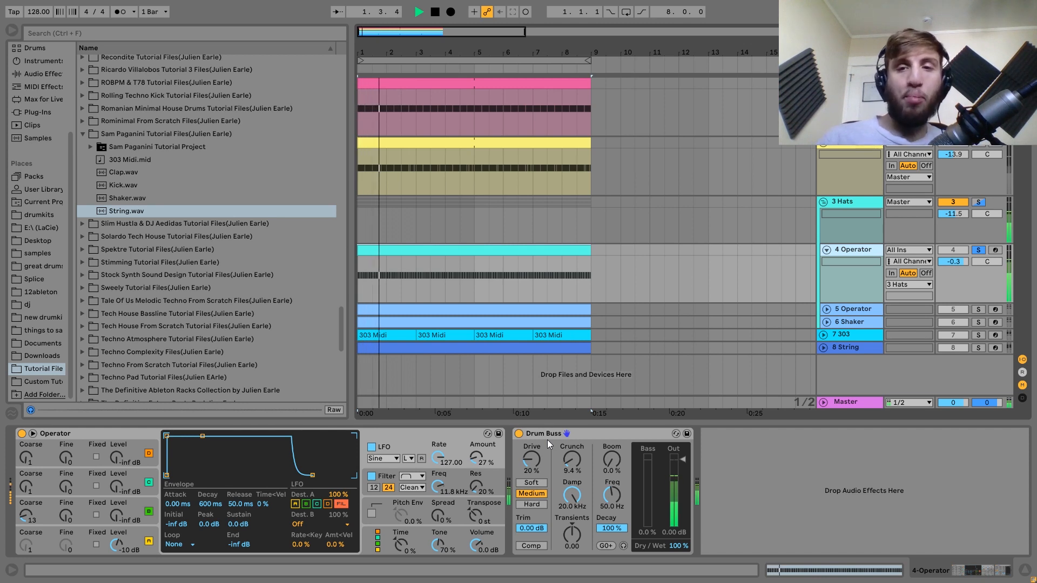
{"action": "key", "text": "space"}
Solo the second Operator track in place of the first, unfold it and play its hat pattern.
{"action": "left_click", "coordinate": [978, 310]}
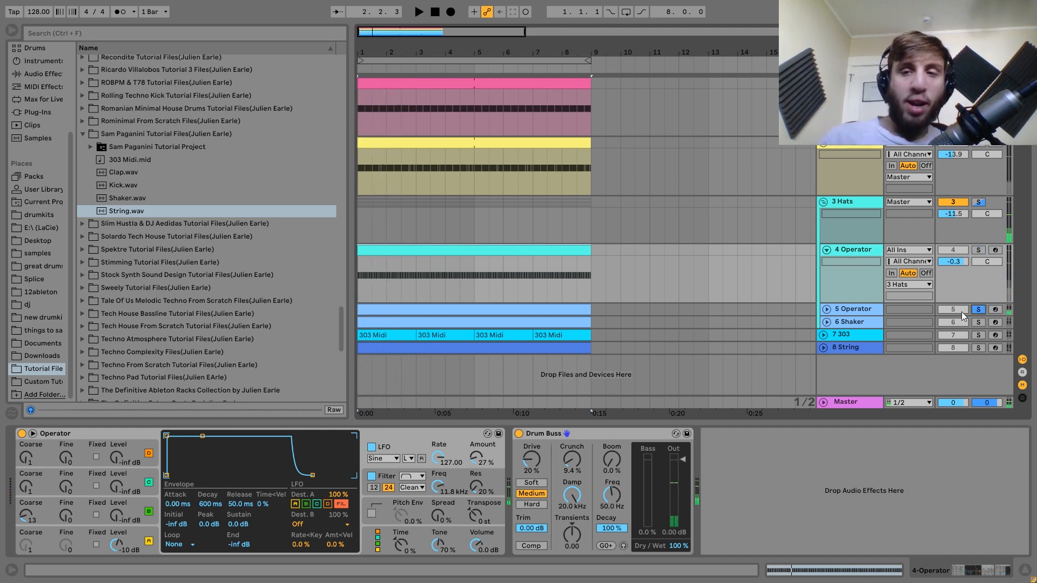
{"action": "left_click", "coordinate": [863, 309]}
{"action": "key", "text": "space"}
{"action": "key", "text": "u"}
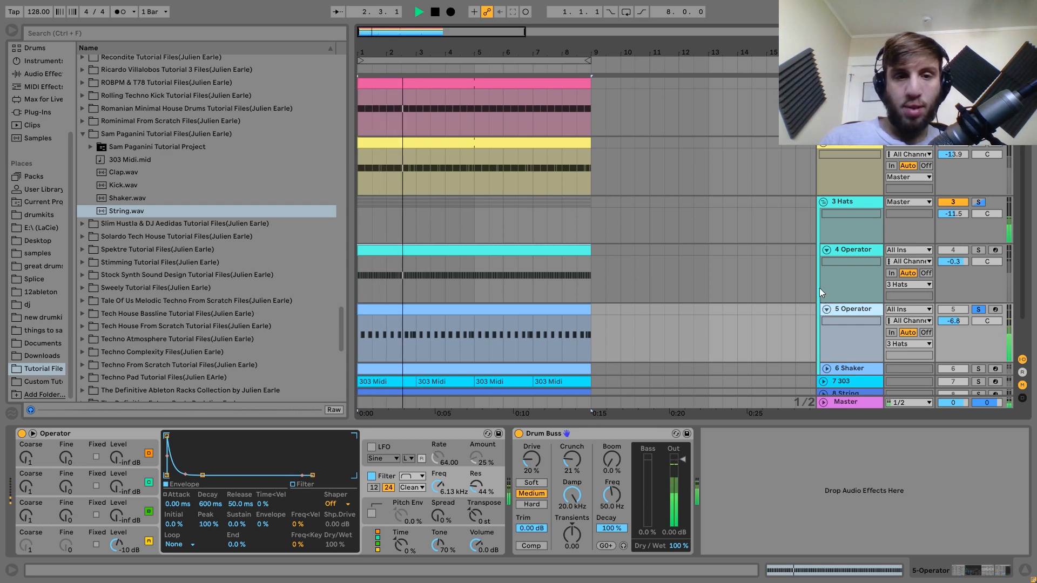
{"action": "key", "text": "space"}
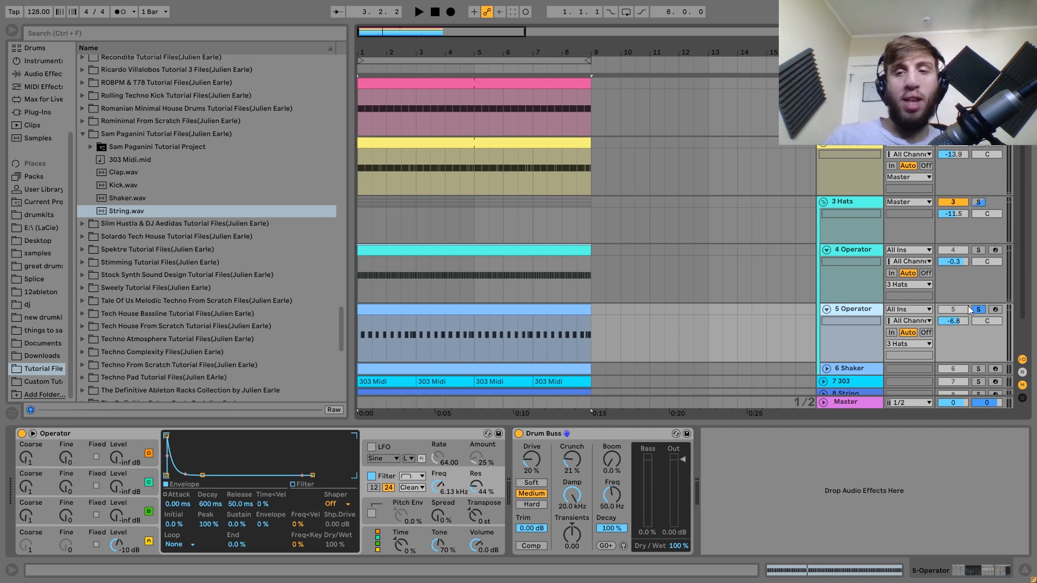
Play both Operator hats soloed together, and return to auditioning the second Operator alone.
{"action": "left_click", "coordinate": [980, 249]}
{"action": "key", "text": "space"}
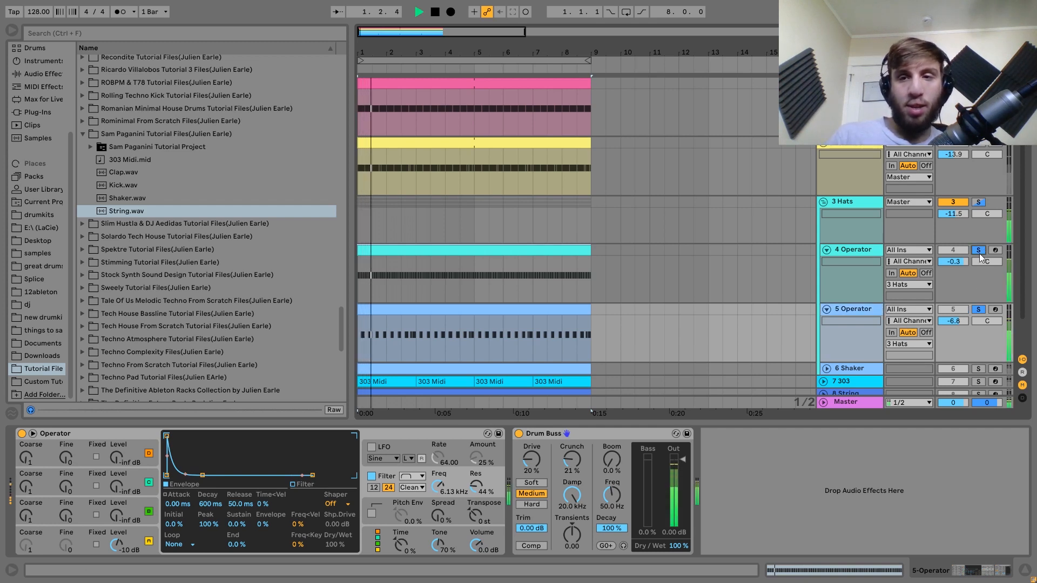
{"action": "key", "text": "space"}
{"action": "left_click", "coordinate": [980, 253]}
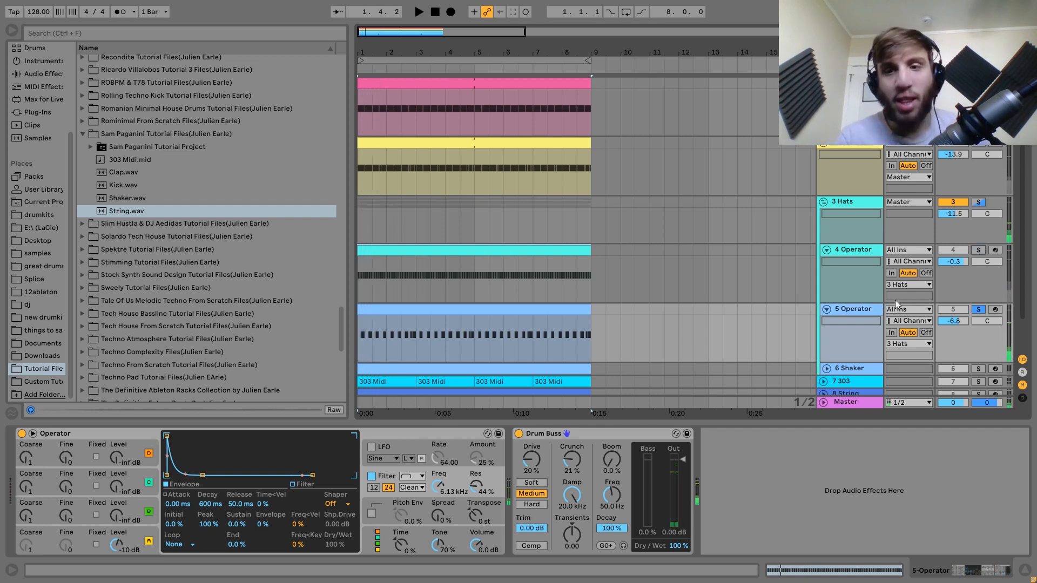
{"action": "left_click", "coordinate": [855, 310]}
{"action": "key", "text": "space"}
{"action": "key", "text": "space"}
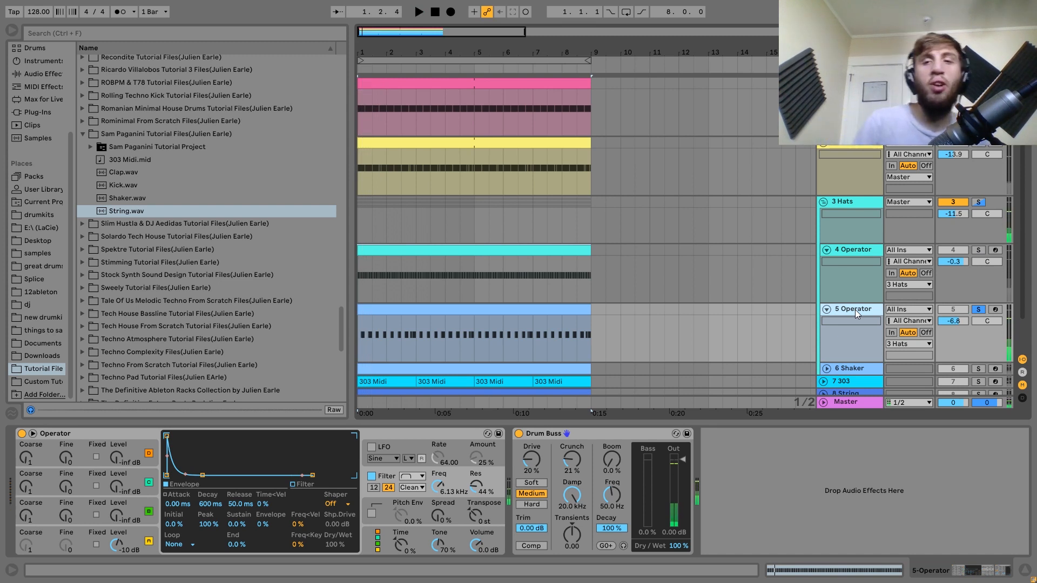
Solo the whole Hats group and play it while showing the devices of the first and second Operator tracks.
{"action": "left_click", "coordinate": [979, 202]}
{"action": "left_click", "coordinate": [867, 249]}
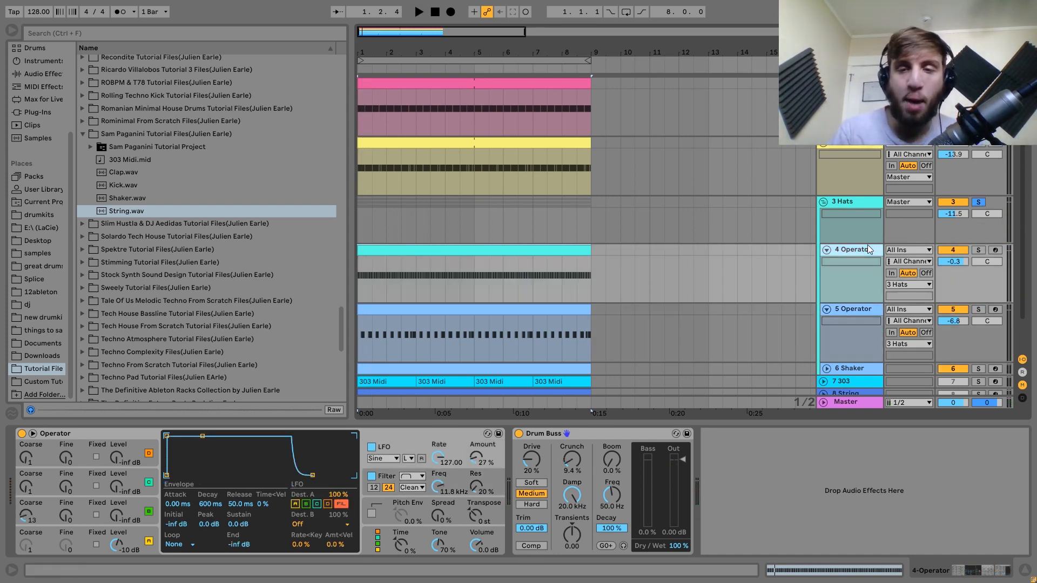
{"action": "left_click", "coordinate": [979, 250], "text": "ctrl"}
{"action": "key", "text": "space"}
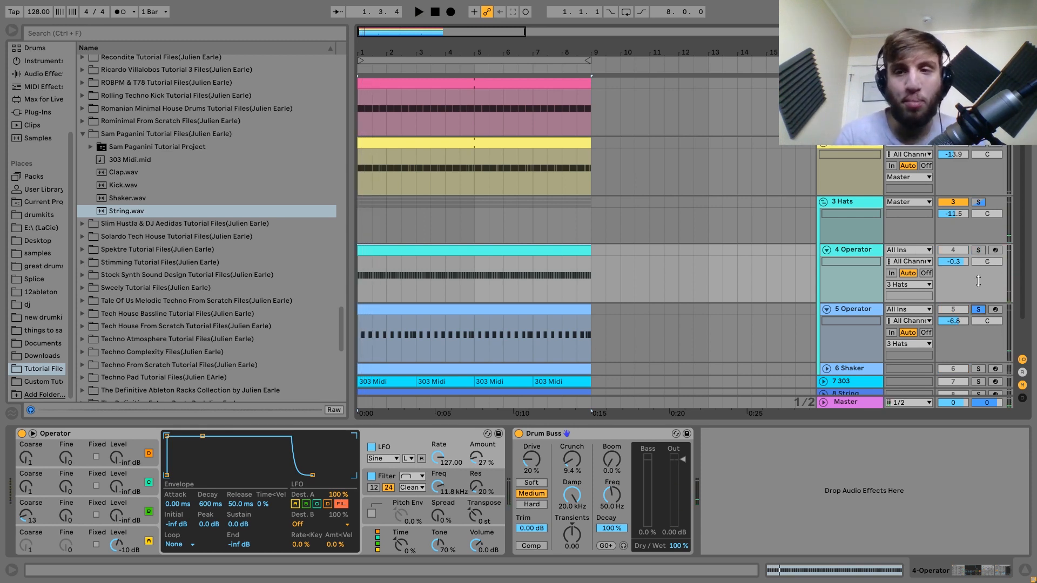
{"action": "key", "text": "space"}
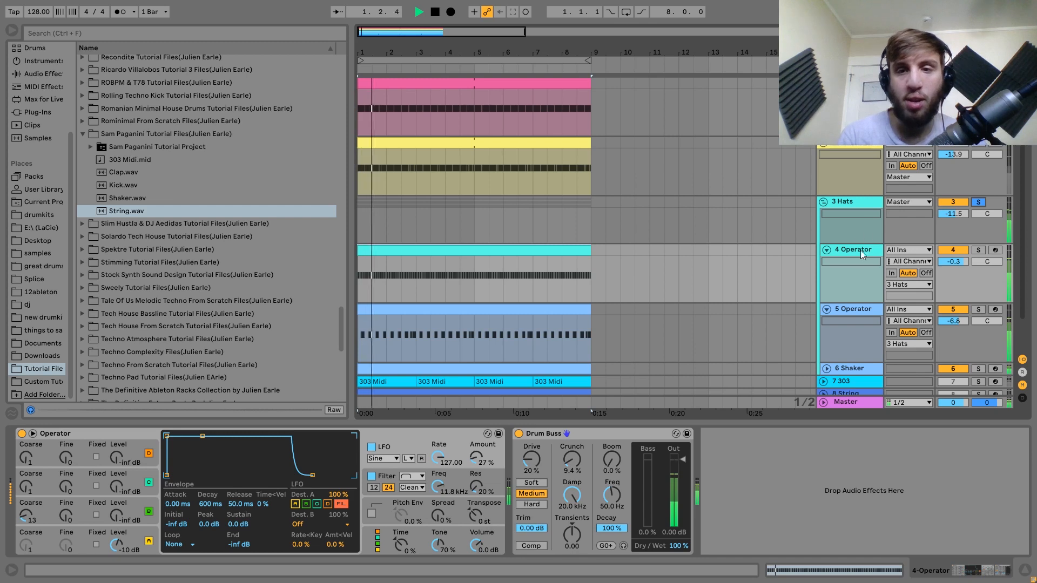
{"action": "left_click", "coordinate": [865, 310]}
{"action": "key", "text": "space"}
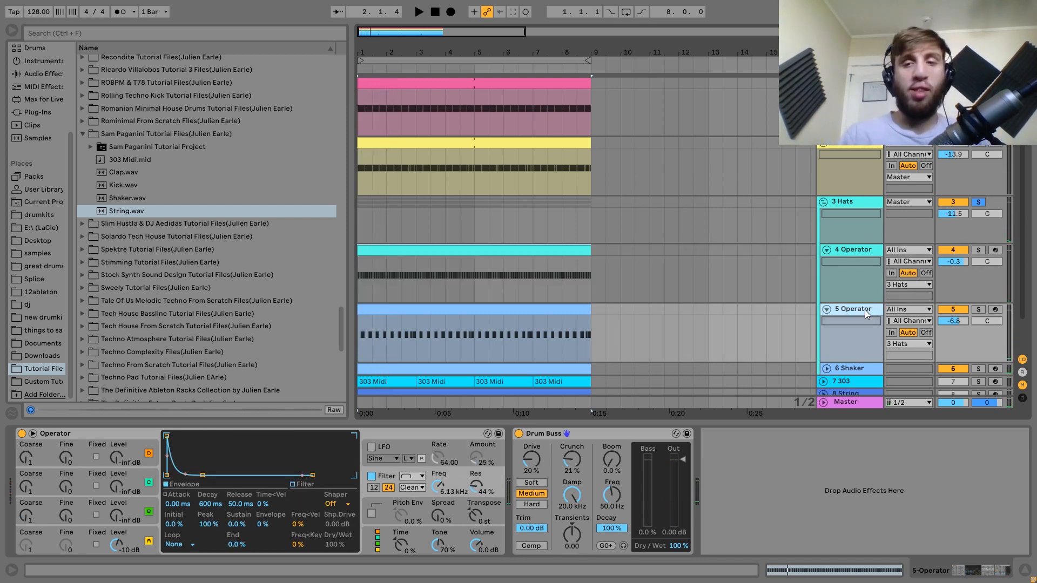
Solo and play the second Operator hat, displaying its oscillator A and filter settings.
{"action": "left_click", "coordinate": [983, 310]}
{"action": "key", "text": "space"}
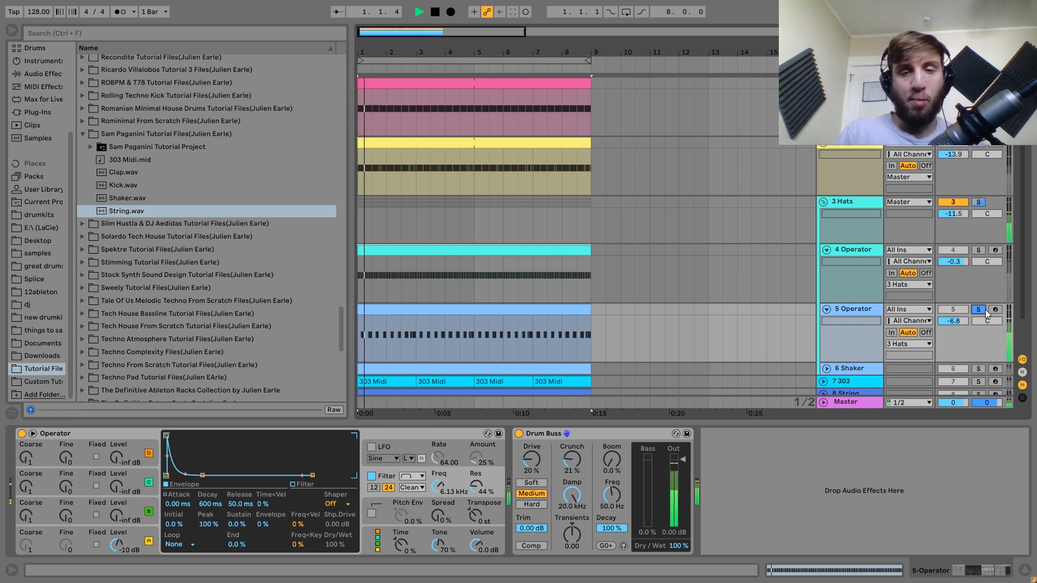
{"action": "left_click", "coordinate": [145, 537]}
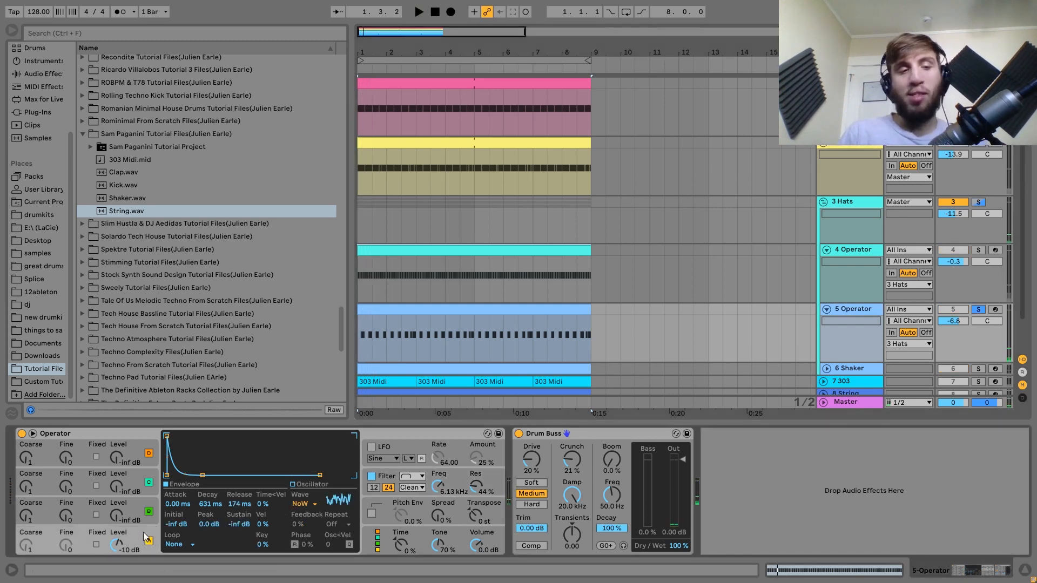
{"action": "left_click", "coordinate": [389, 474]}
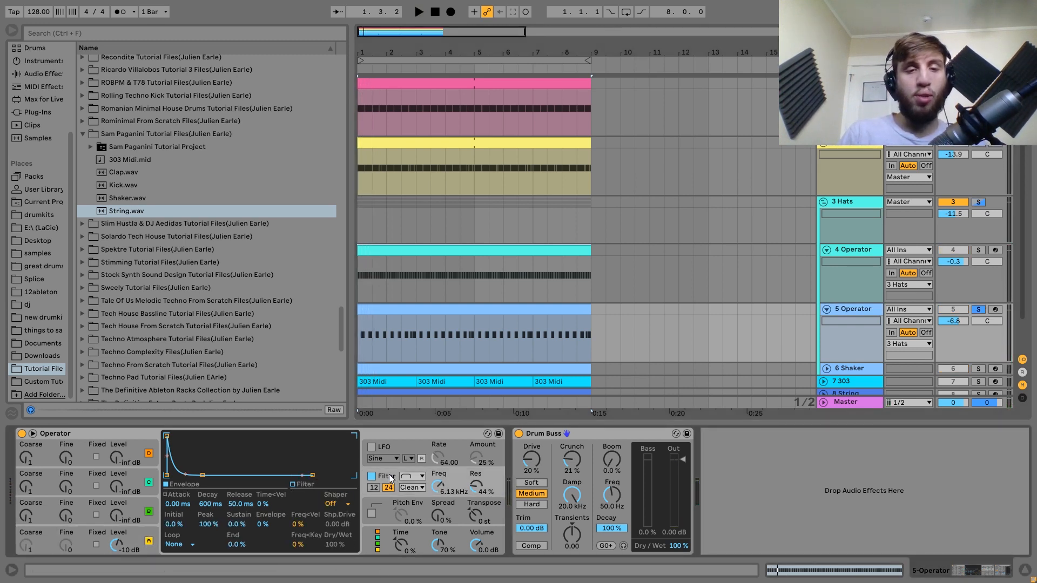
{"action": "key", "text": "space"}
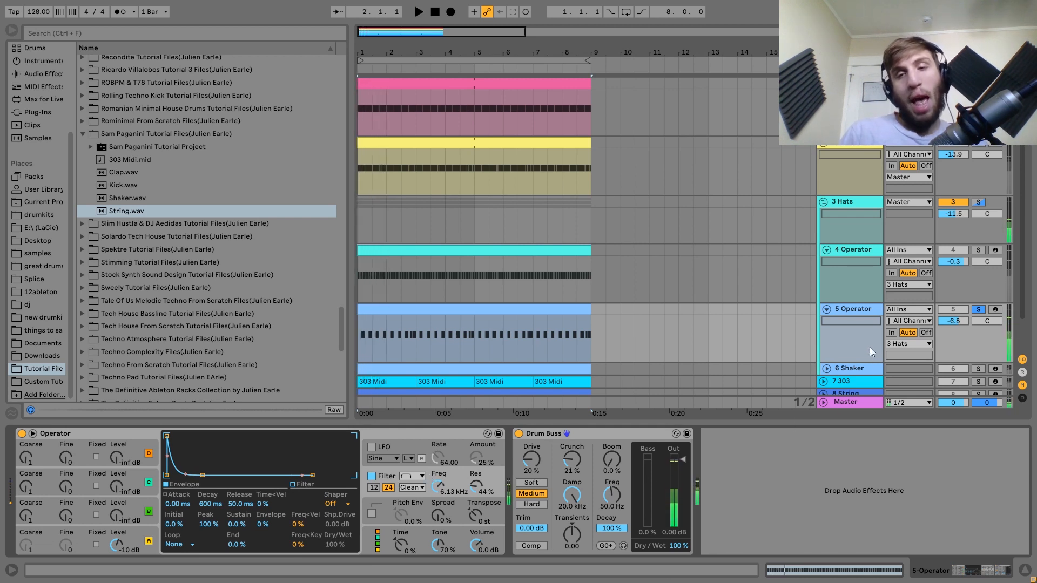
{"action": "key", "text": "space"}
Solo the Shaker track, unfold it to show its clip and sampler, and play the shaker pattern.
{"action": "scroll", "coordinate": [870, 348], "scroll_direction": "down", "scroll_amount": 2}
{"action": "left_click", "coordinate": [978, 333]}
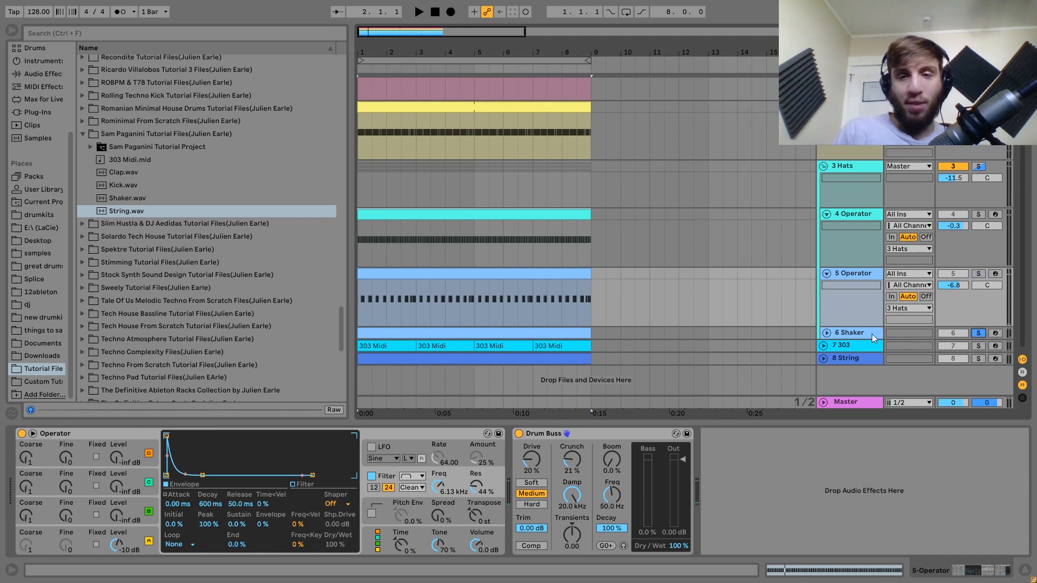
{"action": "left_click", "coordinate": [854, 331]}
{"action": "key", "text": "space"}
{"action": "left_click", "coordinate": [827, 333]}
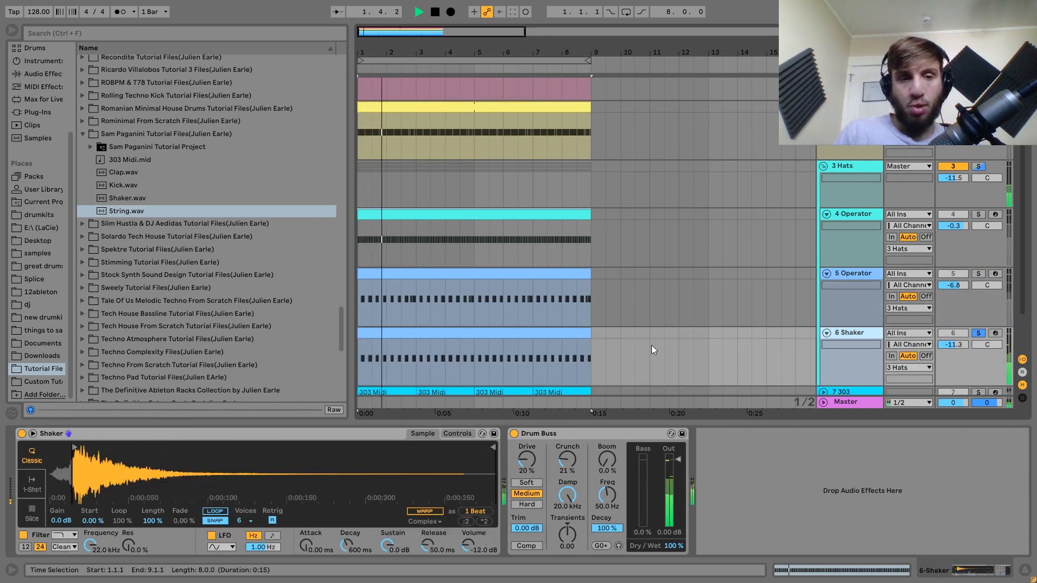
{"action": "scroll", "coordinate": [652, 345], "scroll_direction": "down", "scroll_amount": 3}
{"action": "key", "text": "space"}
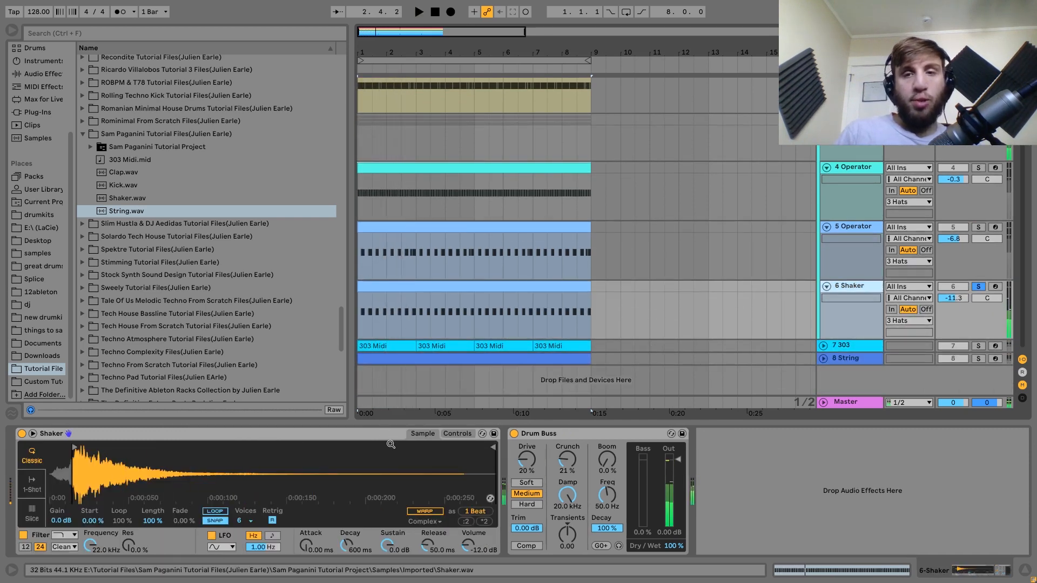
Solo the second Operator track together with the Shaker and play the two layers.
{"action": "left_click", "coordinate": [978, 227]}
{"action": "key", "text": "space"}
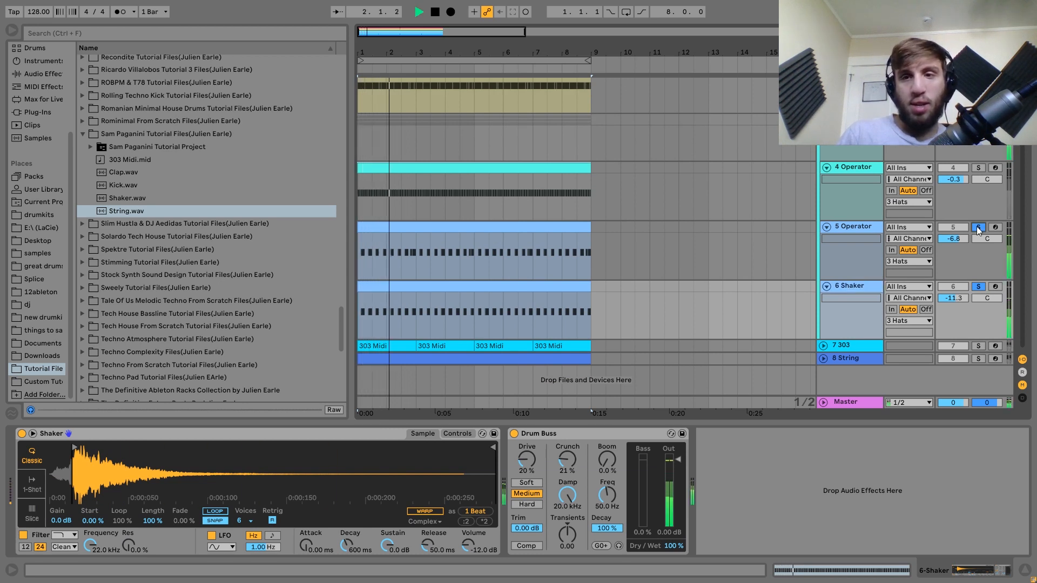
{"action": "key", "text": "space"}
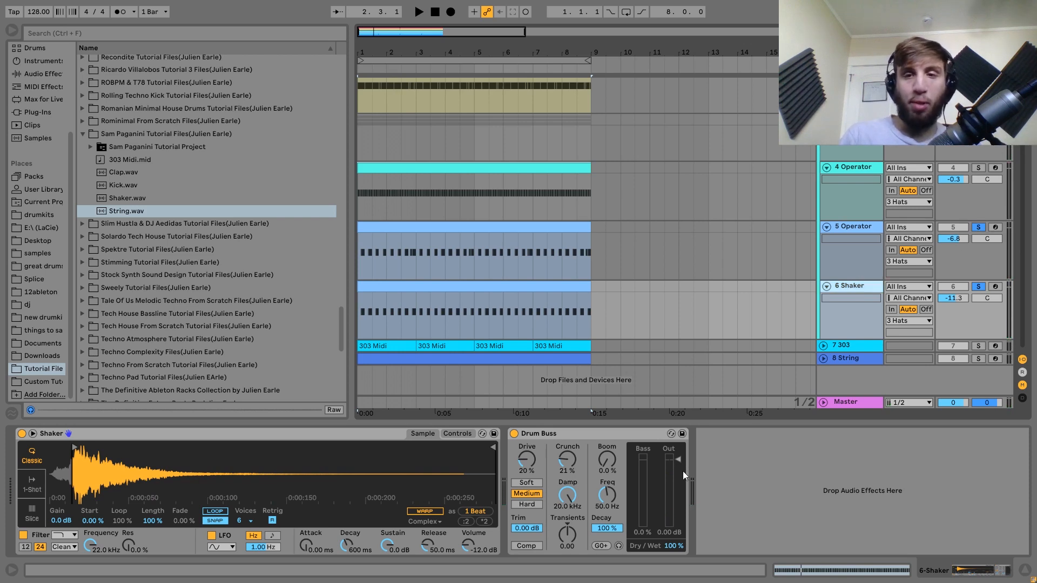
Solo the entire Hats group and show its Drum Buss and EQ Eight chain, selecting the EQ Eight.
{"action": "left_click", "coordinate": [978, 120]}
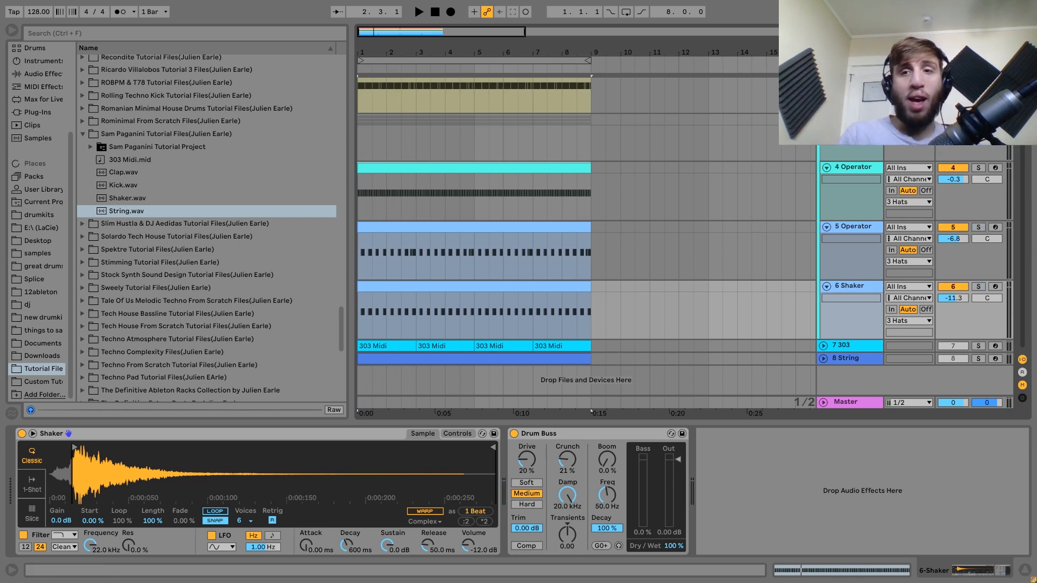
{"action": "left_click", "coordinate": [852, 120]}
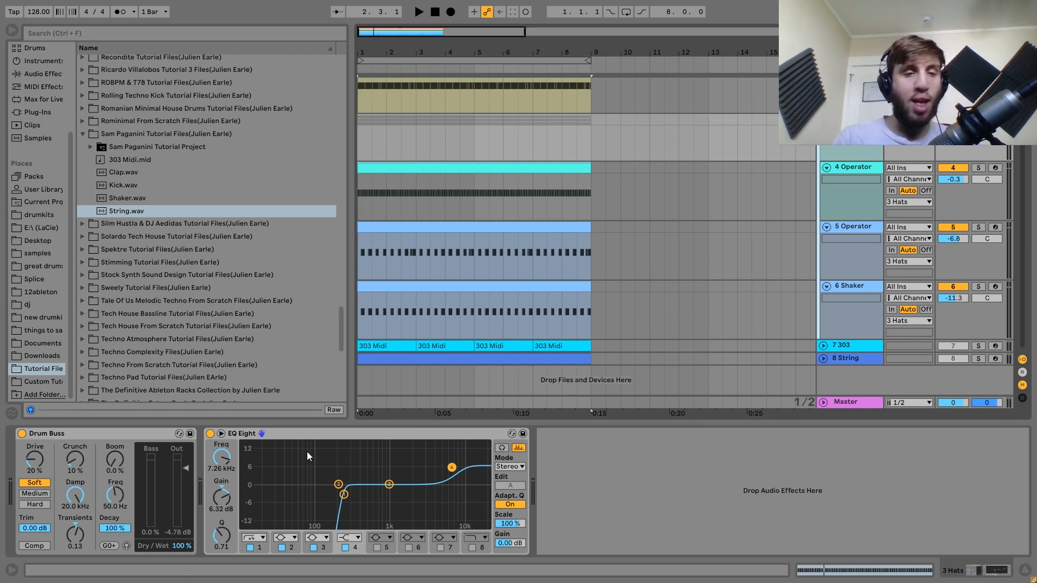
{"action": "left_click", "coordinate": [242, 433]}
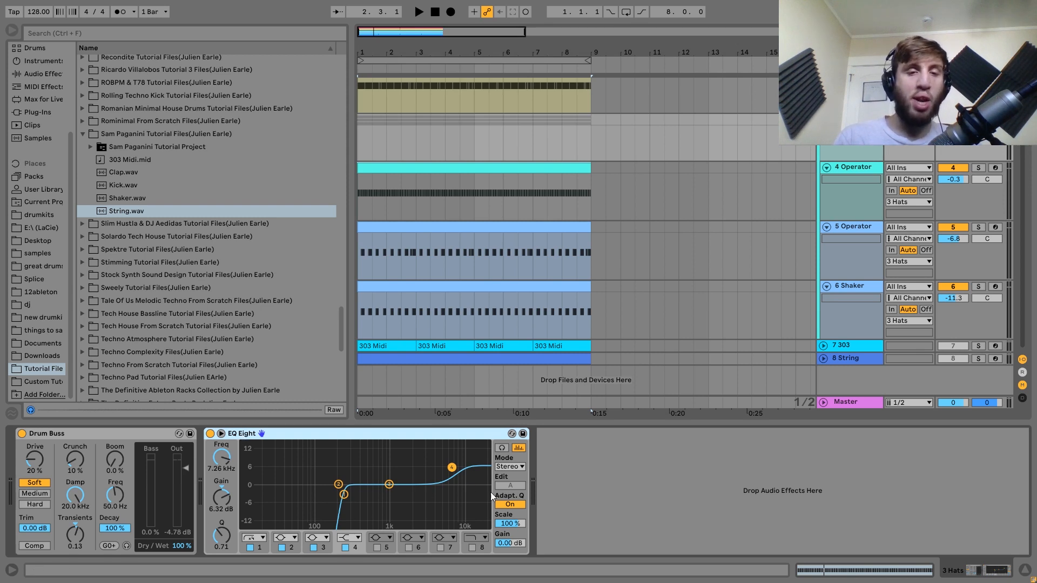
Bypass the Hats group's EQ Eight and Drum Buss, play the hats, and re-enable both effects one at a time to compare.
{"action": "left_click", "coordinate": [210, 434]}
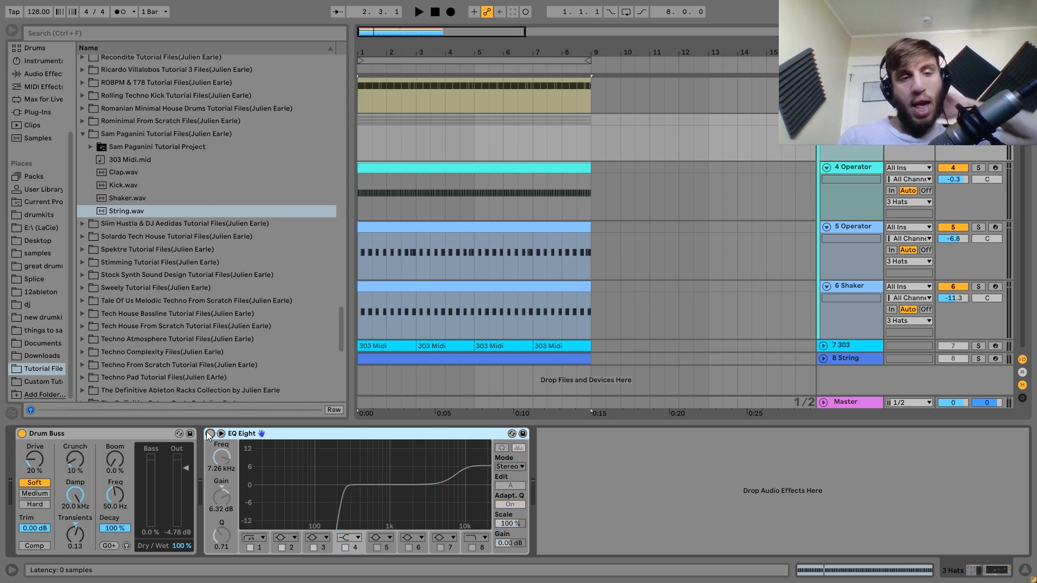
{"action": "left_click", "coordinate": [22, 433]}
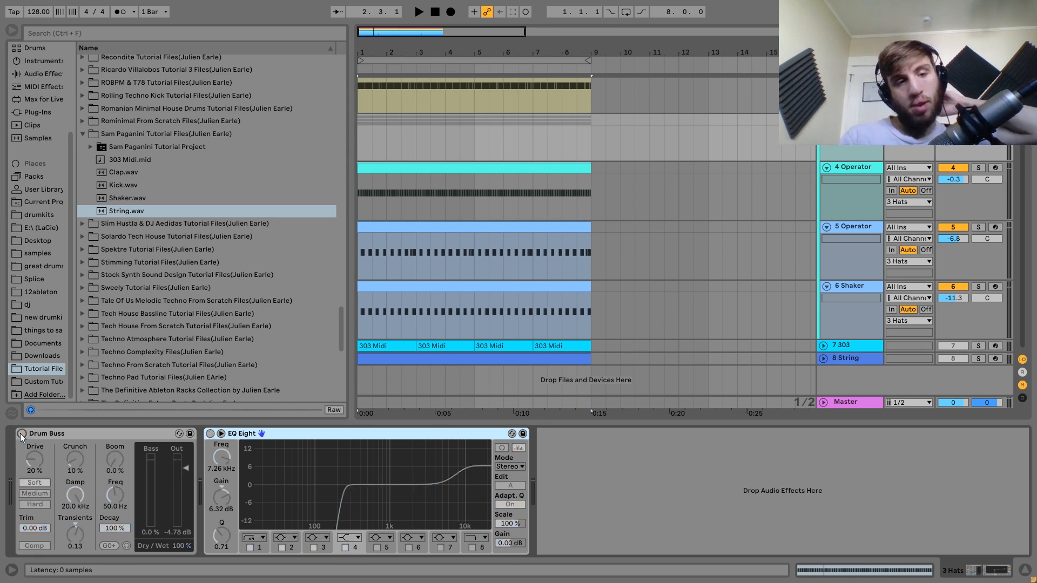
{"action": "key", "text": "space"}
{"action": "left_click", "coordinate": [22, 434]}
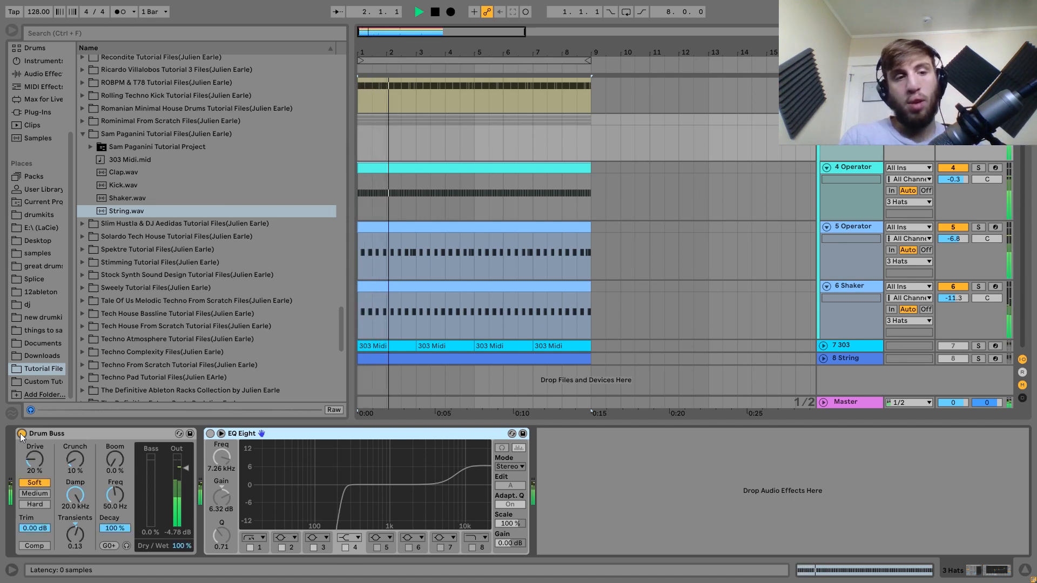
{"action": "left_click", "coordinate": [210, 434]}
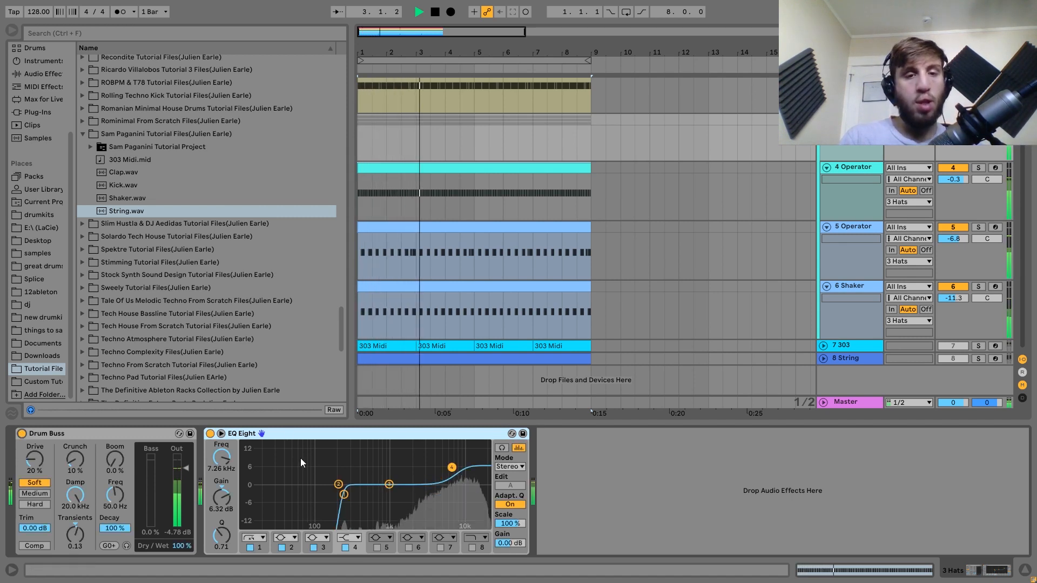
Replay the start of the Hats group several times with both effects active.
{"action": "key", "text": "space"}
{"action": "key", "text": "space"}
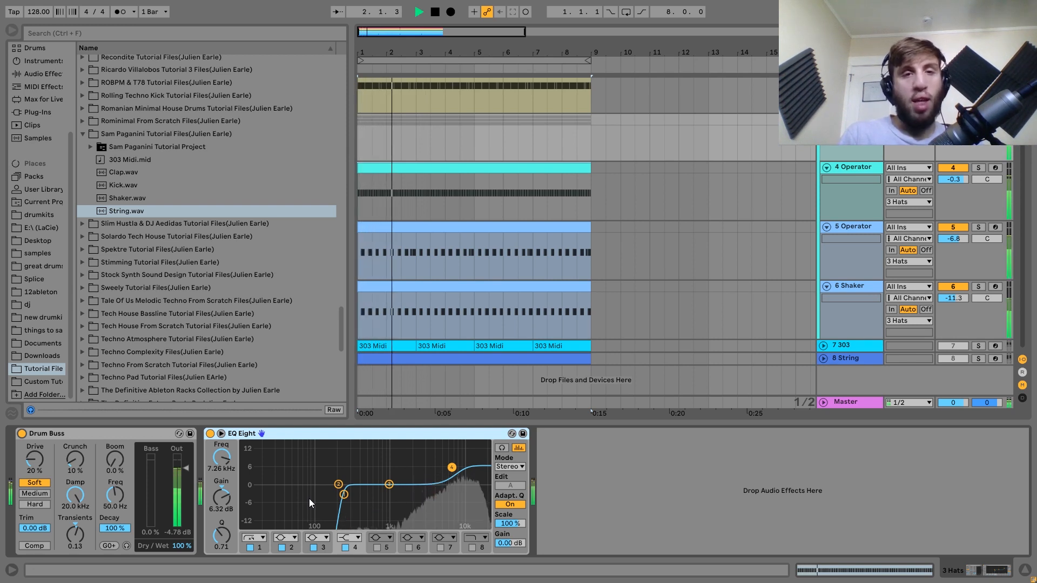
{"action": "key", "text": "space"}
{"action": "key", "text": "space"}
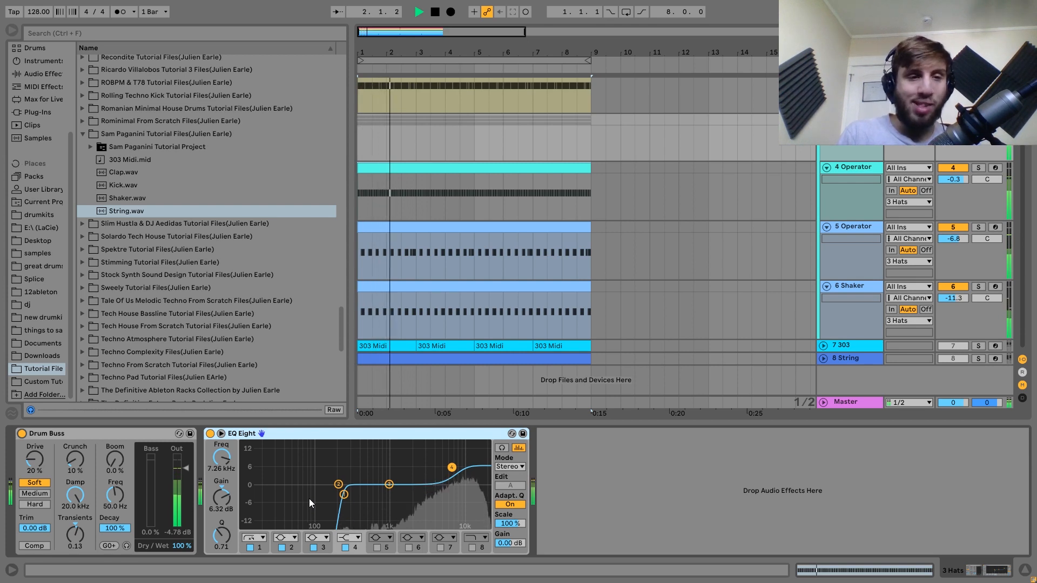
{"action": "key", "text": "space"}
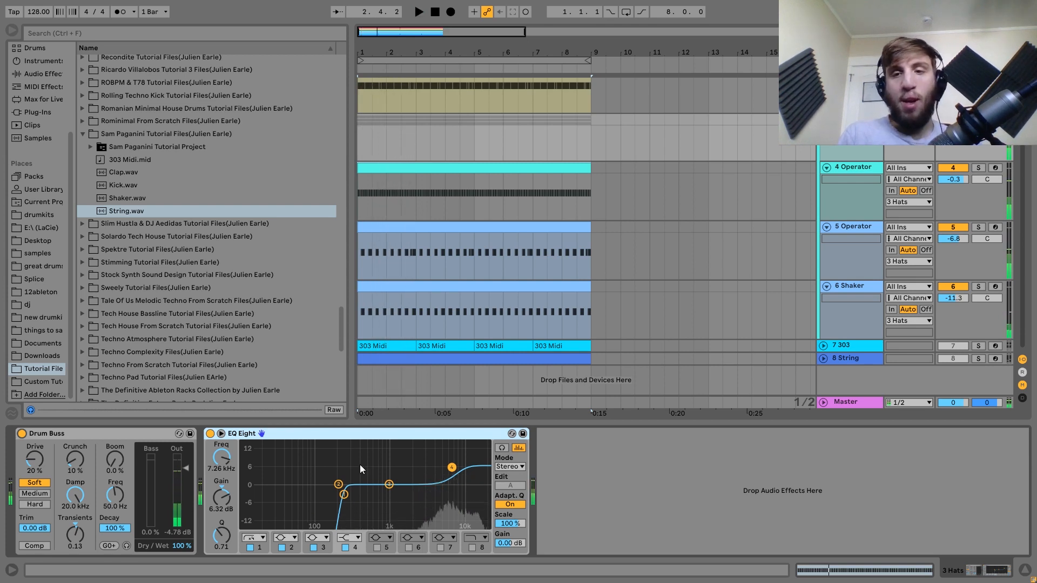
Solo the 303 track, play it and show its device chain back to the Operator.
{"action": "left_click", "coordinate": [978, 346]}
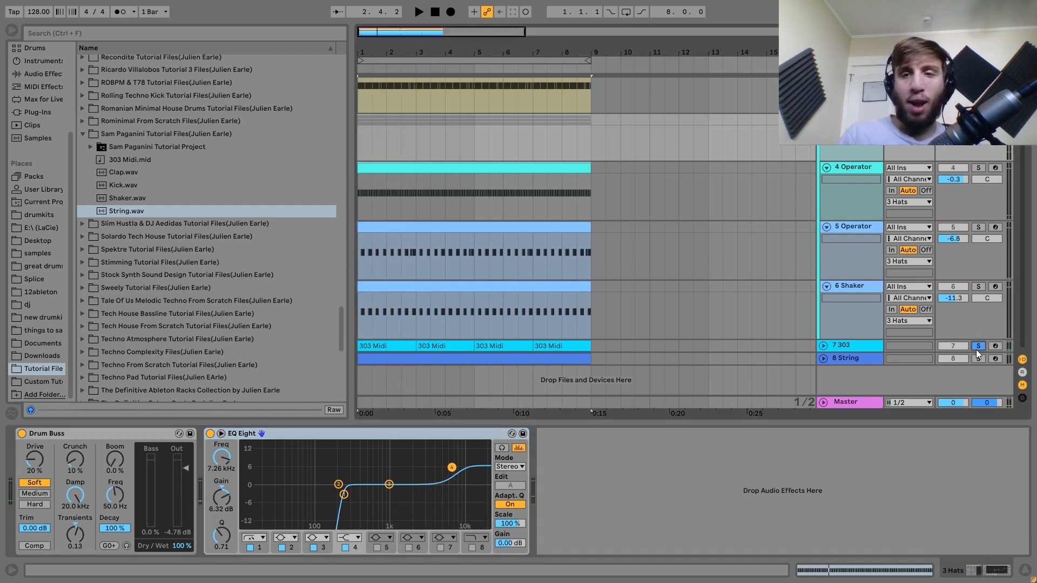
{"action": "left_click", "coordinate": [835, 345]}
{"action": "key", "text": "space"}
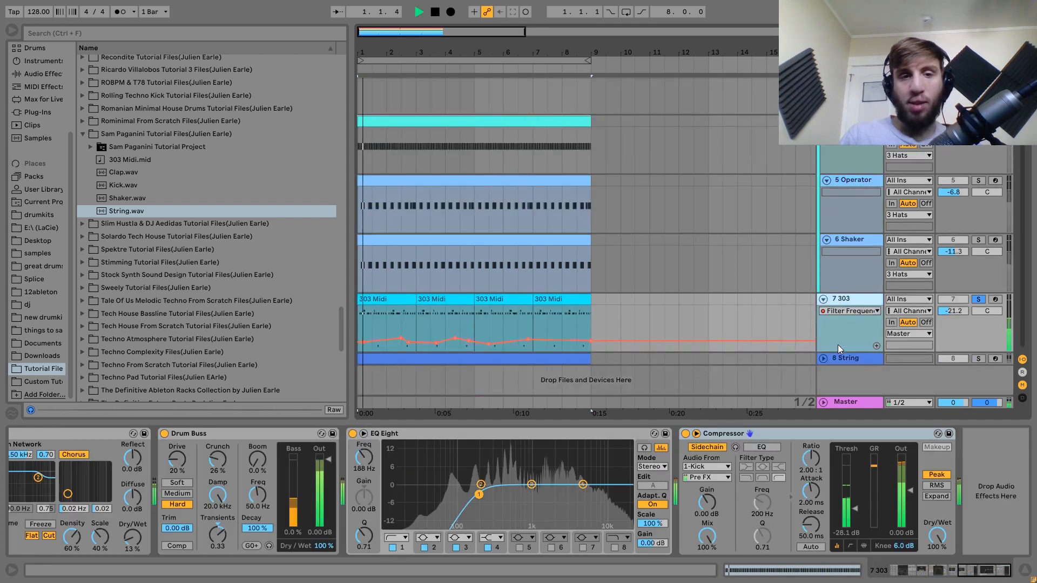
{"action": "scroll", "coordinate": [433, 498], "scroll_direction": "up", "scroll_amount": 5}
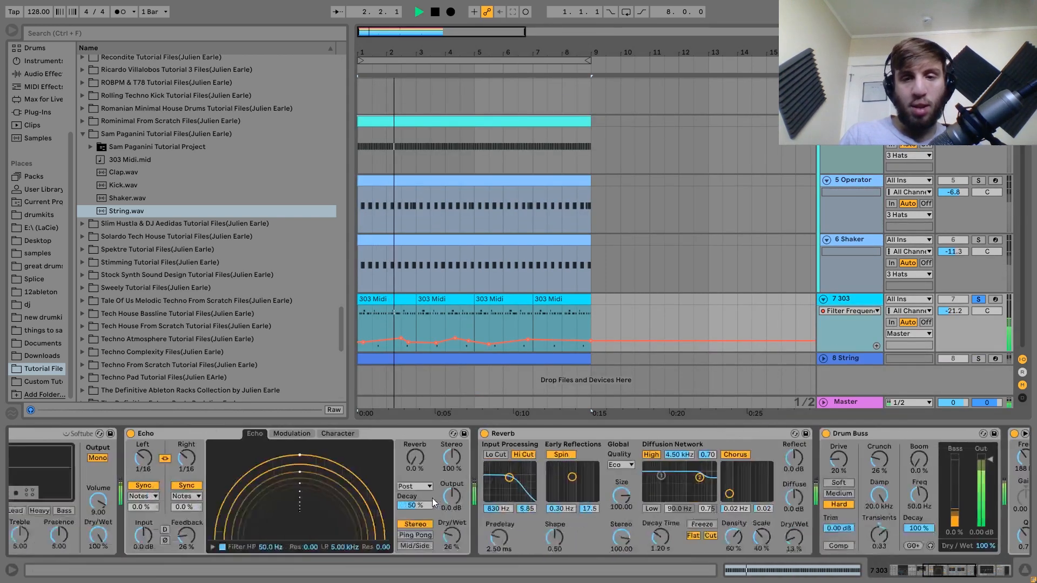
{"action": "scroll", "coordinate": [432, 498], "scroll_direction": "up", "scroll_amount": 5}
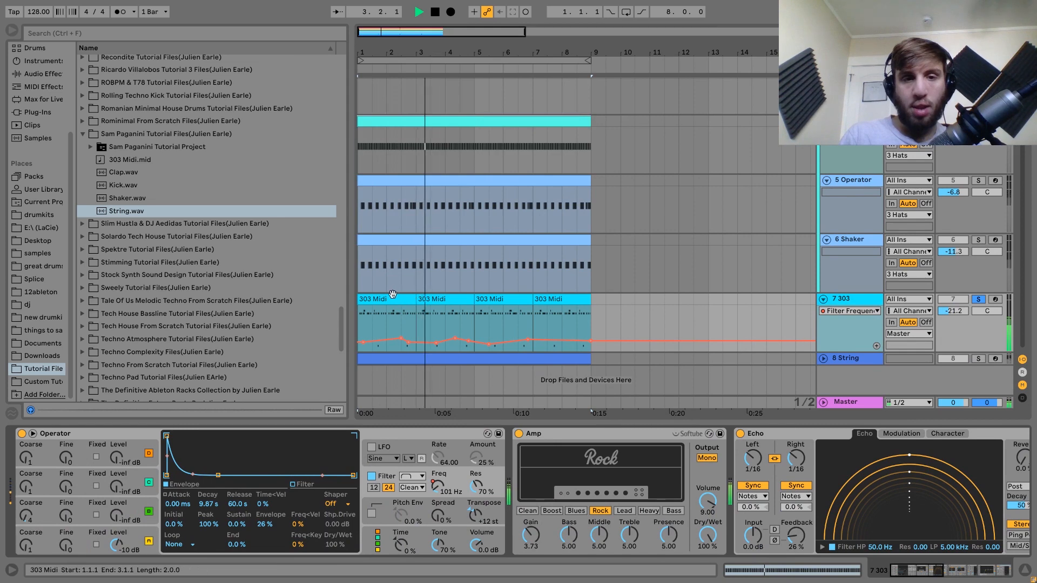
Open the first 303 clip's notes, select the F#0, F-1 and F0 pitches, and play the pattern.
{"action": "left_click", "coordinate": [393, 295]}
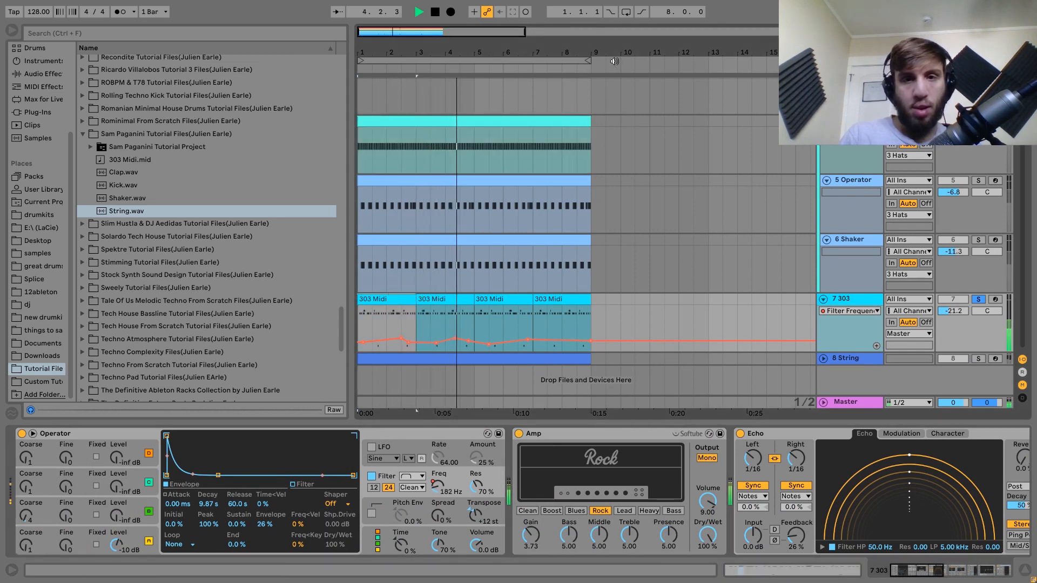
{"action": "left_click_drag", "start_coordinate": [593, 53], "coordinate": [599, 27]}
{"action": "key", "text": "space"}
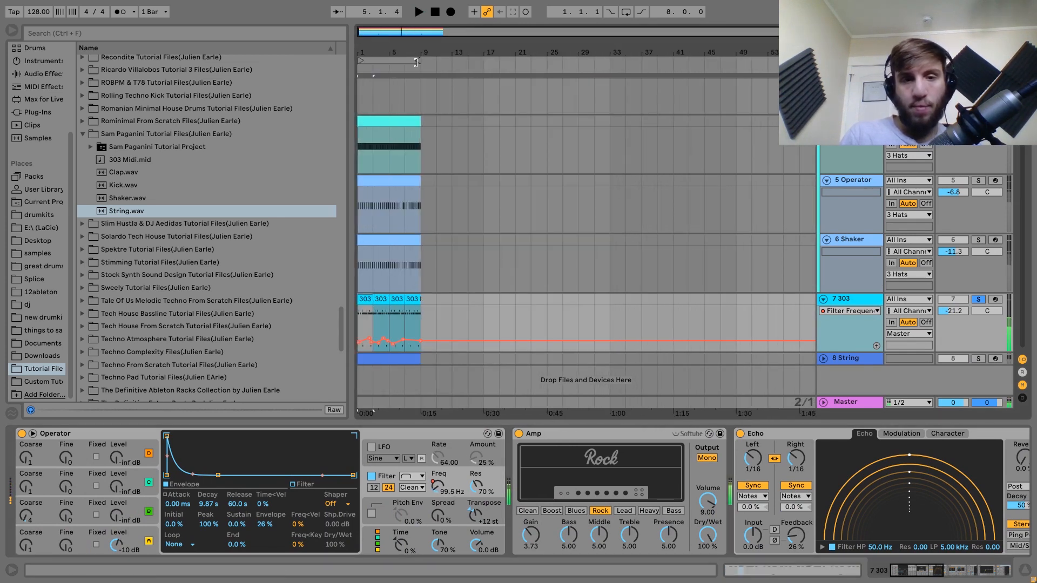
{"action": "double_click", "coordinate": [364, 300]}
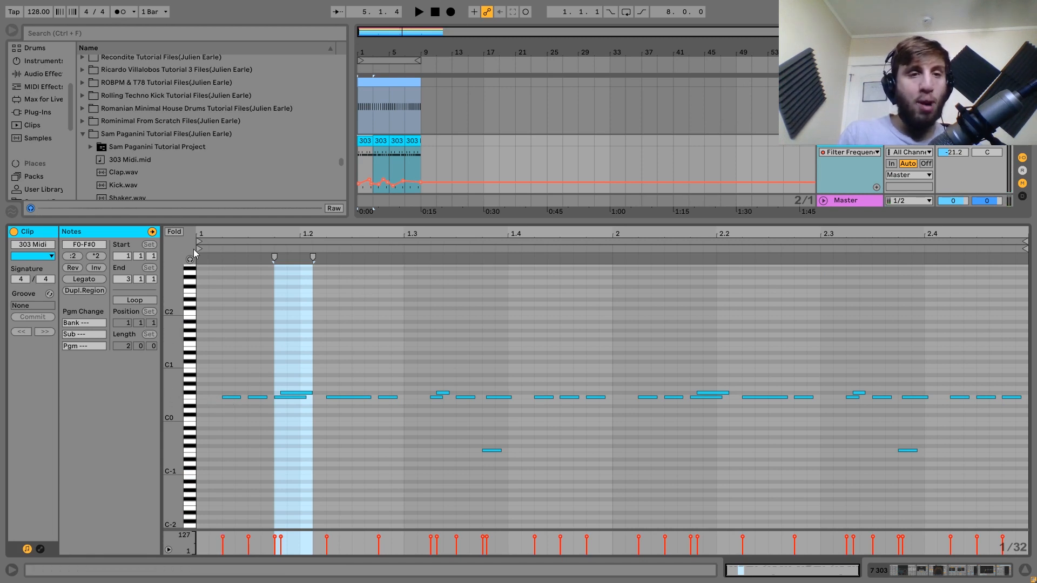
{"action": "left_click", "coordinate": [192, 397]}
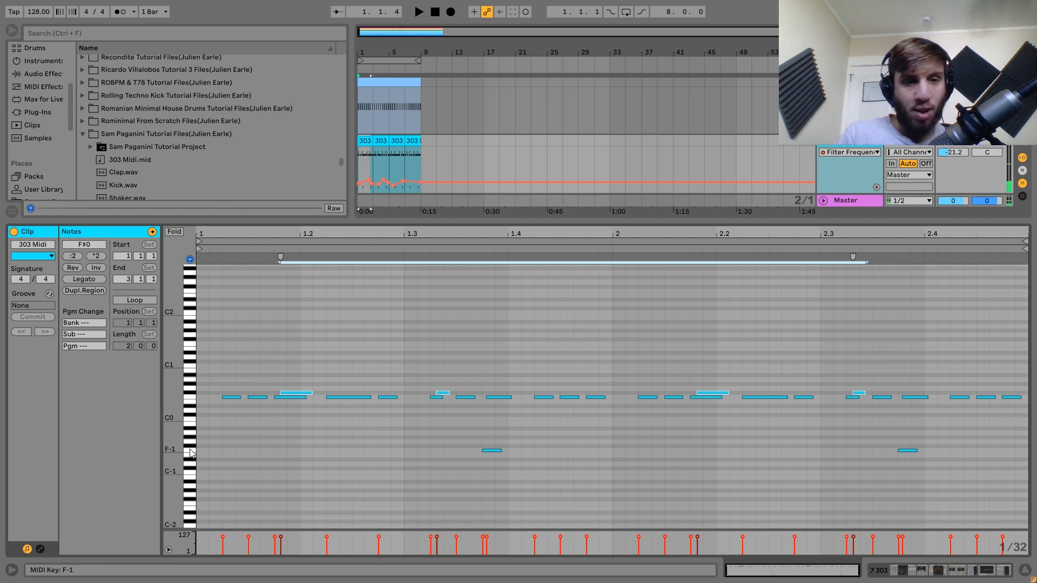
{"action": "left_click", "coordinate": [192, 452]}
{"action": "left_click", "coordinate": [194, 404]}
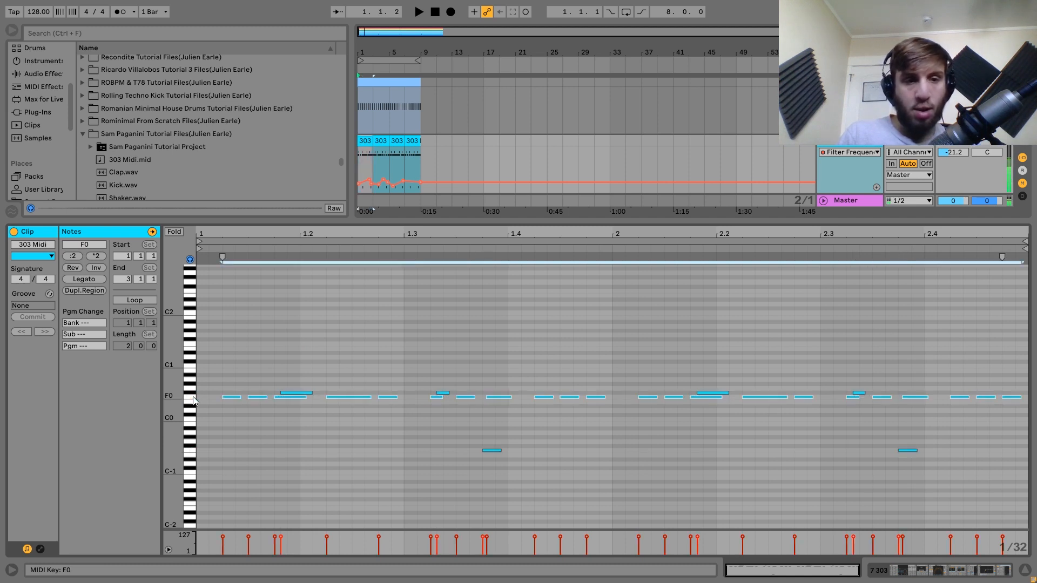
{"action": "key", "text": "space"}
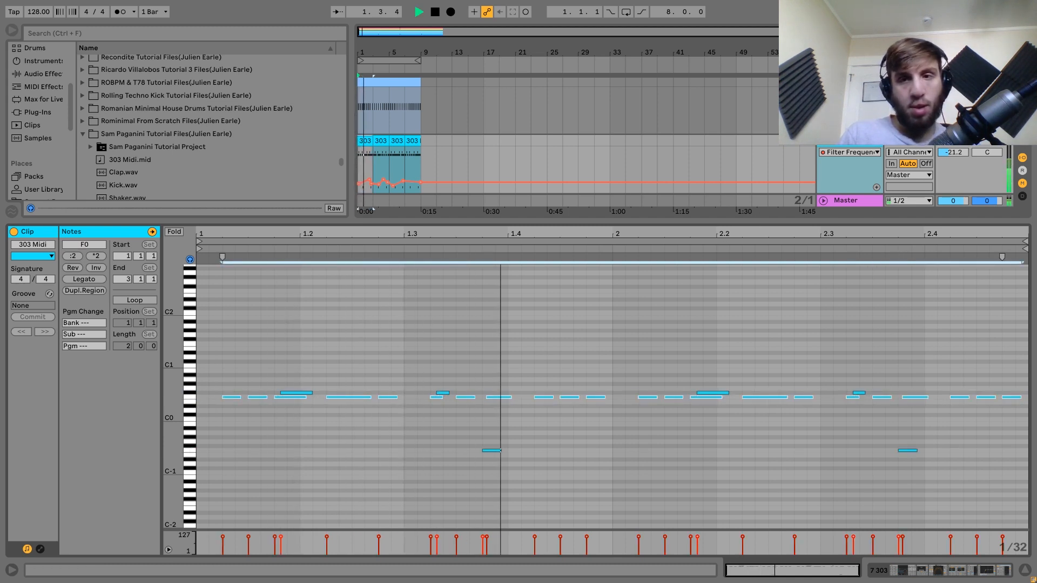
{"action": "key", "text": "space"}
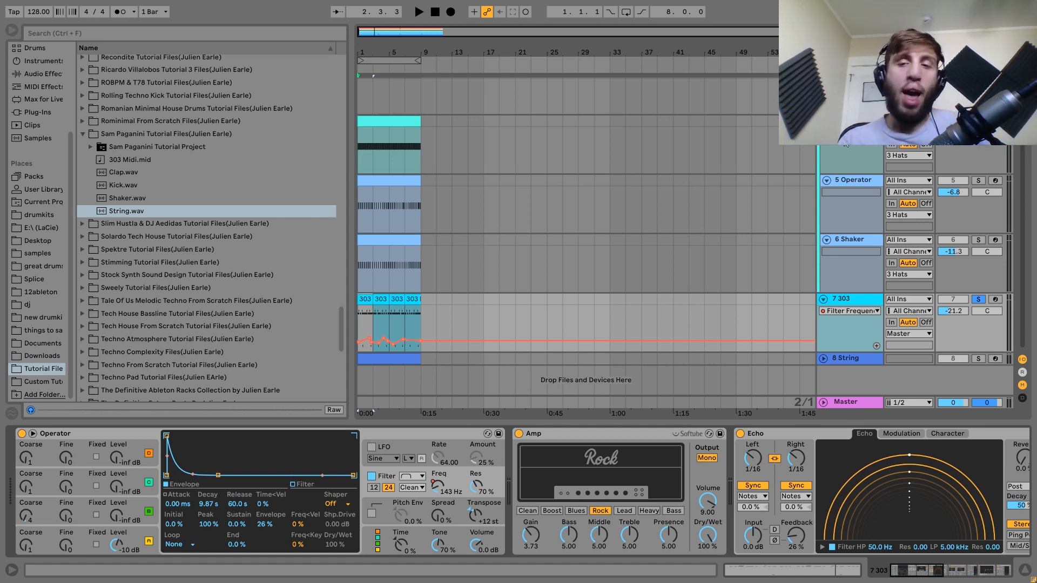
Reopen the first 303 clip, select the first F#0 note and the low F-1 note, and audition the pattern.
{"action": "double_click", "coordinate": [366, 308]}
{"action": "left_click", "coordinate": [296, 393]}
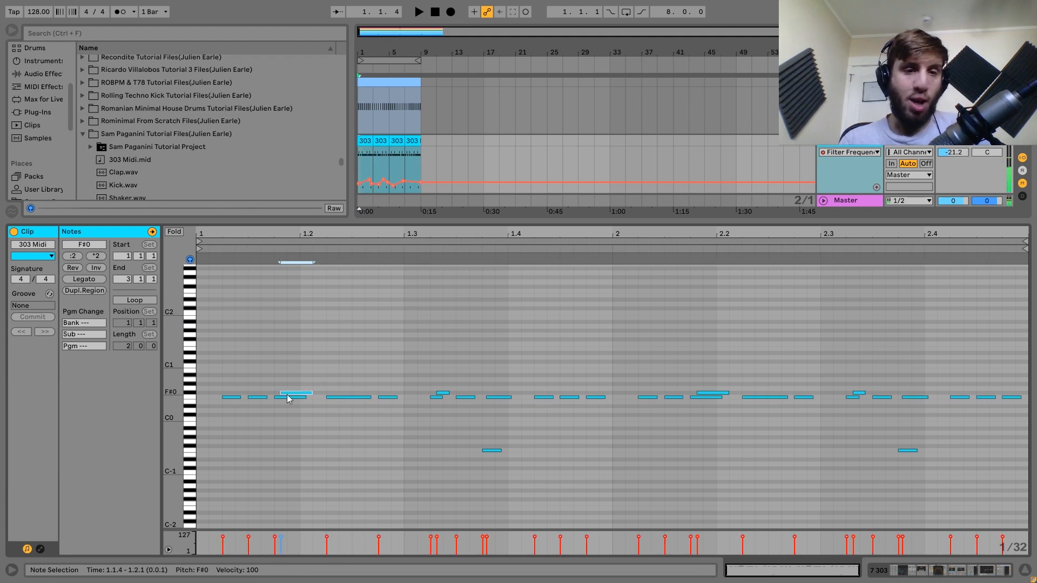
{"action": "left_click_drag", "start_coordinate": [463, 442], "coordinate": [493, 469]}
{"action": "key", "text": "space"}
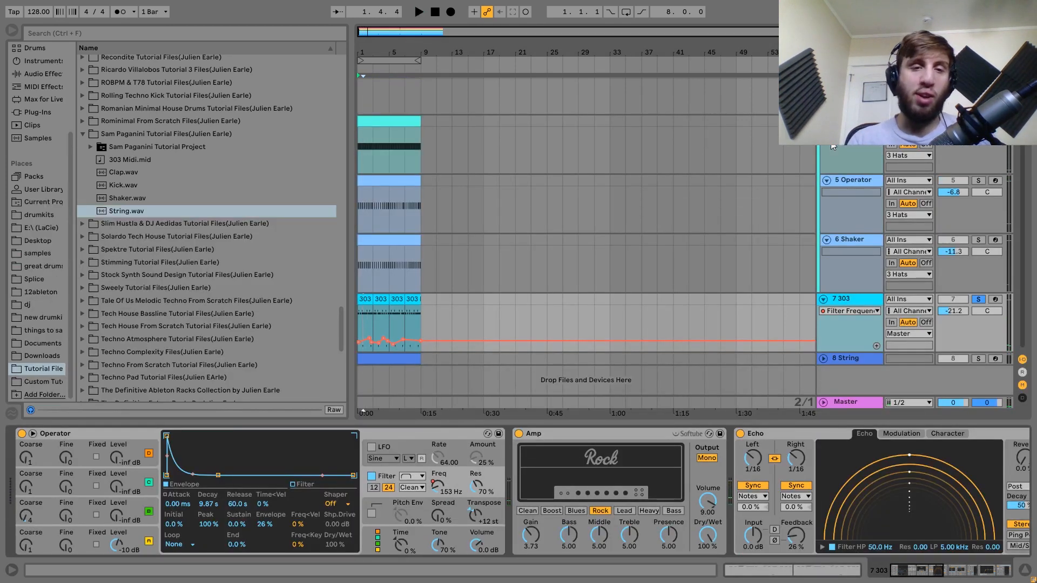
Loop the arrangement across all four 303 clips, from bar 1 to bar 9.
{"action": "left_click", "coordinate": [365, 299]}
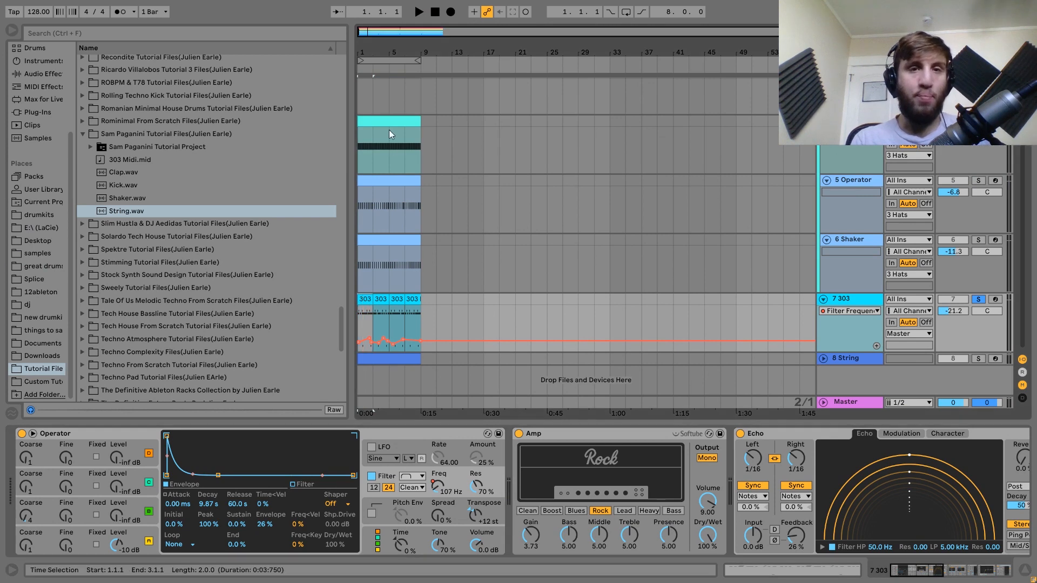
{"action": "left_click_drag", "start_coordinate": [369, 55], "coordinate": [369, 100]}
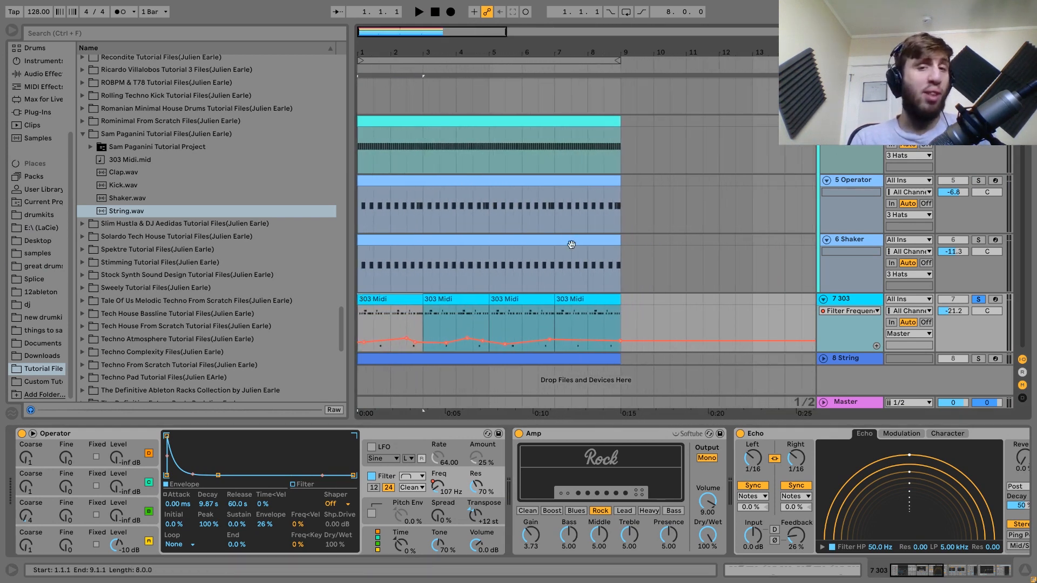
{"action": "left_click", "coordinate": [579, 298], "text": "shift"}
{"action": "key", "text": "ctrl+l"}
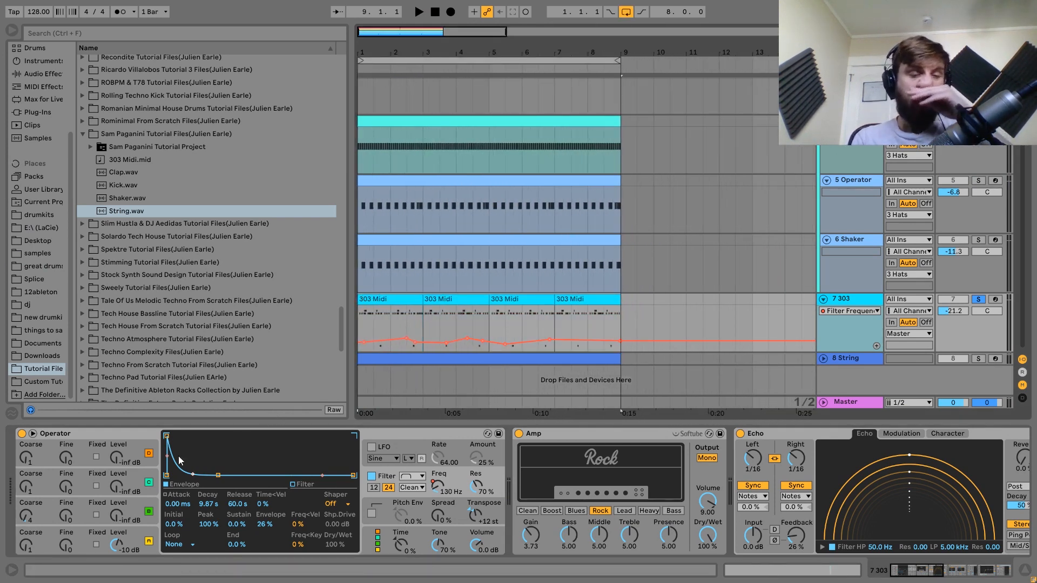
Display the 303 Operator's oscillator A and filter envelope settings, and audition the sound.
{"action": "left_click", "coordinate": [140, 537]}
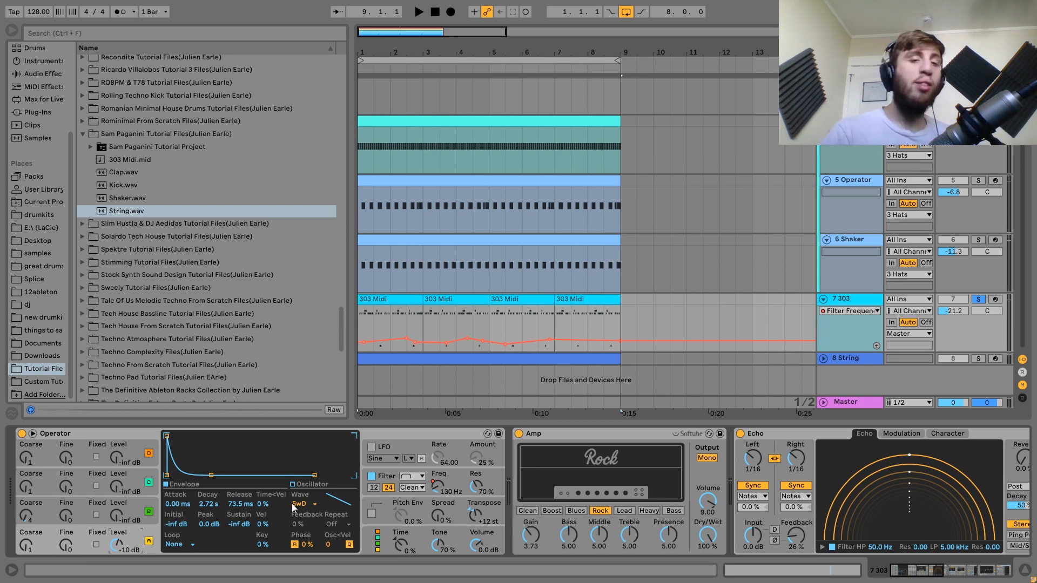
{"action": "left_click", "coordinate": [387, 477]}
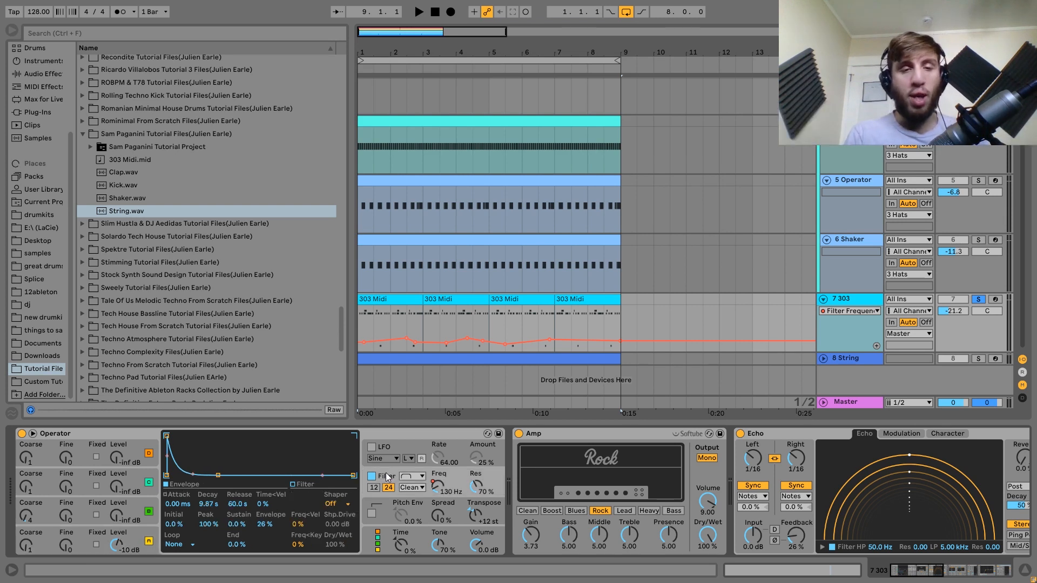
{"action": "key", "text": "space"}
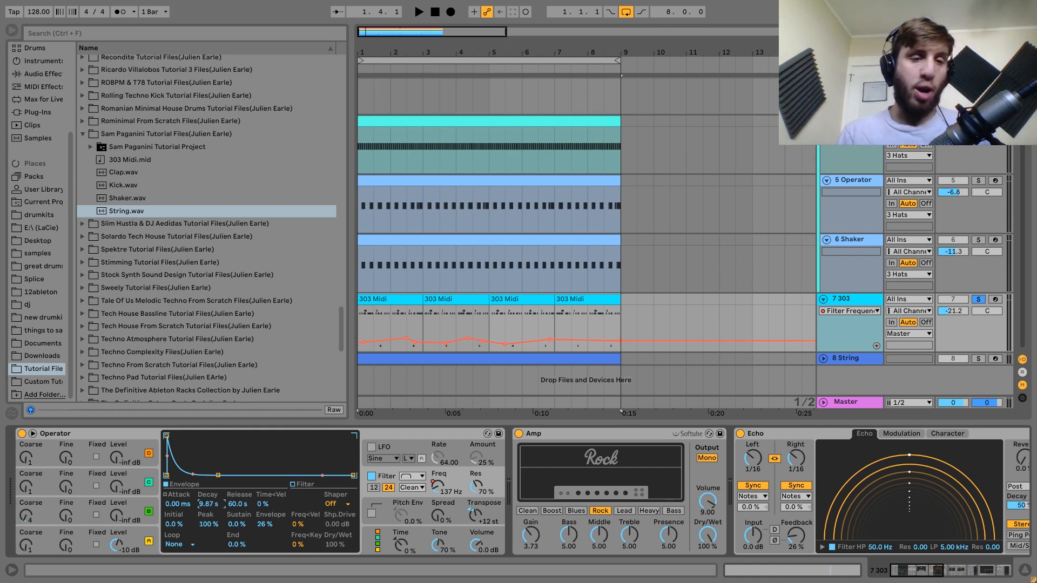
Try shorter filter envelope decay times on the 303 Operator during playback, restore the decay to 9.87 s and replay.
{"action": "key", "text": "space"}
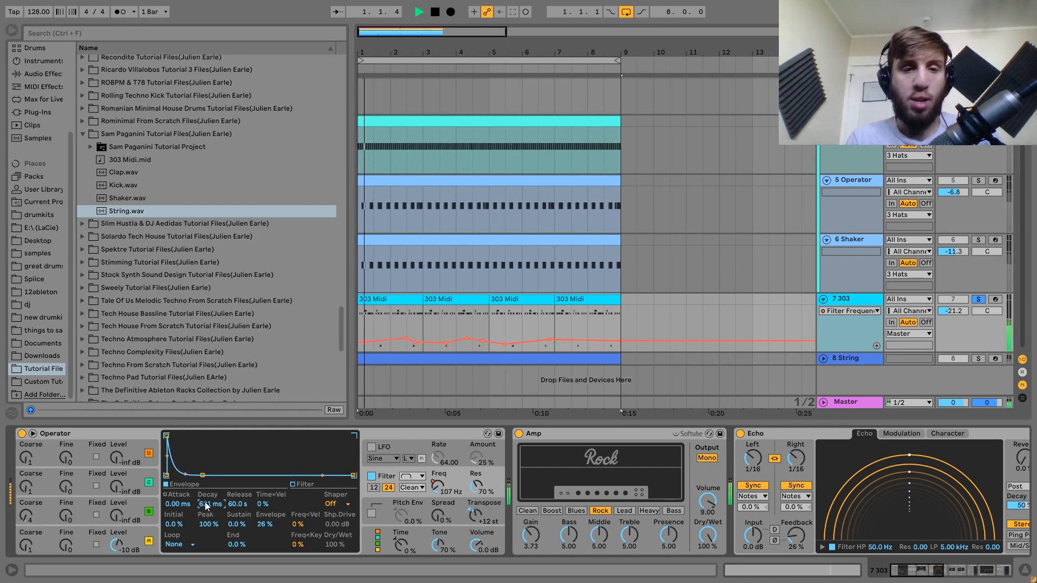
{"action": "mouse_move", "coordinate": [205, 506]}
{"action": "left_mouse_down"}
{"action": "mouse_move", "coordinate": [205, 481]}
{"action": "mouse_move", "coordinate": [205, 513]}
{"action": "left_mouse_up"}
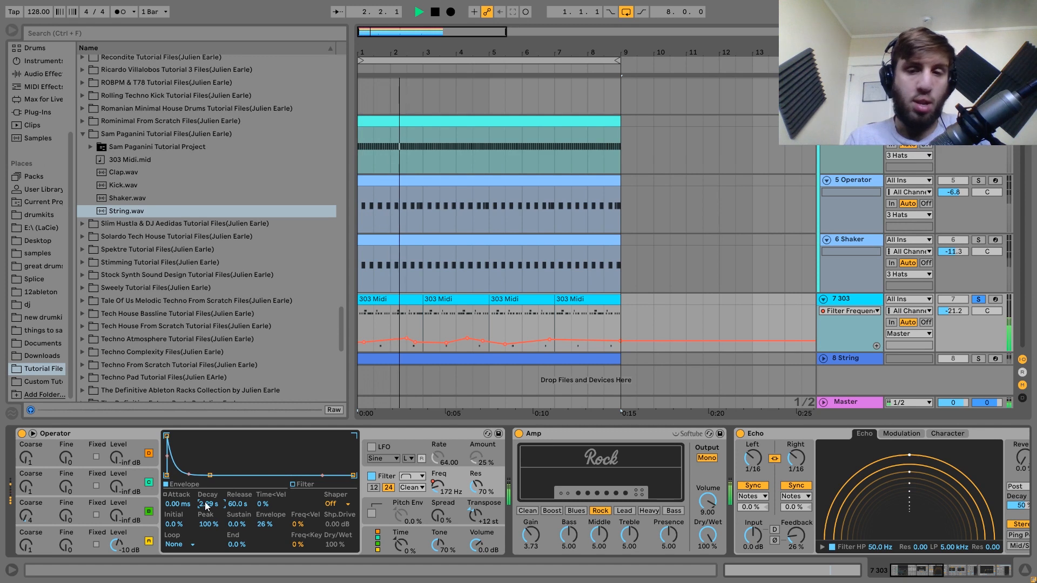
{"action": "key", "text": "space"}
{"action": "key", "text": "space"}
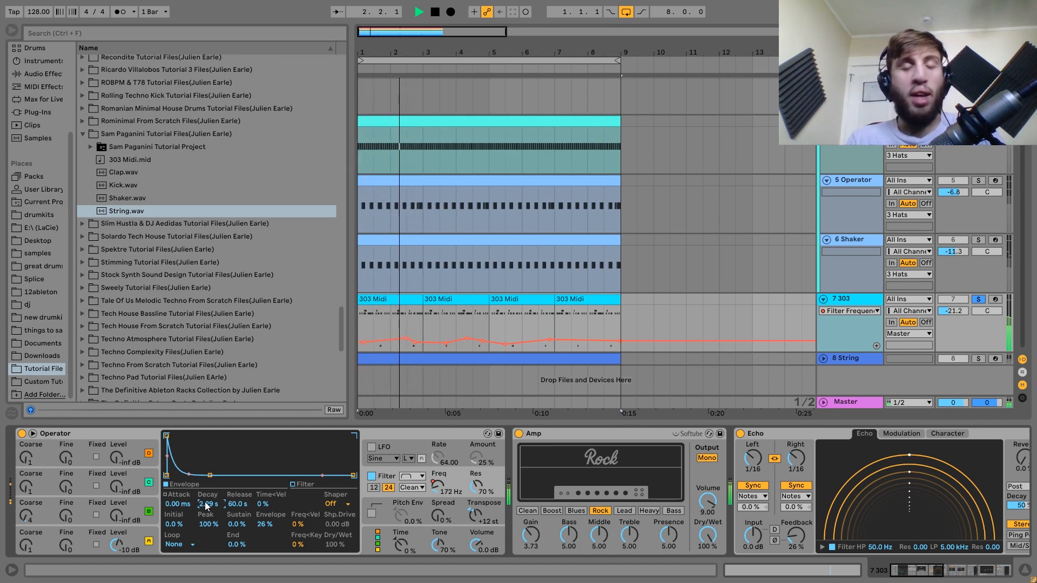
{"action": "key", "text": "space"}
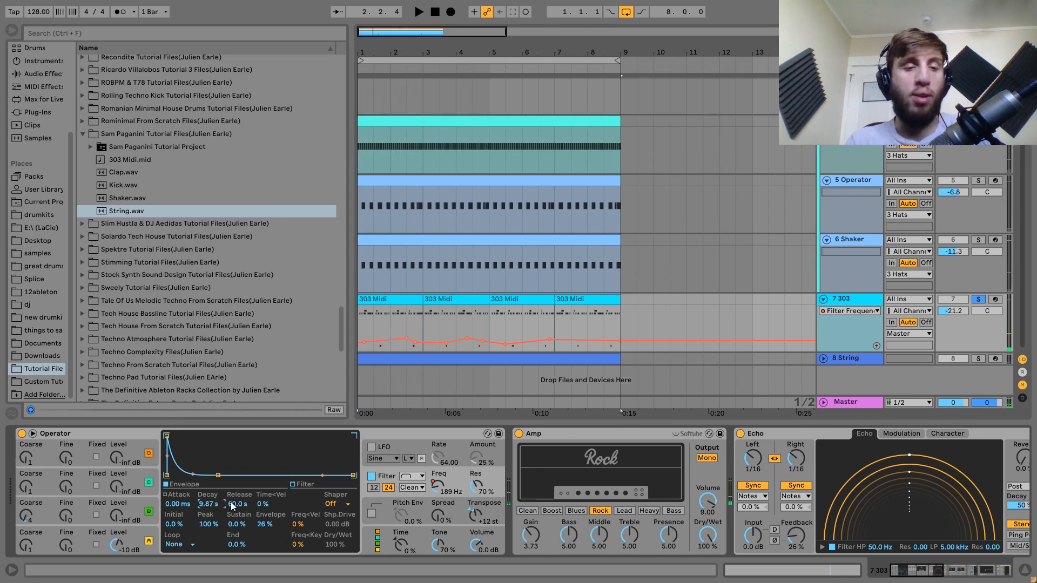
{"action": "key", "text": "space"}
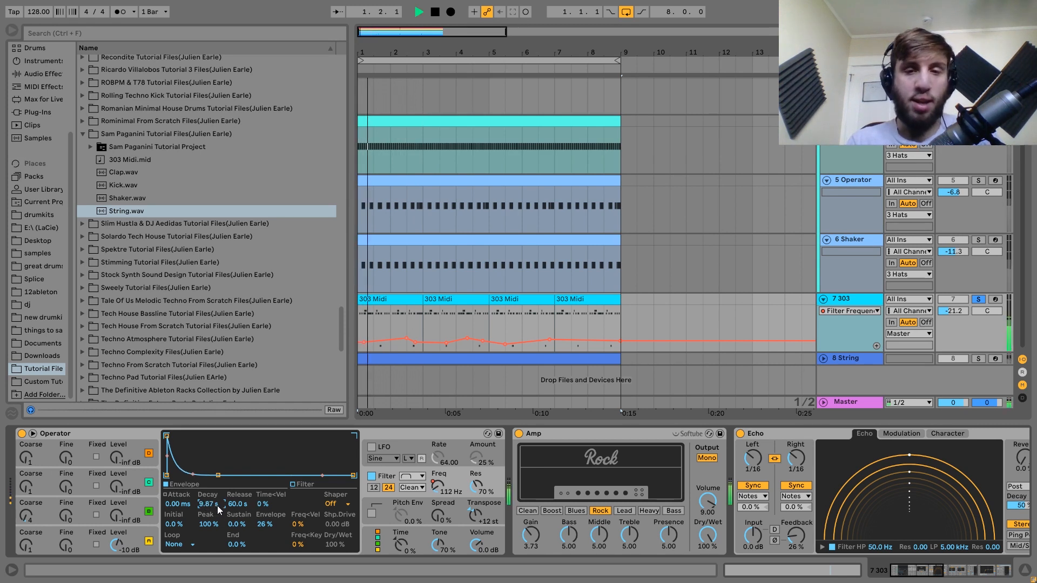
{"action": "key", "text": "space"}
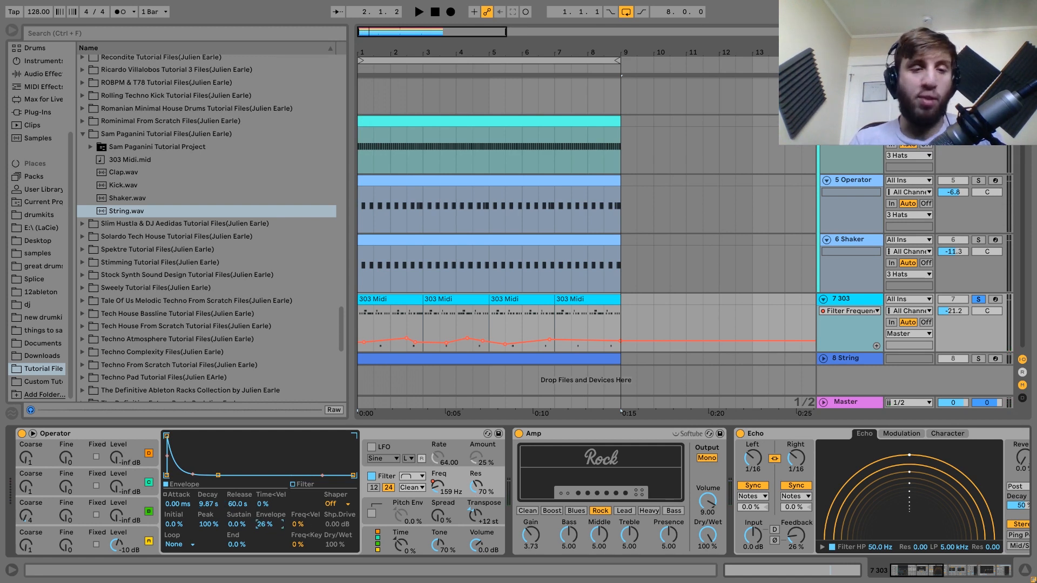
Try a filter envelope amount of 41% on the 303 Operator, restore it to 26% and replay the line.
{"action": "left_click_drag", "start_coordinate": [264, 526], "coordinate": [263, 524]}
{"action": "key", "text": "space"}
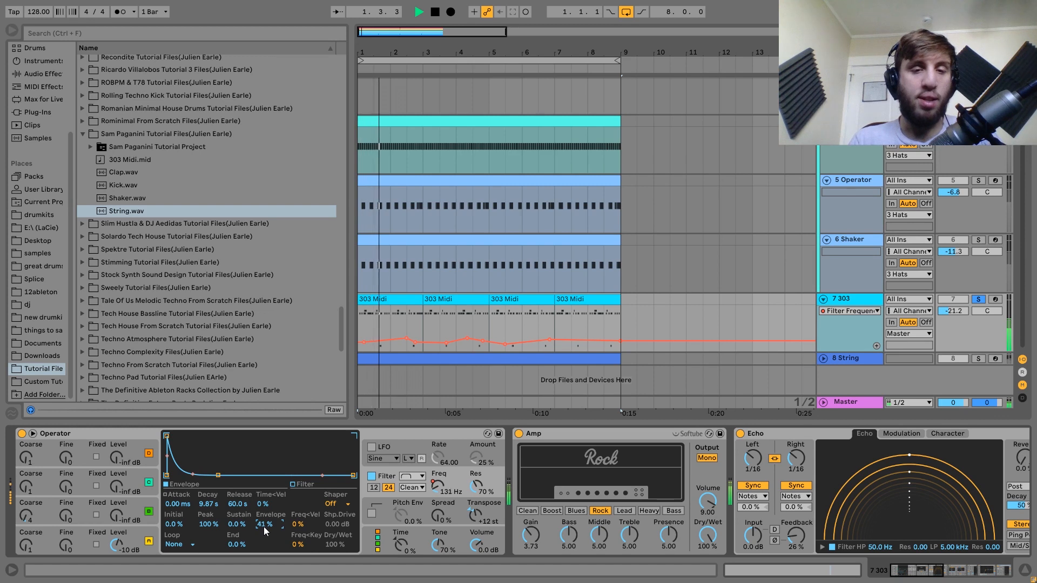
{"action": "key", "text": "space"}
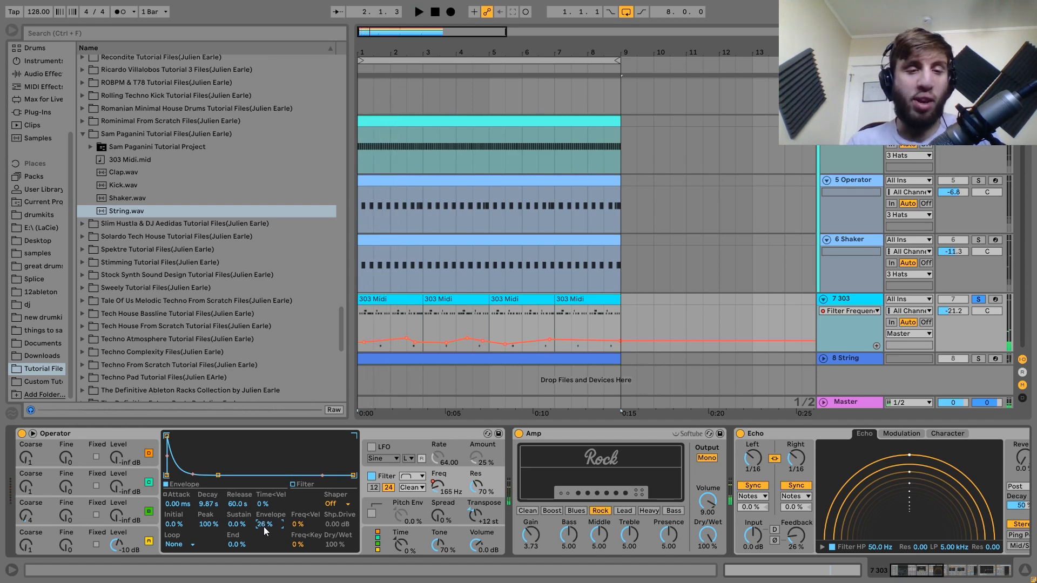
{"action": "key", "text": "space"}
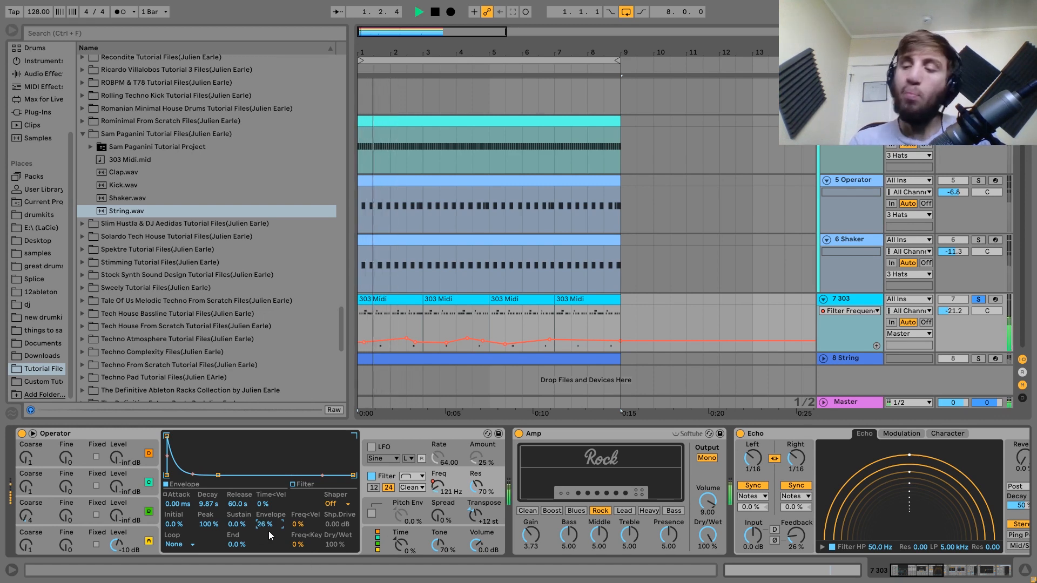
Audition the soloed 303 line from the start, listening to the automated filter frequency on its Operator.
{"action": "key", "text": "space"}
{"action": "key", "text": "space"}
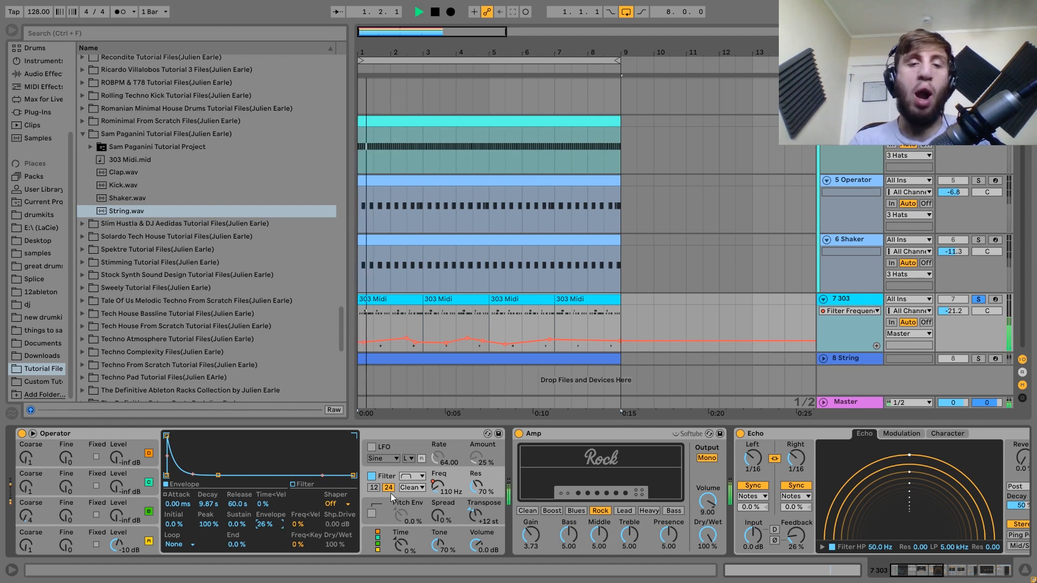
{"action": "key", "text": "space"}
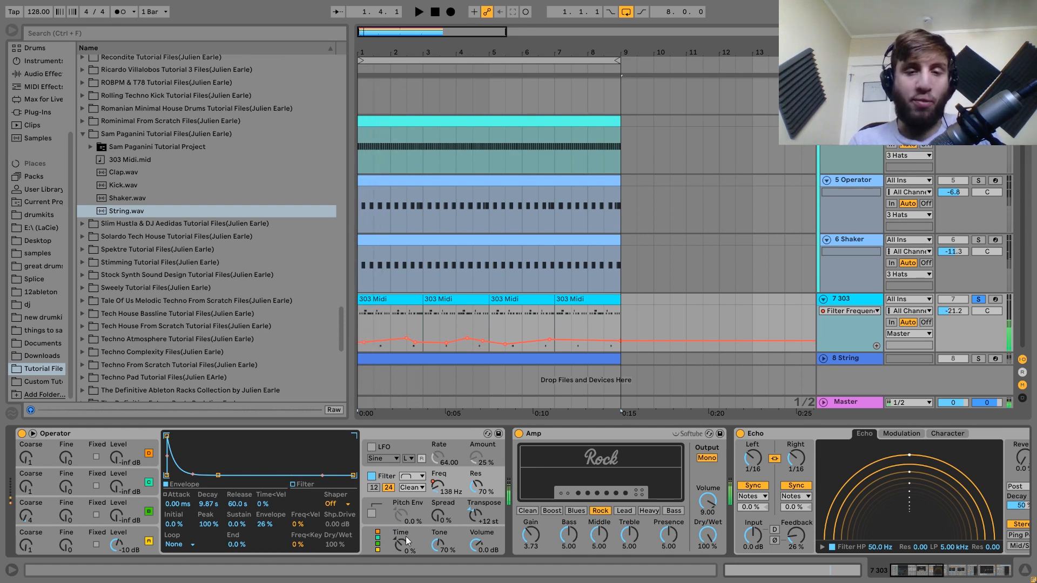
{"action": "right_click", "coordinate": [448, 491]}
{"action": "key", "text": "Escape"}
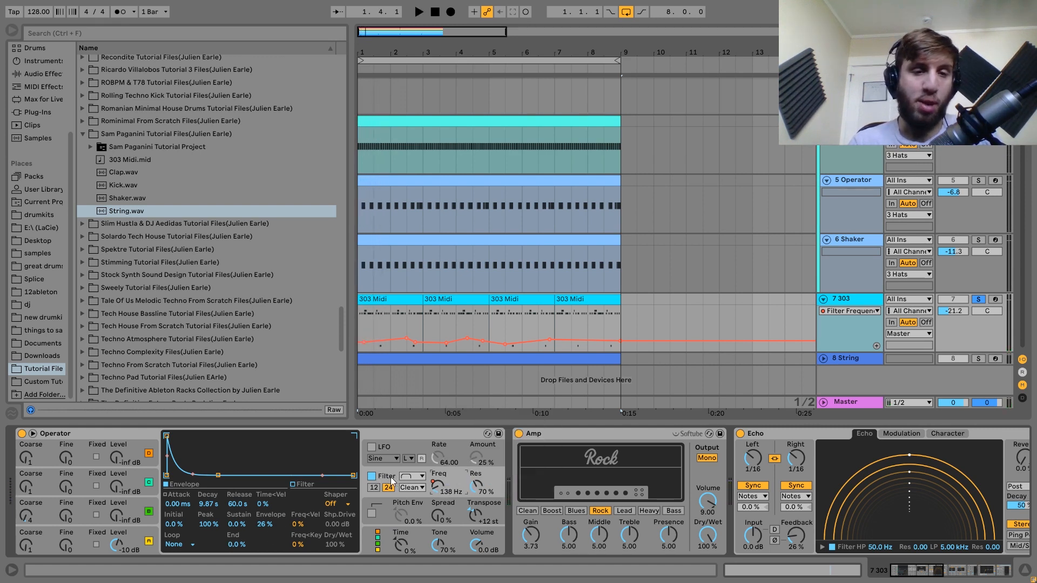
{"action": "key", "text": "space"}
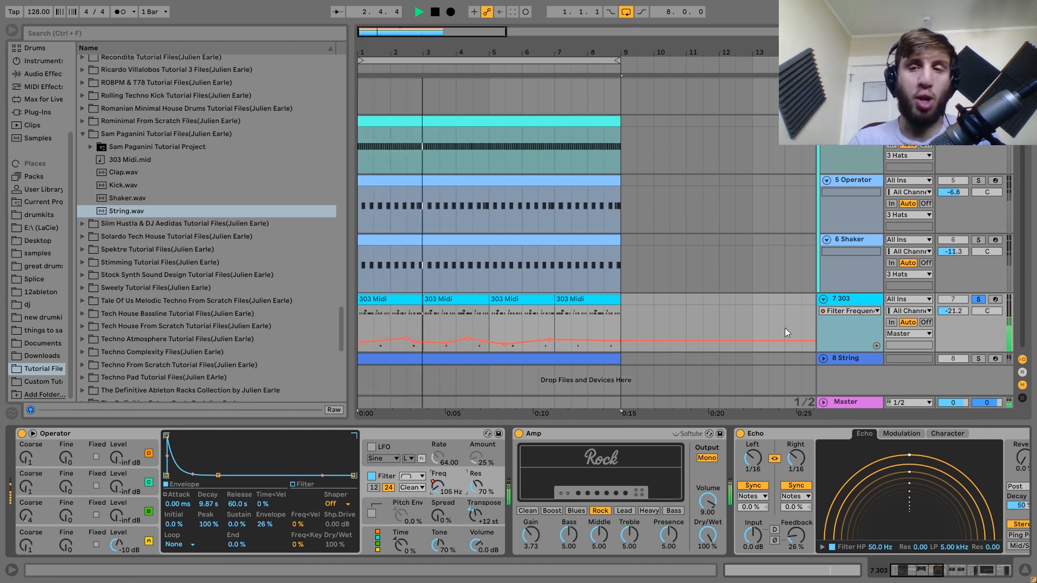
Try overriding the 303's filter frequency automation by hand, play it unsoloed with the other tracks, and re-enable the automation.
{"action": "left_click_drag", "start_coordinate": [437, 487], "coordinate": [437, 480]}
{"action": "key", "text": "space"}
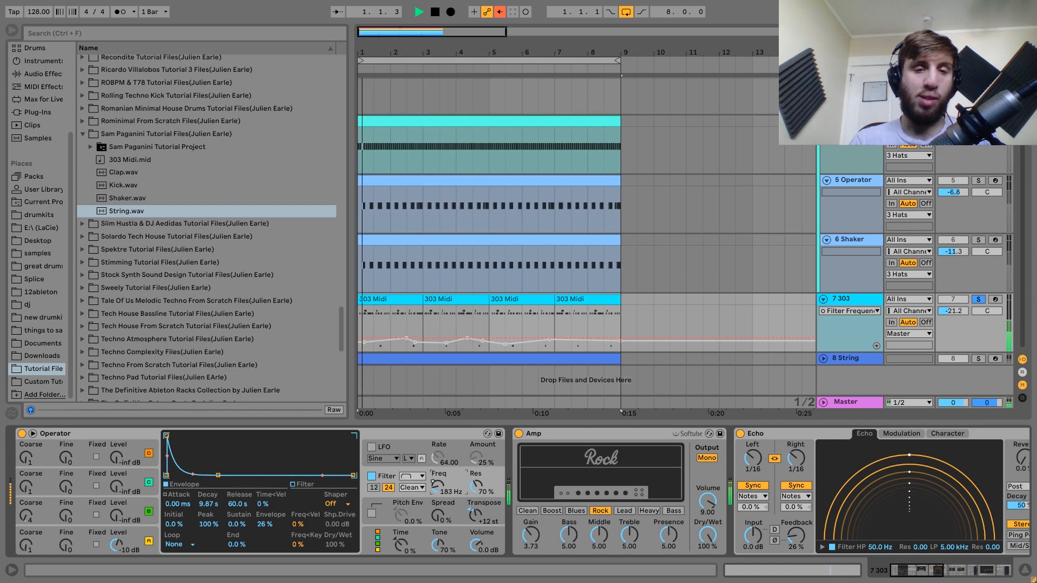
{"action": "left_click", "coordinate": [977, 300]}
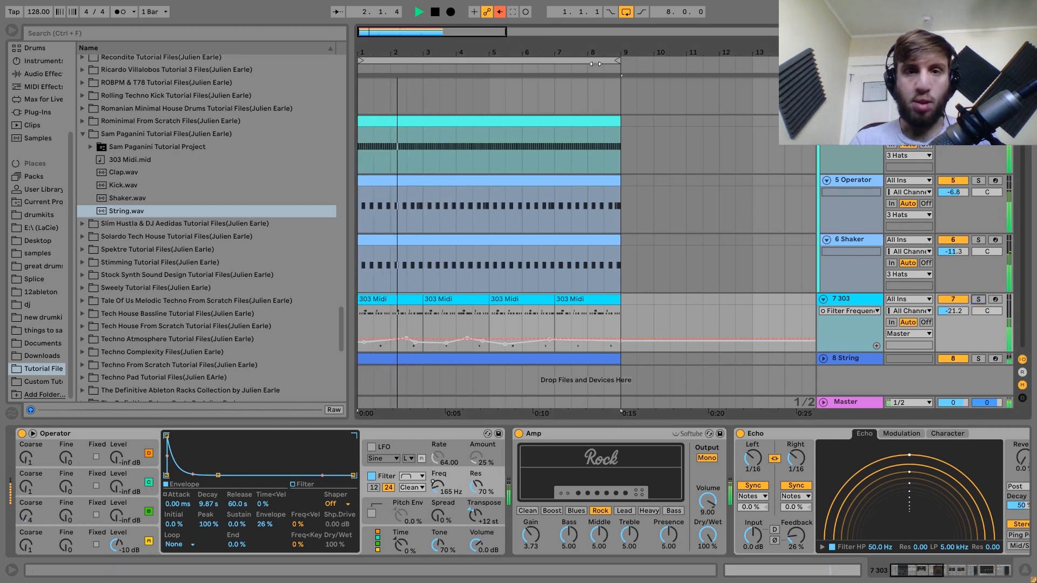
{"action": "key", "text": "space"}
{"action": "left_click", "coordinate": [499, 12]}
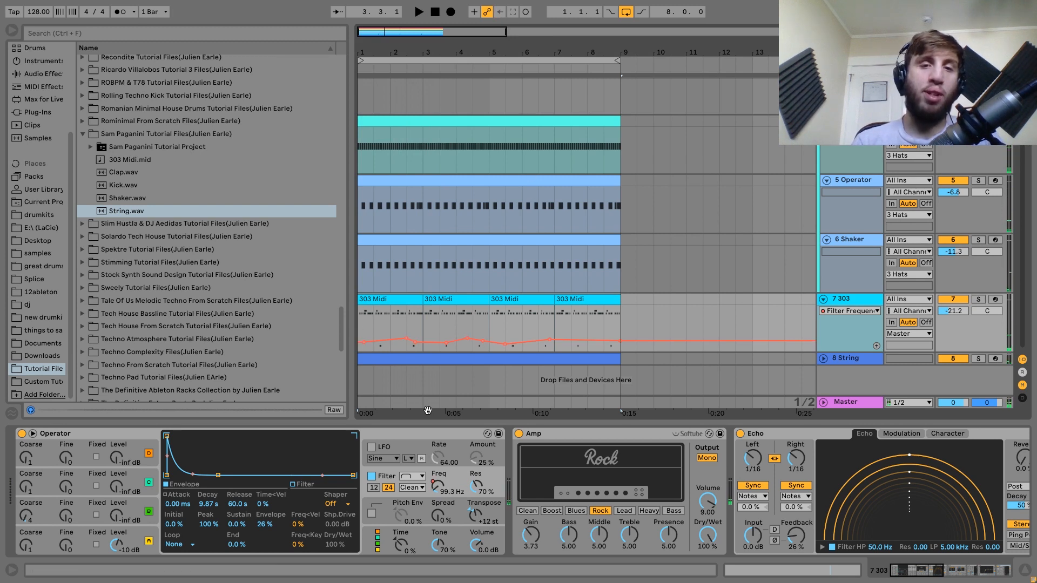
Play the 303 within the full mix, solo its track during playback, and audition the line alone.
{"action": "key", "text": "space"}
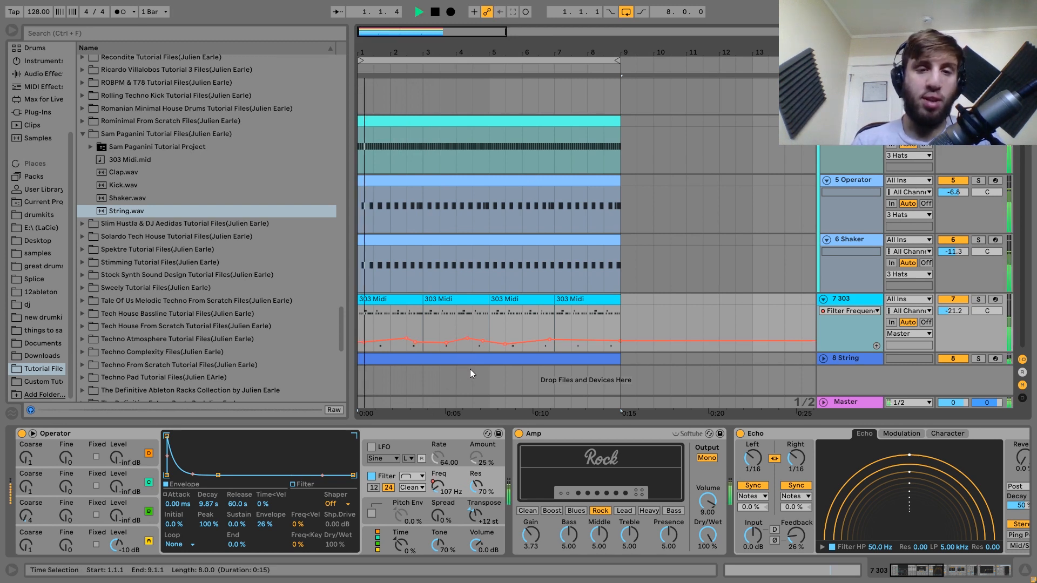
{"action": "left_click", "coordinate": [981, 297]}
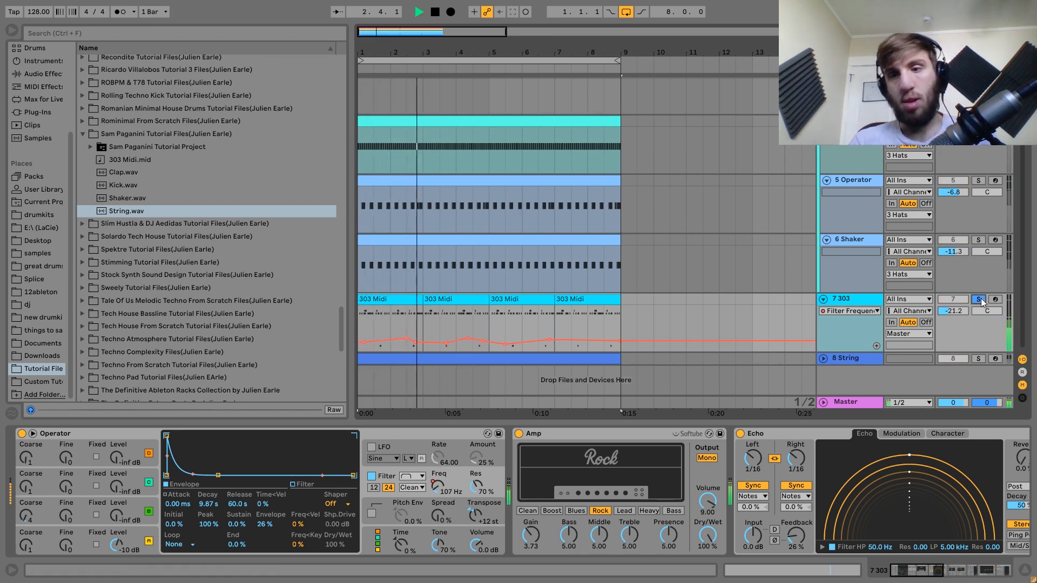
{"action": "key", "text": "space"}
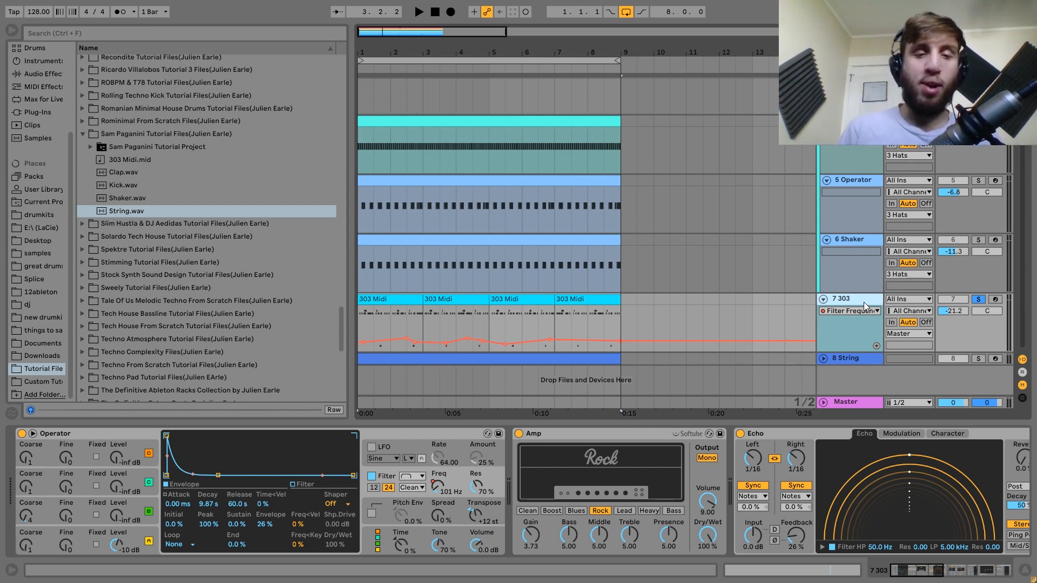
{"action": "key", "text": "space"}
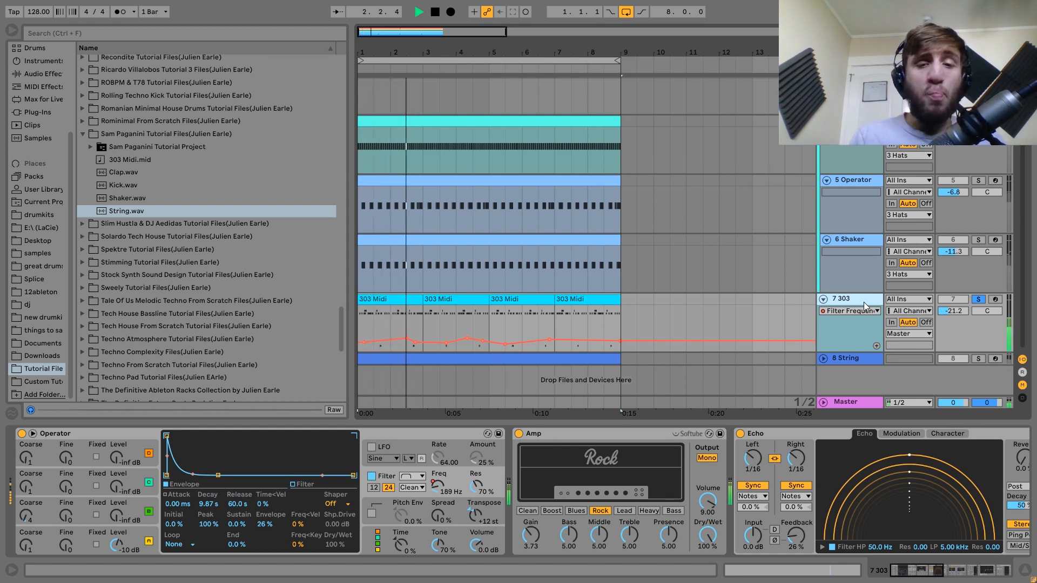
{"action": "key", "text": "space"}
Bypass the Amp on the 303 track, audition the line without it, and switch the Amp back on during playback.
{"action": "scroll", "coordinate": [513, 505], "scroll_direction": "down", "scroll_amount": 5}
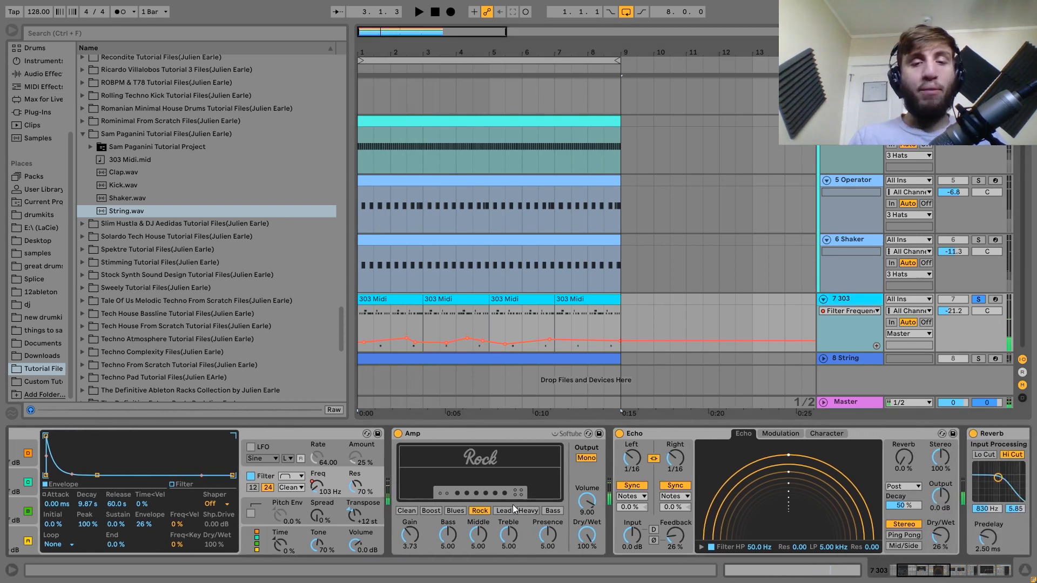
{"action": "left_click", "coordinate": [413, 430]}
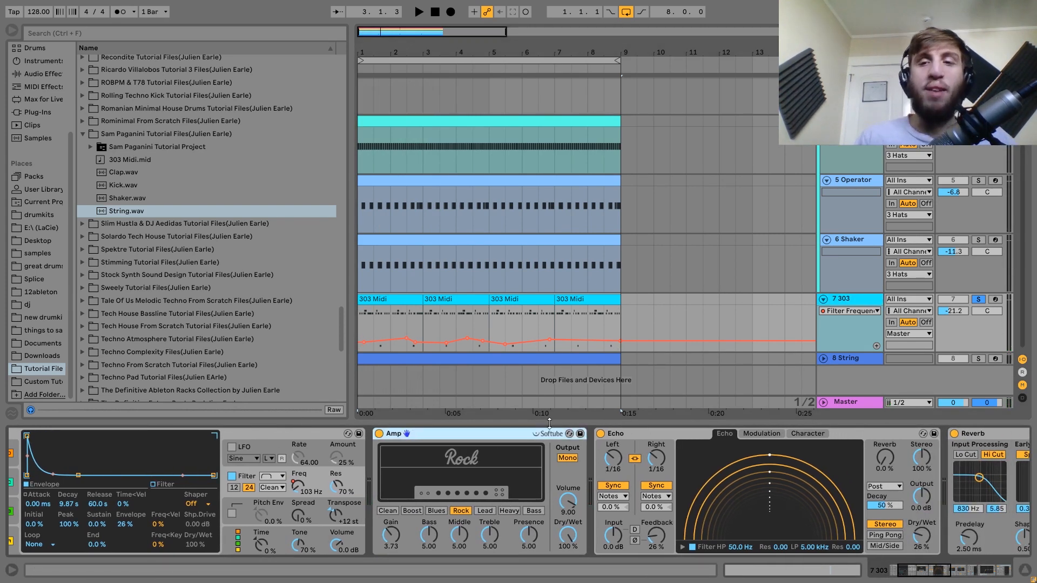
{"action": "left_click", "coordinate": [379, 435]}
{"action": "key", "text": "space"}
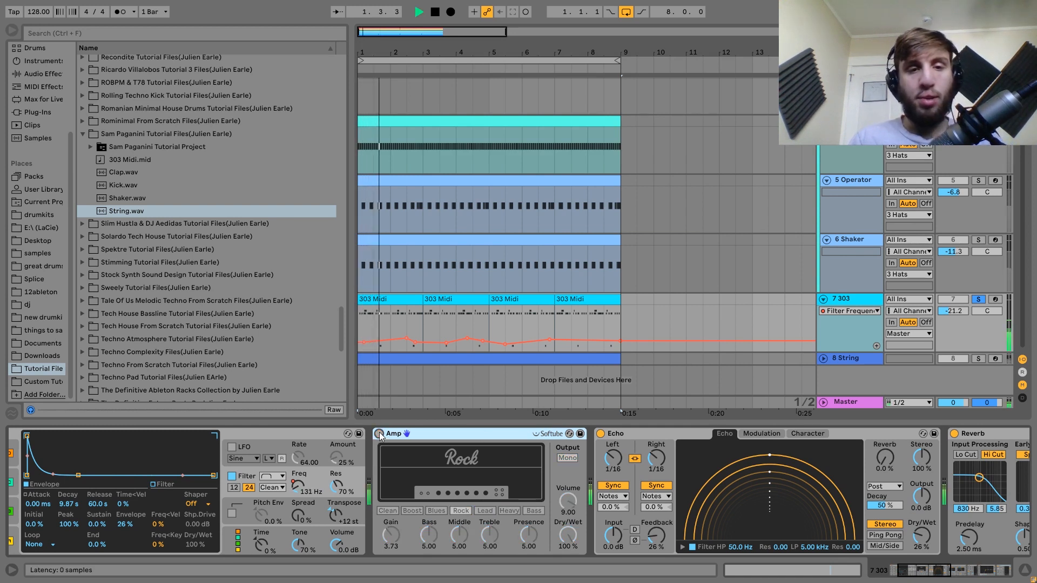
{"action": "left_click", "coordinate": [380, 434]}
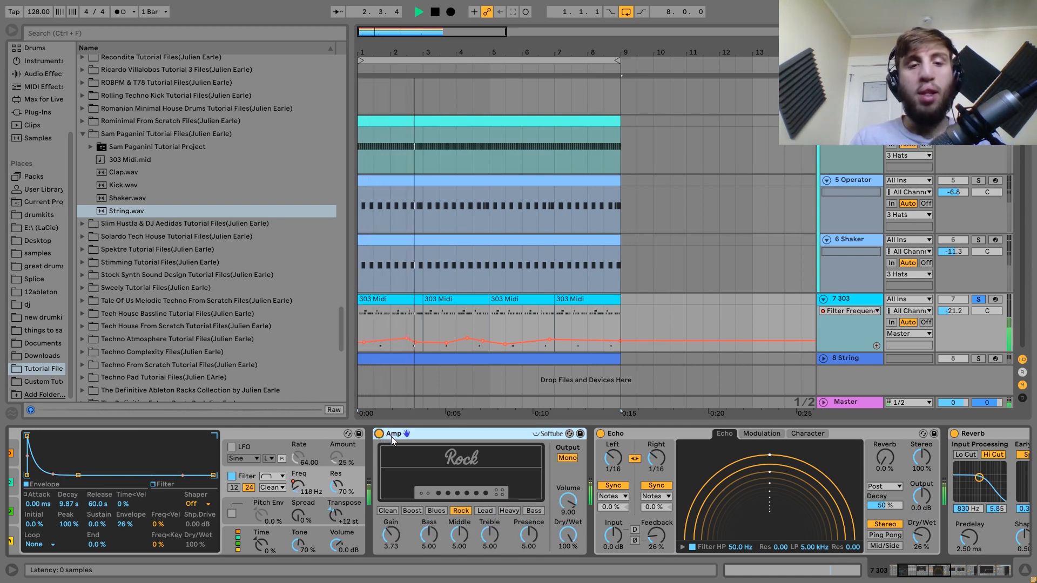
{"action": "key", "text": "space"}
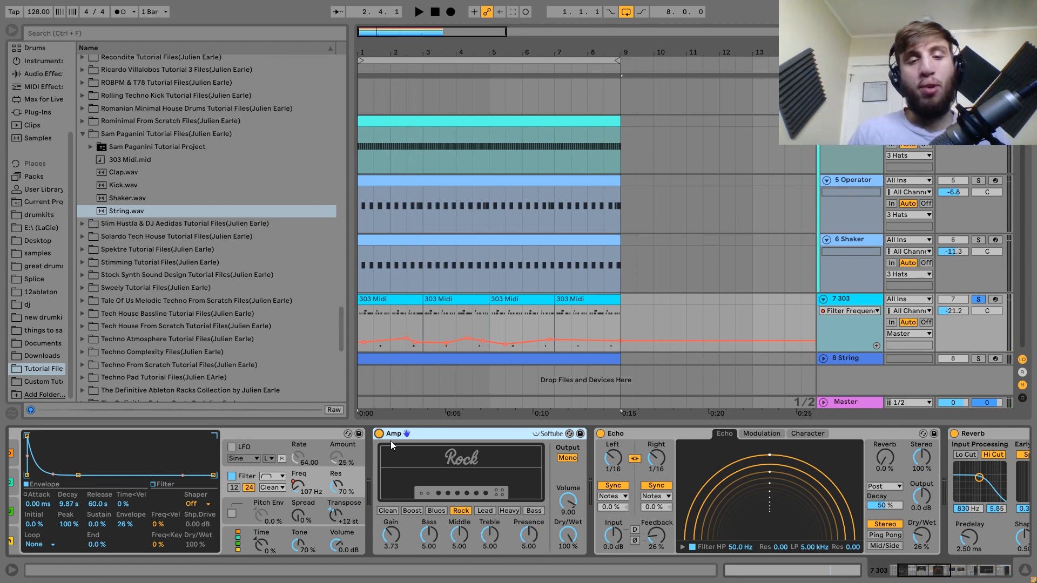
Repeat the Amp comparison on the 303 by playing the line with the Amp off, re-enabling it and replaying.
{"action": "left_click", "coordinate": [379, 434]}
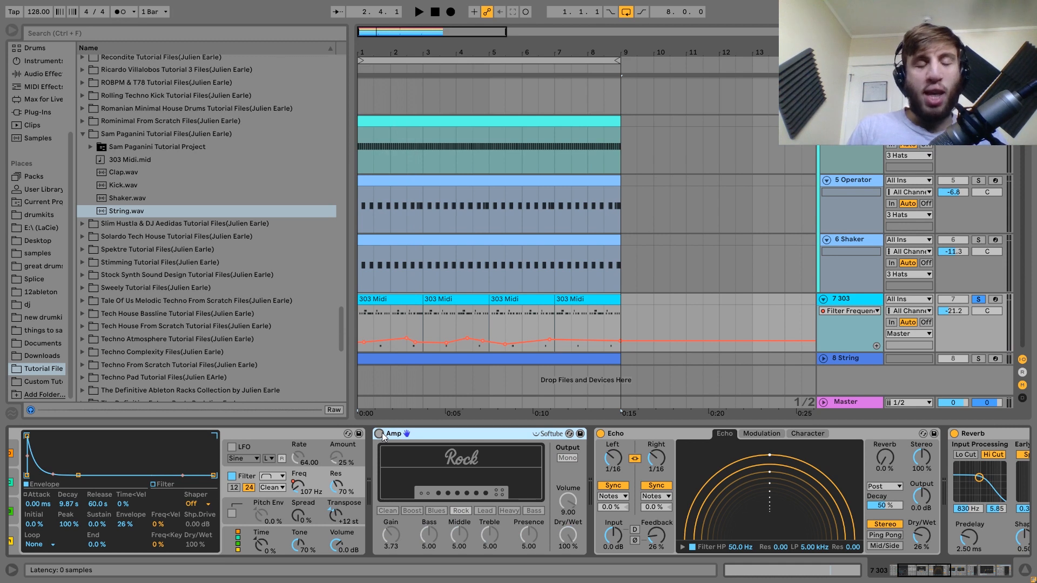
{"action": "key", "text": "space"}
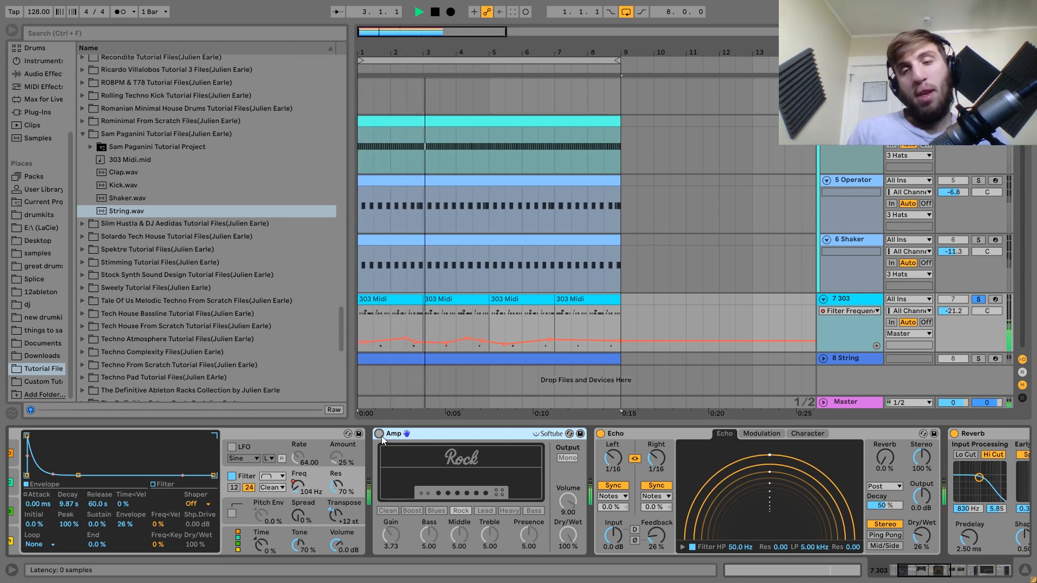
{"action": "key", "text": "space"}
{"action": "key", "text": "space"}
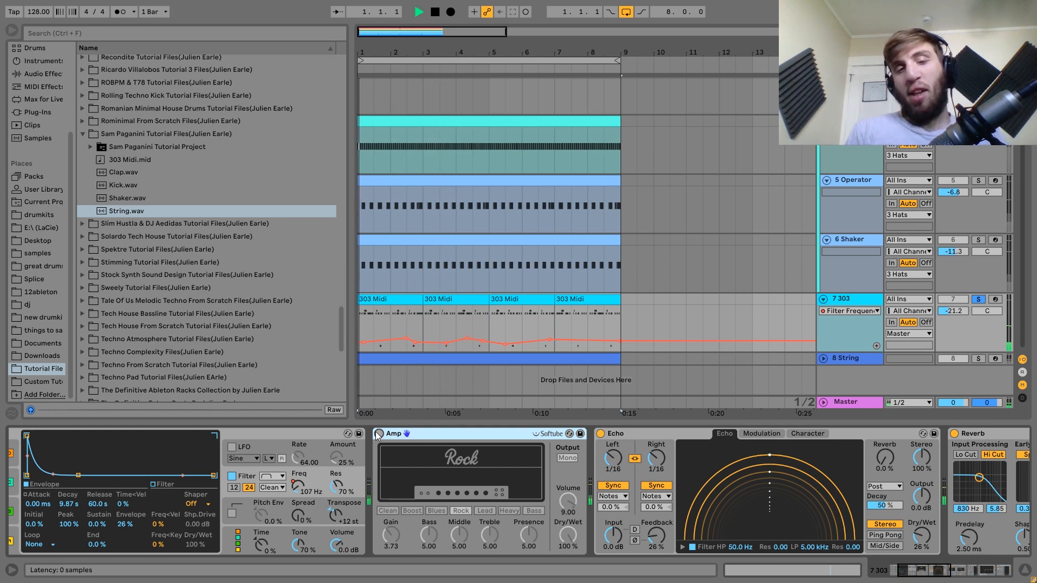
{"action": "left_click", "coordinate": [379, 434]}
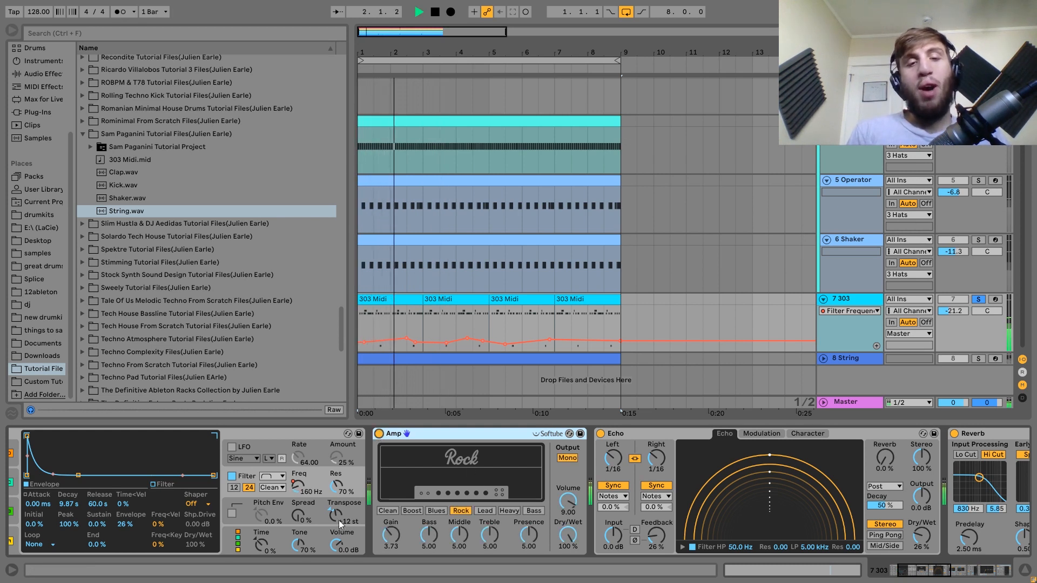
{"action": "key", "text": "space"}
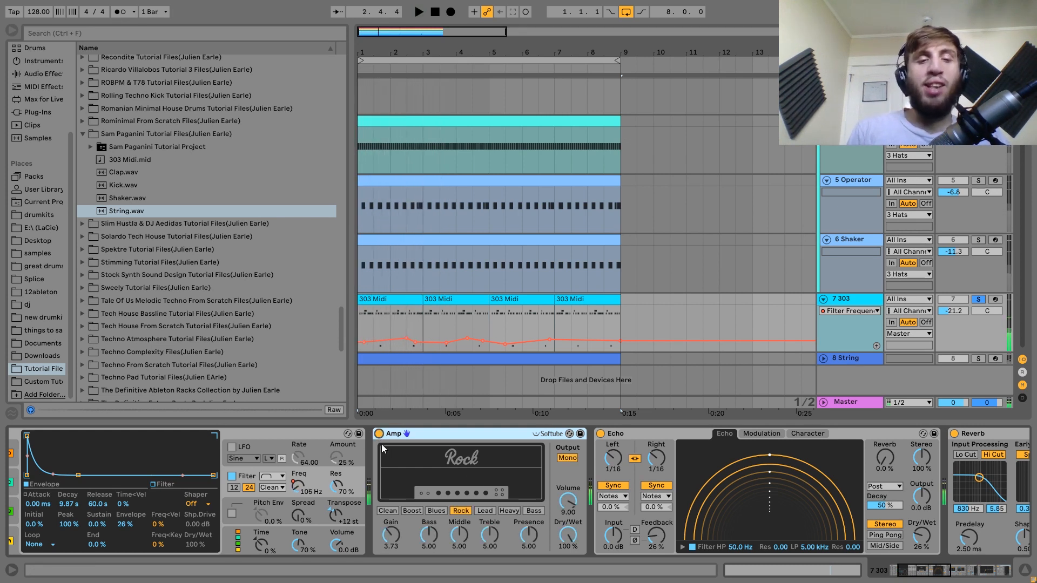
{"action": "key", "text": "space"}
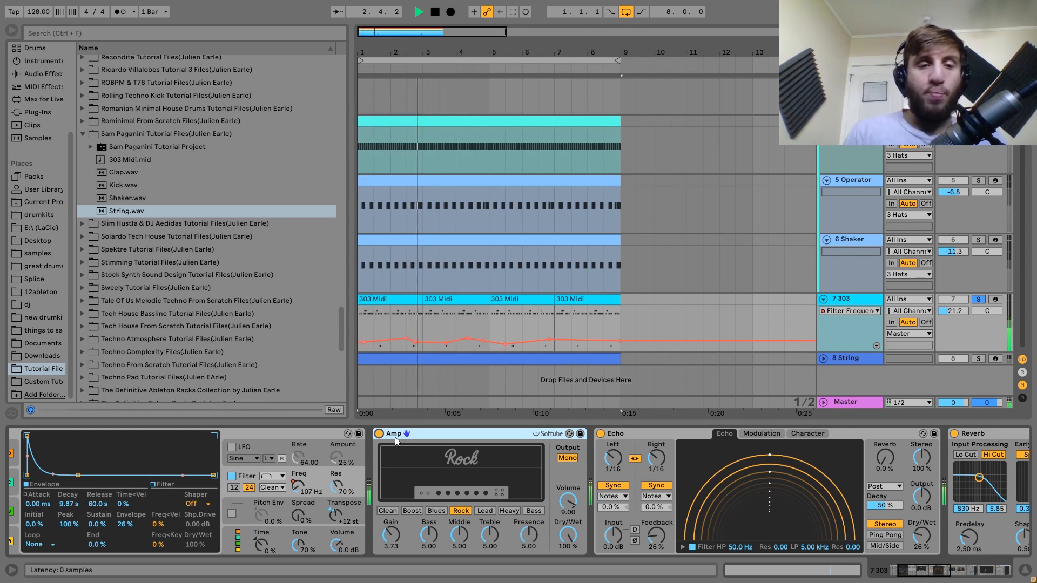
{"action": "key", "text": "space"}
Try the Square D waveform on the 303 Operator's oscillator A, undo it back to Saw D and replay the line.
{"action": "scroll", "coordinate": [206, 428], "scroll_direction": "up", "scroll_amount": 3}
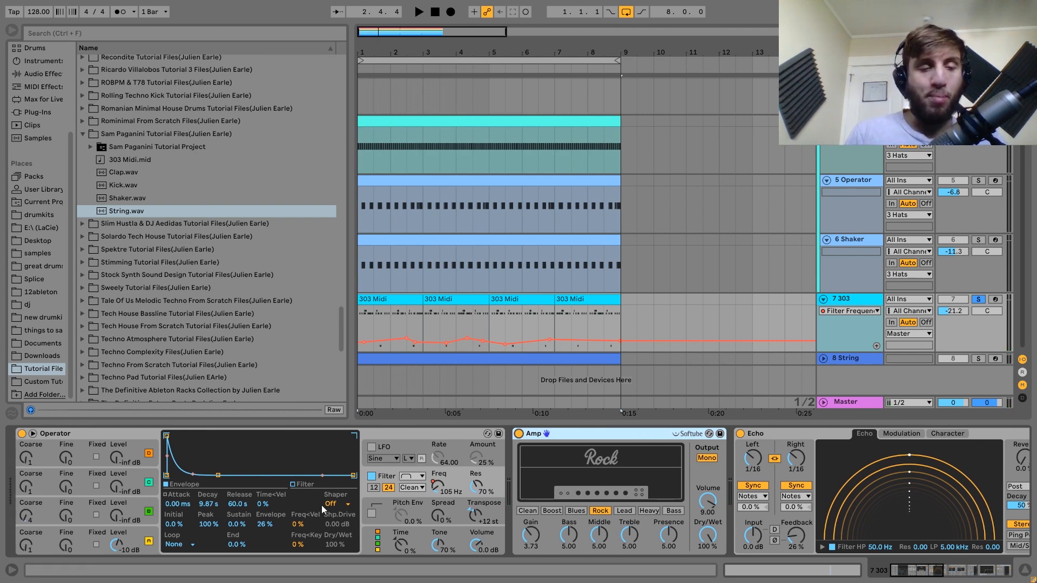
{"action": "left_click", "coordinate": [144, 537]}
{"action": "left_click", "coordinate": [307, 504]}
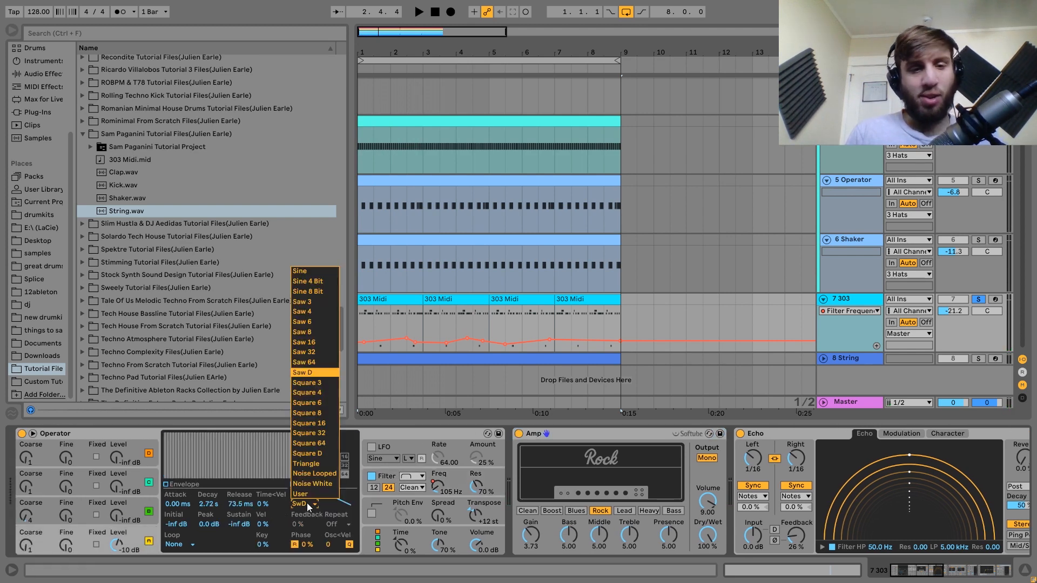
{"action": "left_click", "coordinate": [309, 460]}
{"action": "key", "text": "space"}
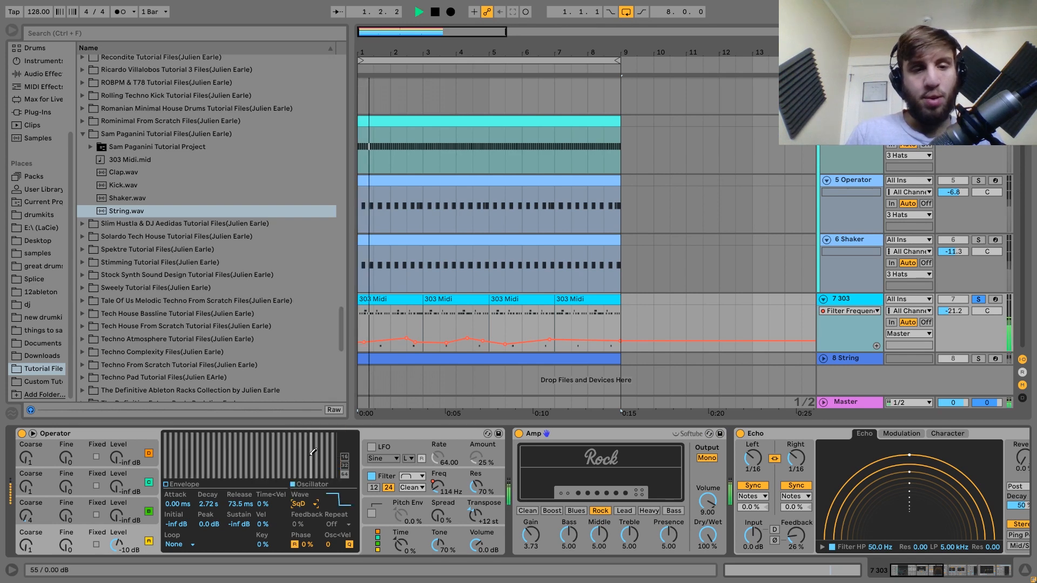
{"action": "key", "text": "space"}
{"action": "key", "text": "ctrl+z"}
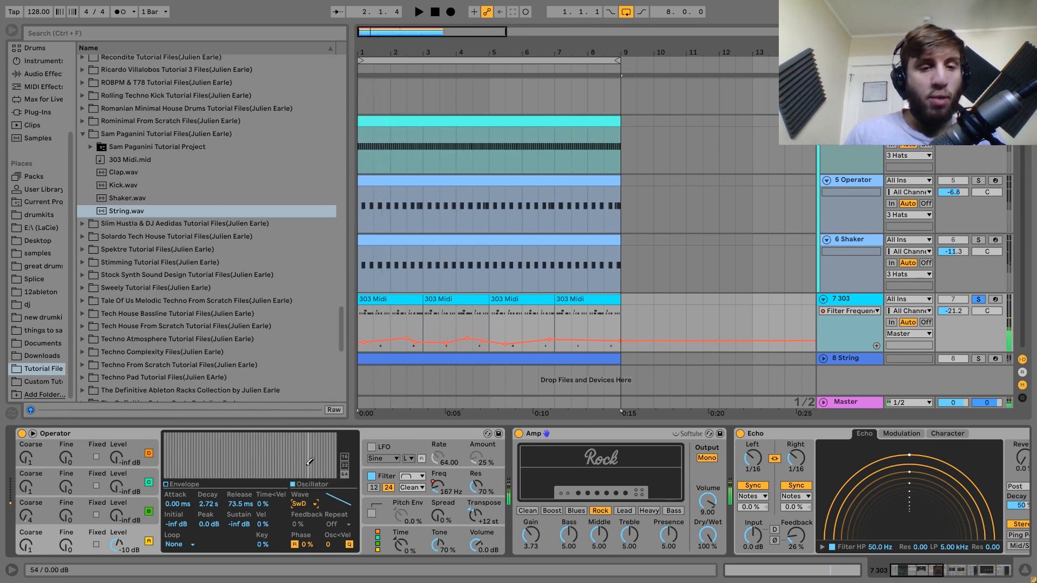
{"action": "key", "text": "space"}
{"action": "scroll", "coordinate": [310, 462], "scroll_direction": "right", "scroll_amount": 3}
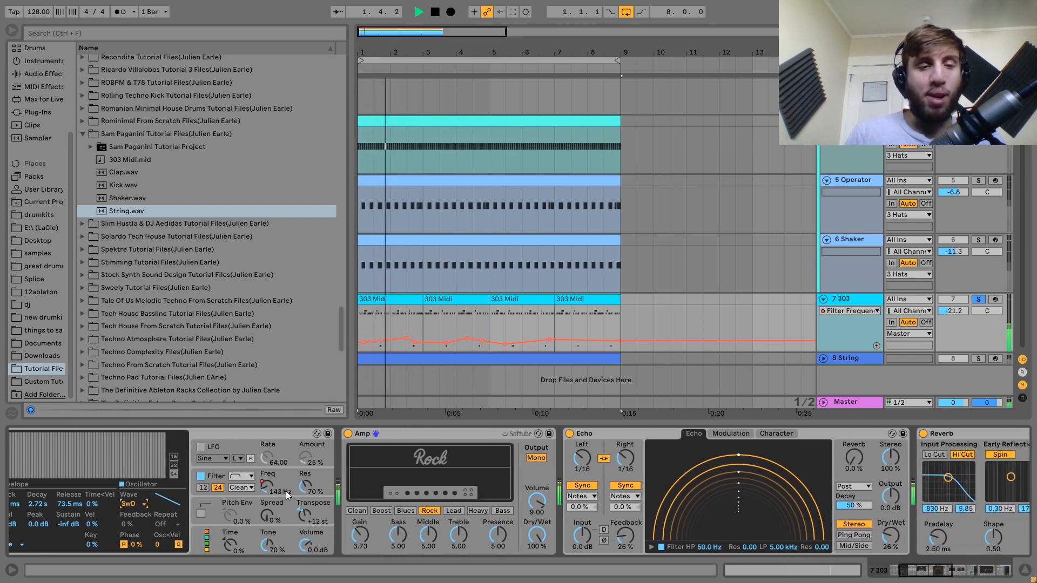
{"action": "key", "text": "space"}
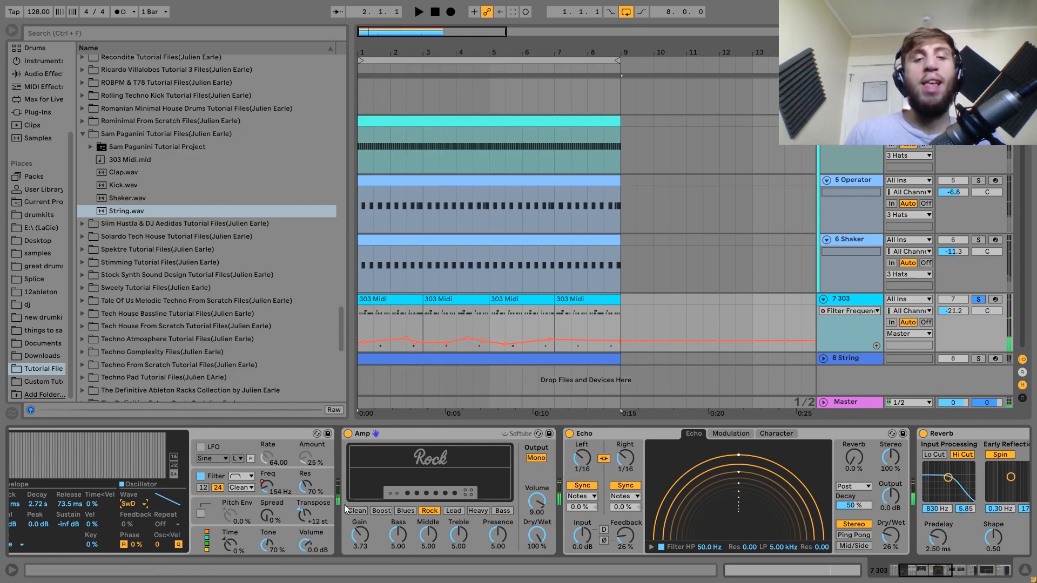
Select the 303's Amp with its Rock model and audition the line through it.
{"action": "left_click", "coordinate": [390, 435]}
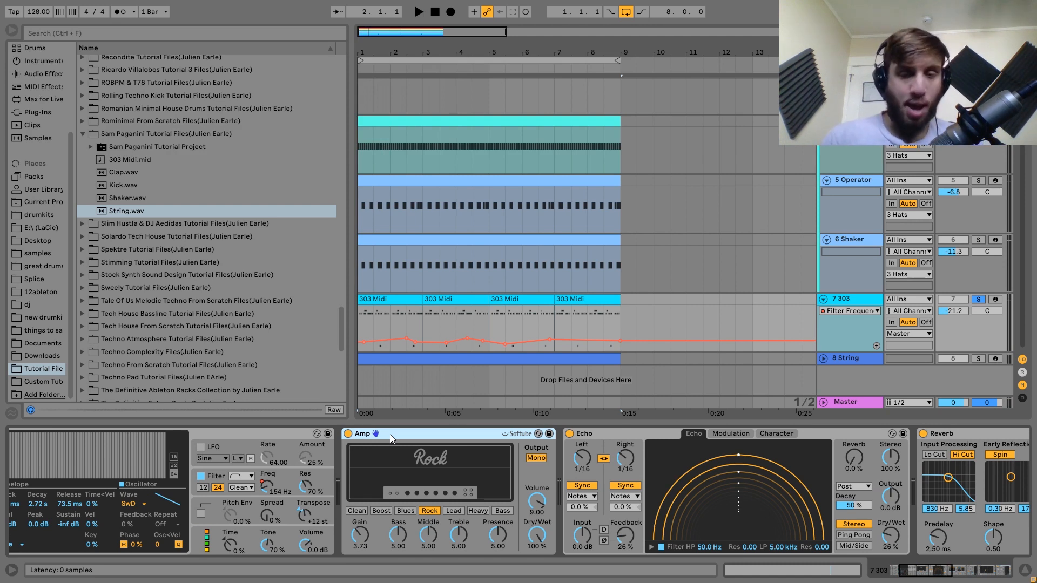
{"action": "key", "text": "space"}
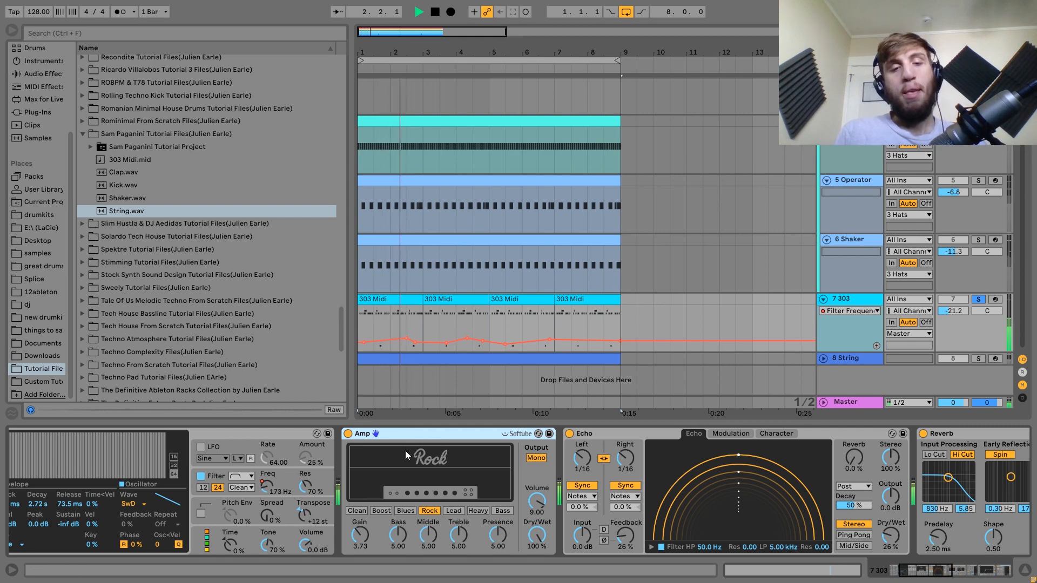
{"action": "key", "text": "space"}
Display the Echo and Reverb settings in the 303's effect chain and audition the line through them.
{"action": "scroll", "coordinate": [404, 453], "scroll_direction": "right", "scroll_amount": 10}
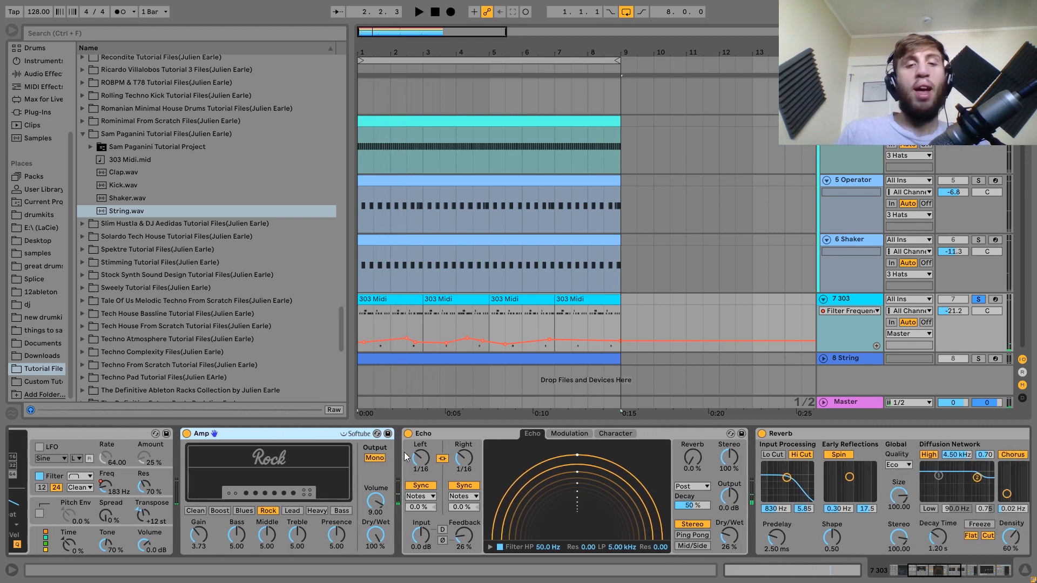
{"action": "scroll", "coordinate": [393, 451], "scroll_direction": "right", "scroll_amount": 3}
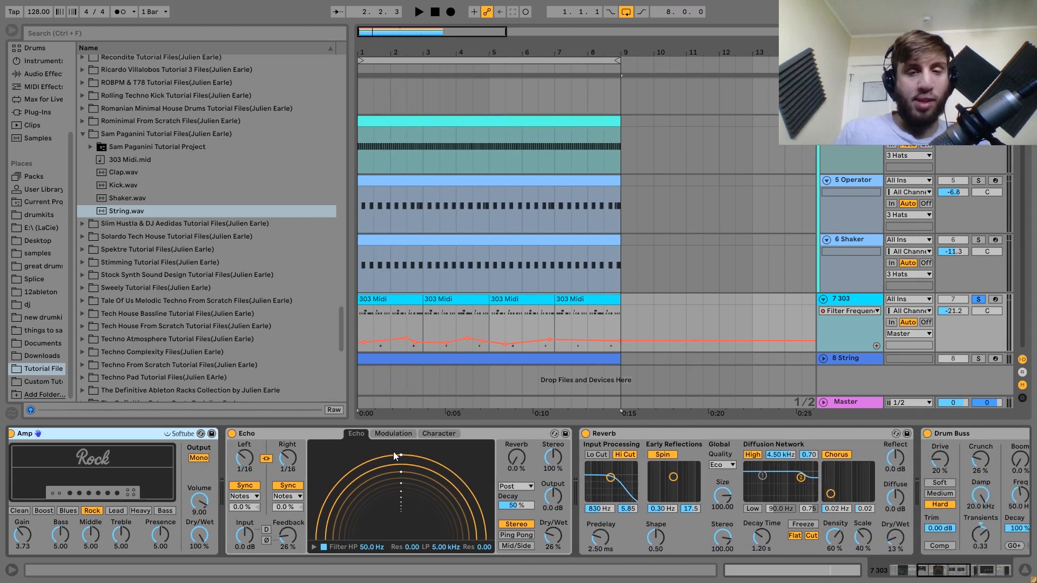
{"action": "key", "text": "space"}
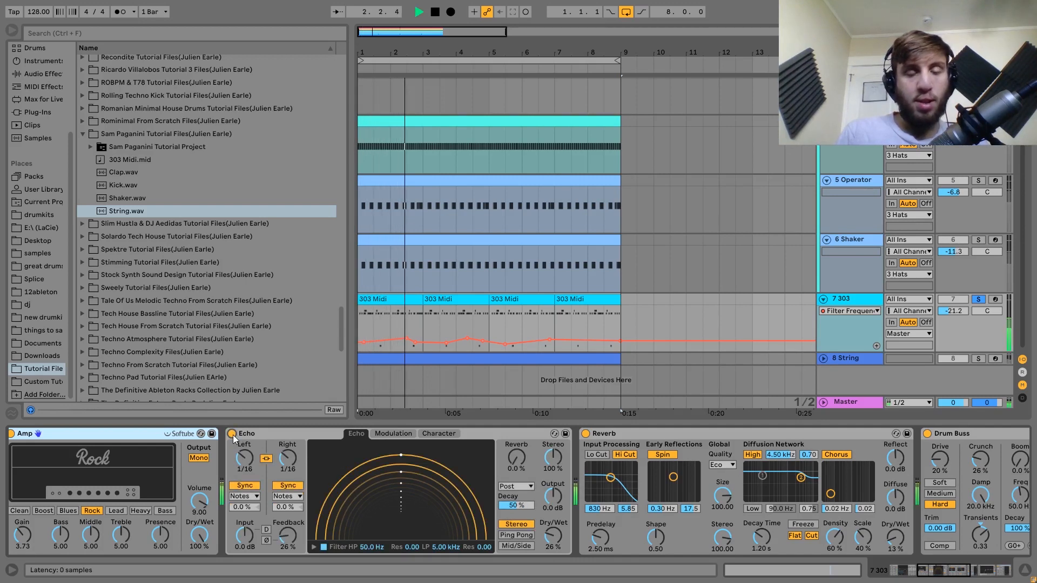
{"action": "key", "text": "space"}
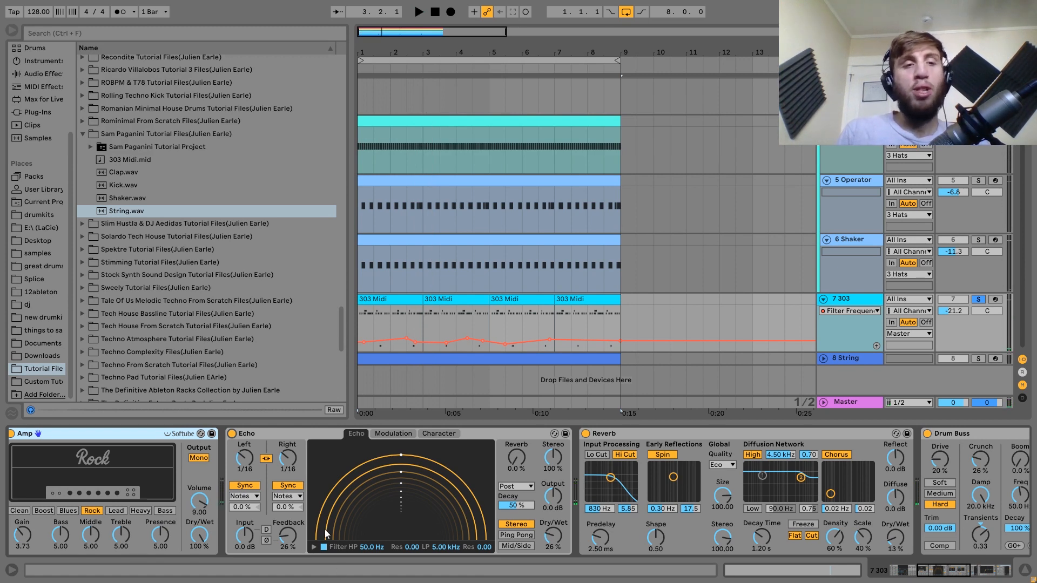
{"action": "key", "text": "space"}
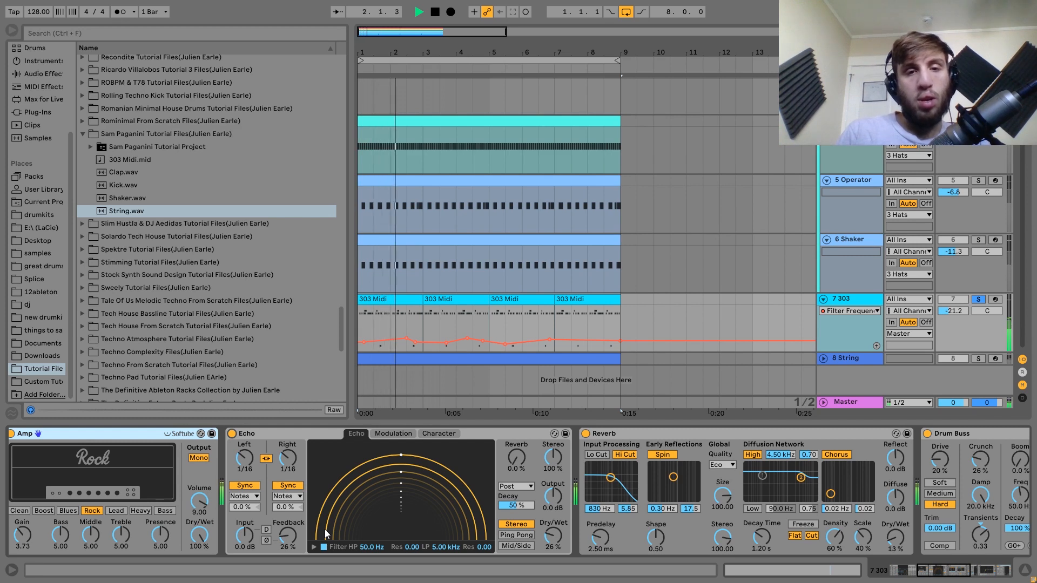
Replay the 303 line in short passes to audition the Echo in its effect chain.
{"action": "key", "text": "space"}
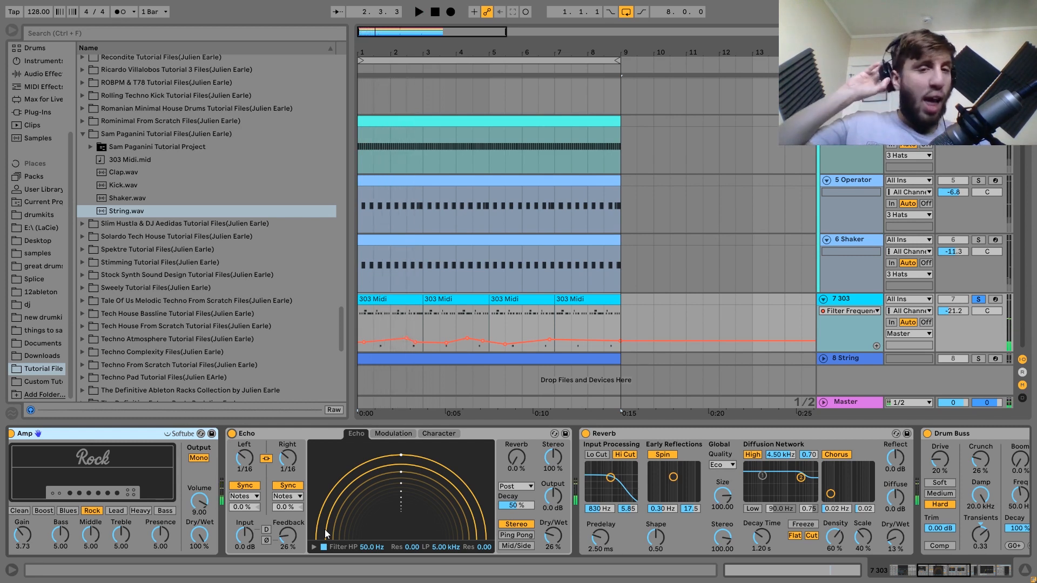
{"action": "key", "text": "space"}
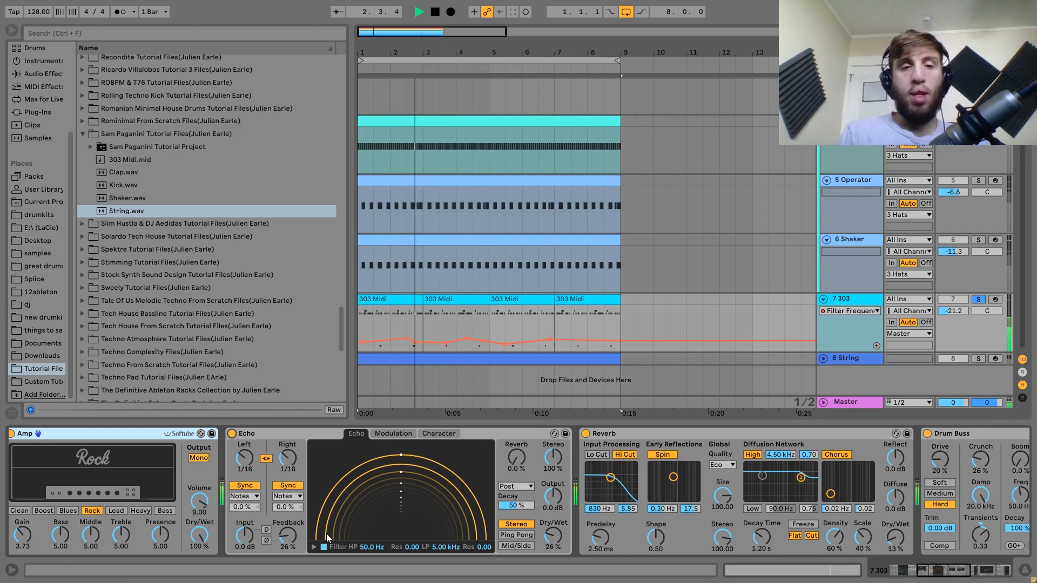
{"action": "key", "text": "space"}
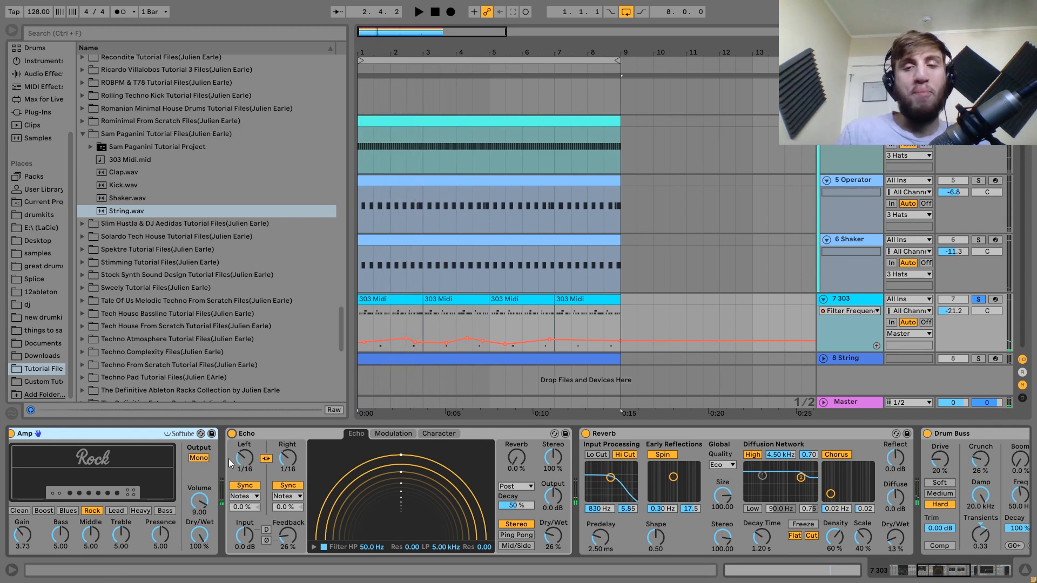
{"action": "key", "text": "space"}
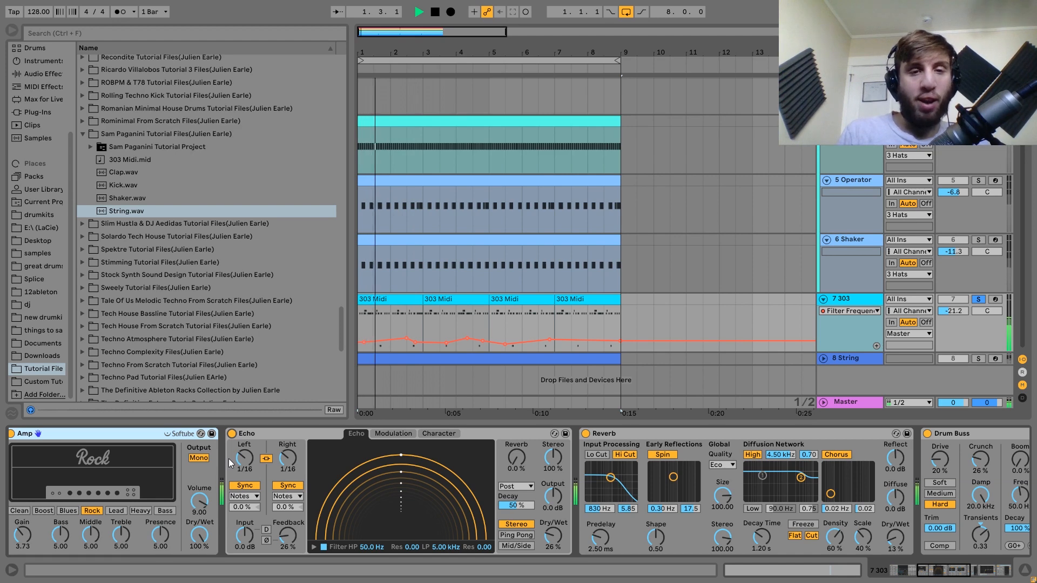
Compare the 303 line with the Reverb bypassed and re-enabled, leaving the Reverb switched on.
{"action": "scroll", "coordinate": [229, 459], "scroll_direction": "right", "scroll_amount": 5}
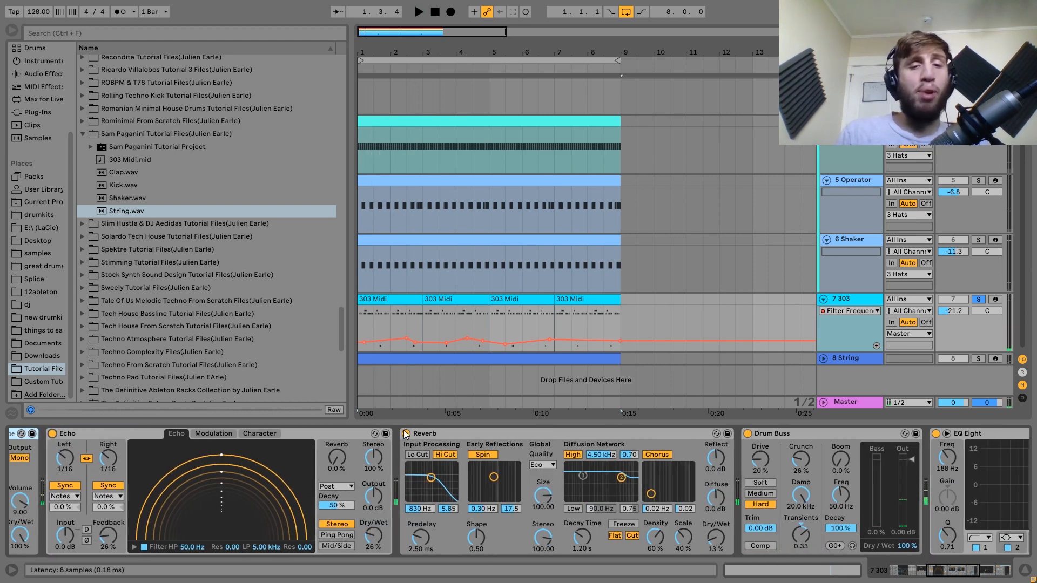
{"action": "left_click", "coordinate": [406, 434]}
{"action": "key", "text": "space"}
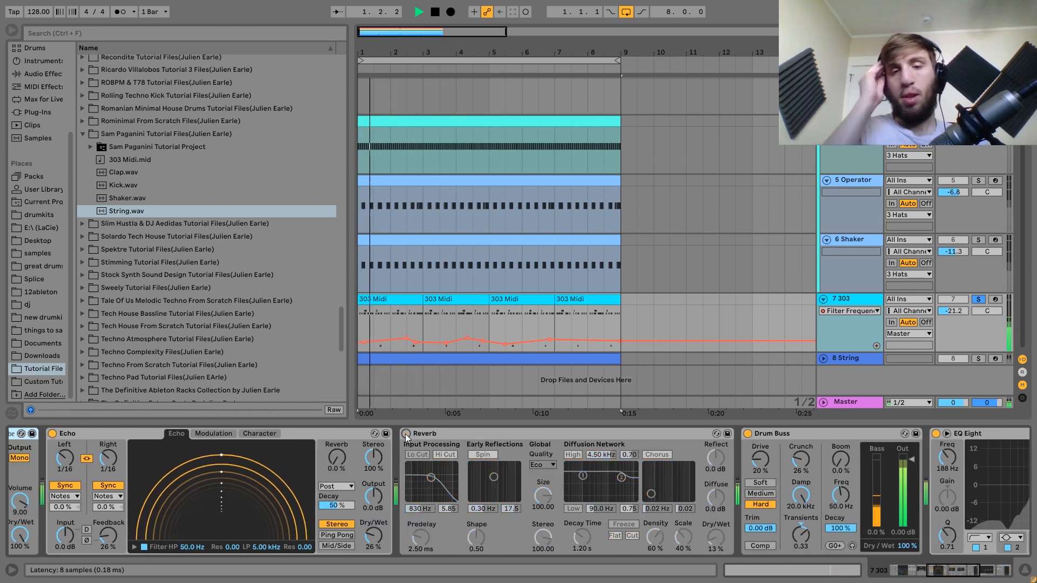
{"action": "left_click", "coordinate": [406, 434]}
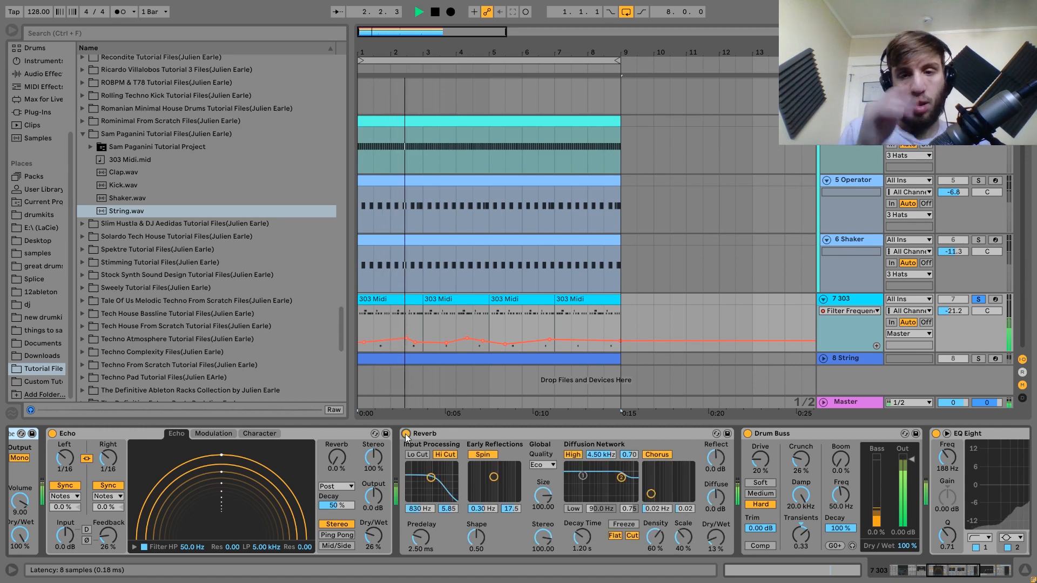
{"action": "key", "text": "space"}
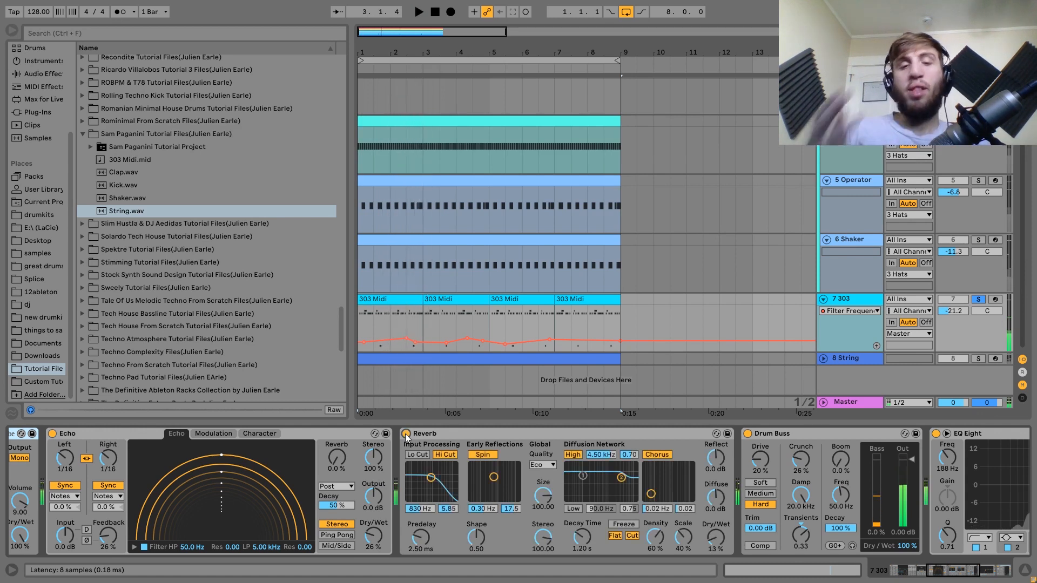
{"action": "left_click", "coordinate": [406, 434]}
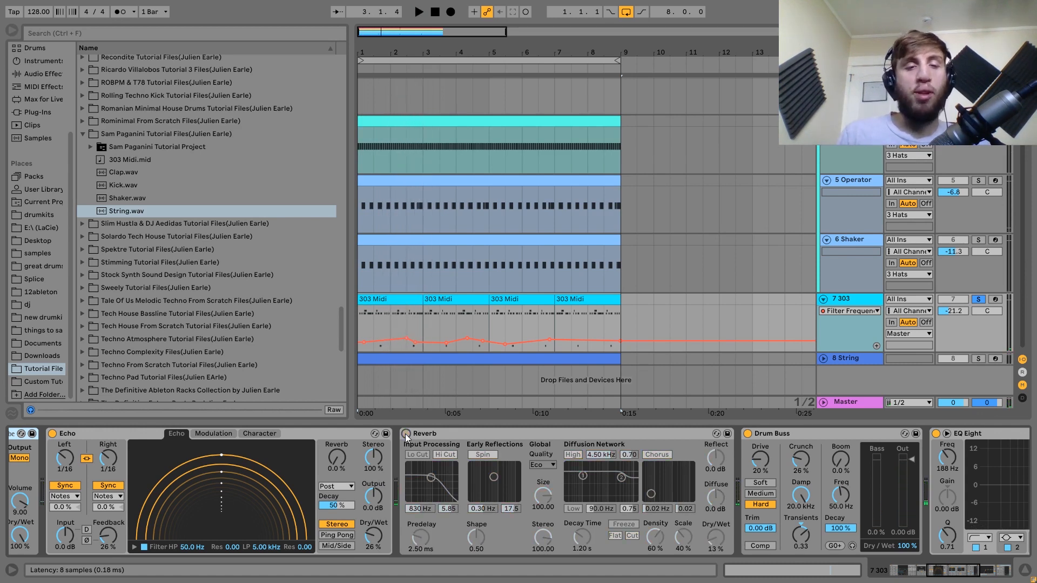
{"action": "left_click", "coordinate": [406, 434]}
{"action": "key", "text": "space"}
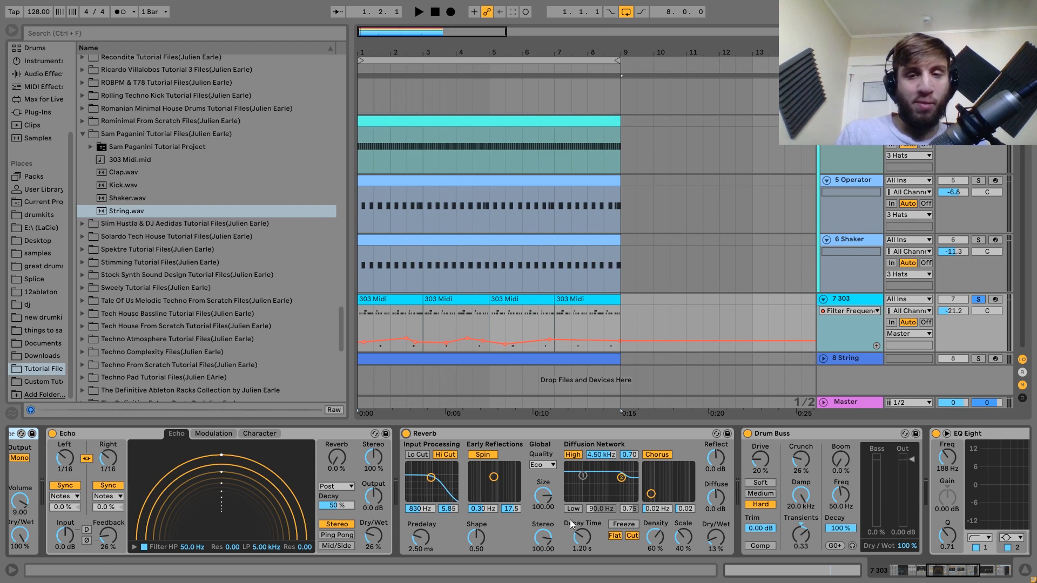
Compare the 303 line with the Drum Buss bypassed and re-enabled, and replay it with the Drum Buss on.
{"action": "scroll", "coordinate": [569, 519], "scroll_direction": "down", "scroll_amount": 5}
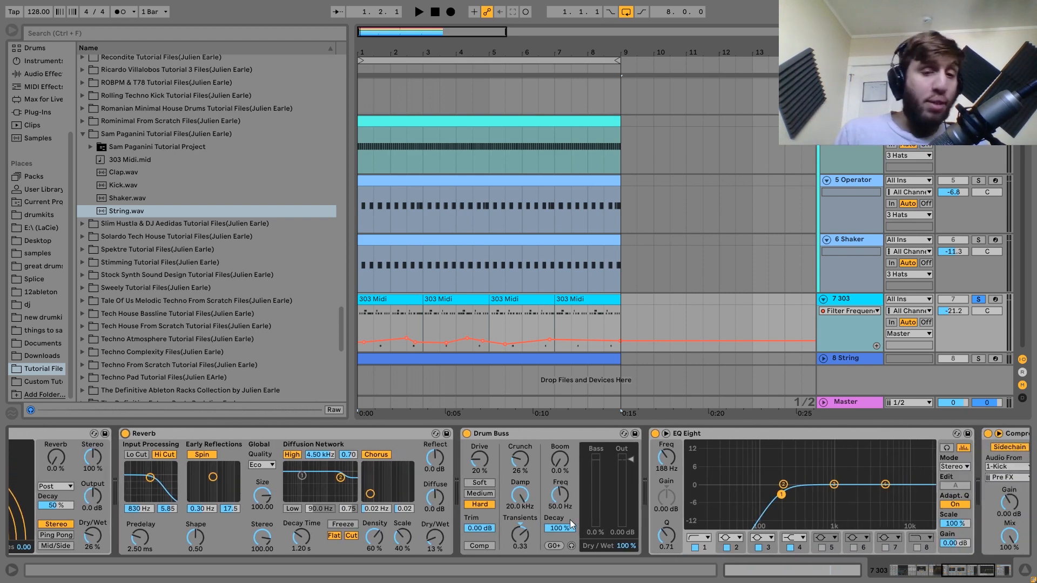
{"action": "scroll", "coordinate": [630, 489], "scroll_direction": "down", "scroll_amount": 2}
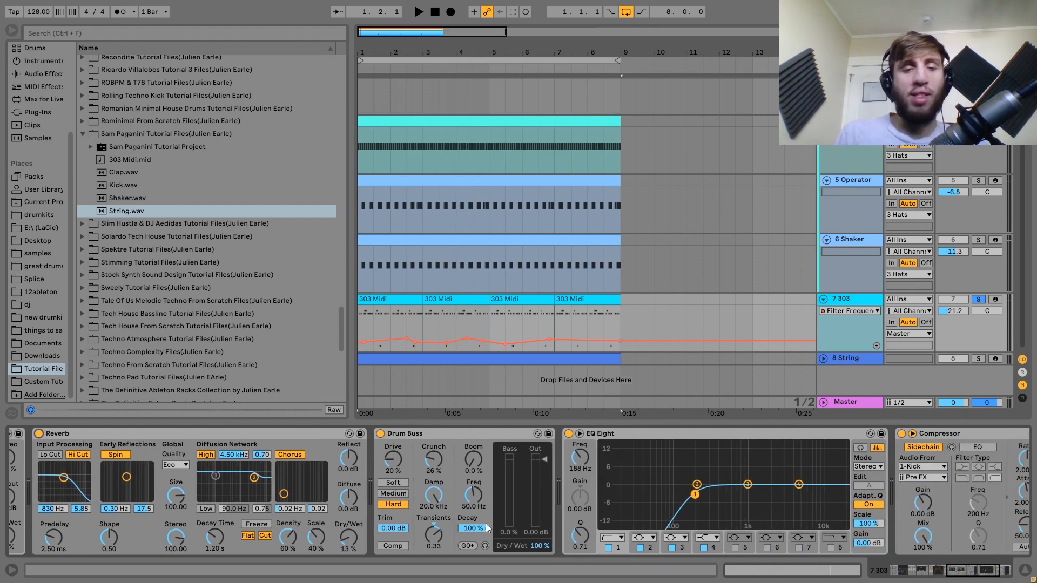
{"action": "left_click", "coordinate": [381, 434]}
{"action": "key", "text": "space"}
{"action": "left_click", "coordinate": [380, 434]}
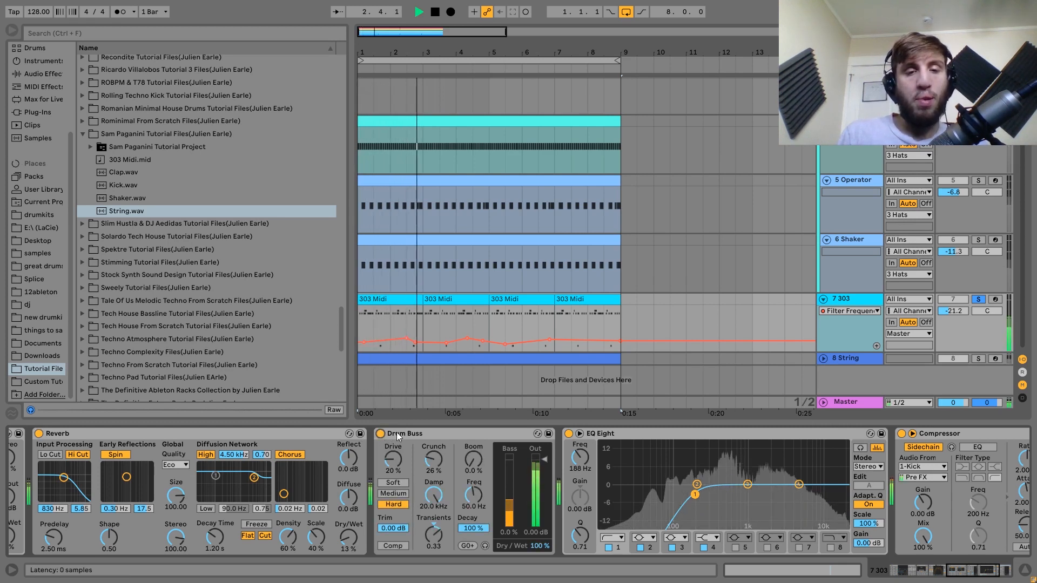
{"action": "key", "text": "space"}
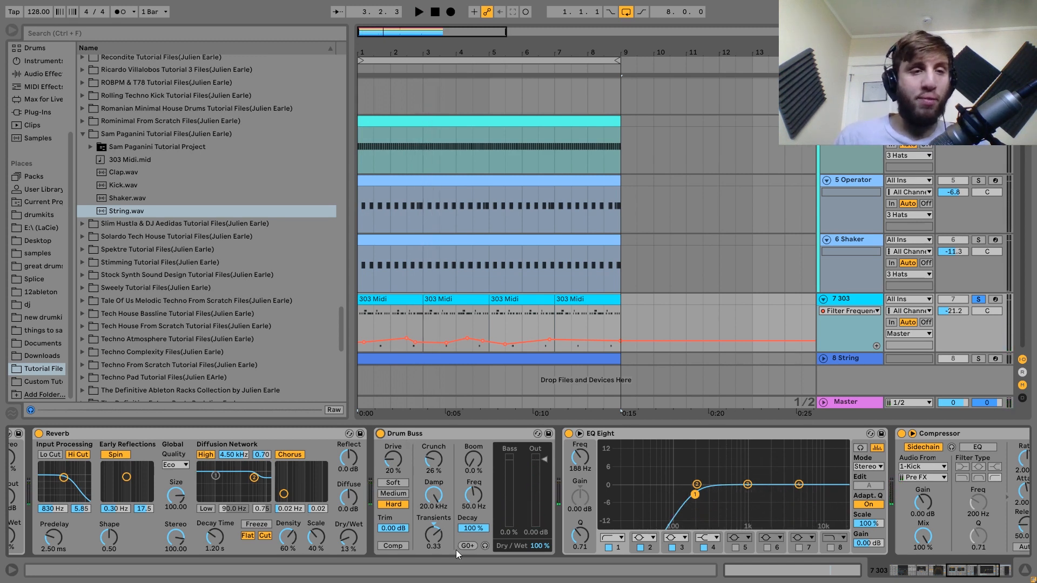
{"action": "key", "text": "space"}
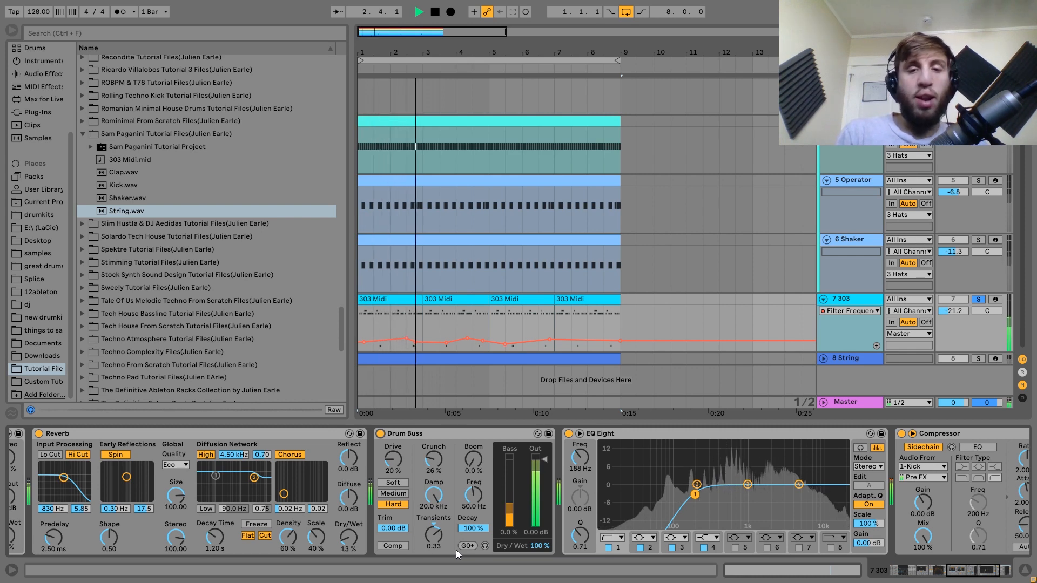
{"action": "key", "text": "space"}
Audition the 303 line through the EQ Eight low cut and the kick-sidechained Compressor at the end of its chain.
{"action": "scroll", "coordinate": [456, 550], "scroll_direction": "right", "scroll_amount": 5}
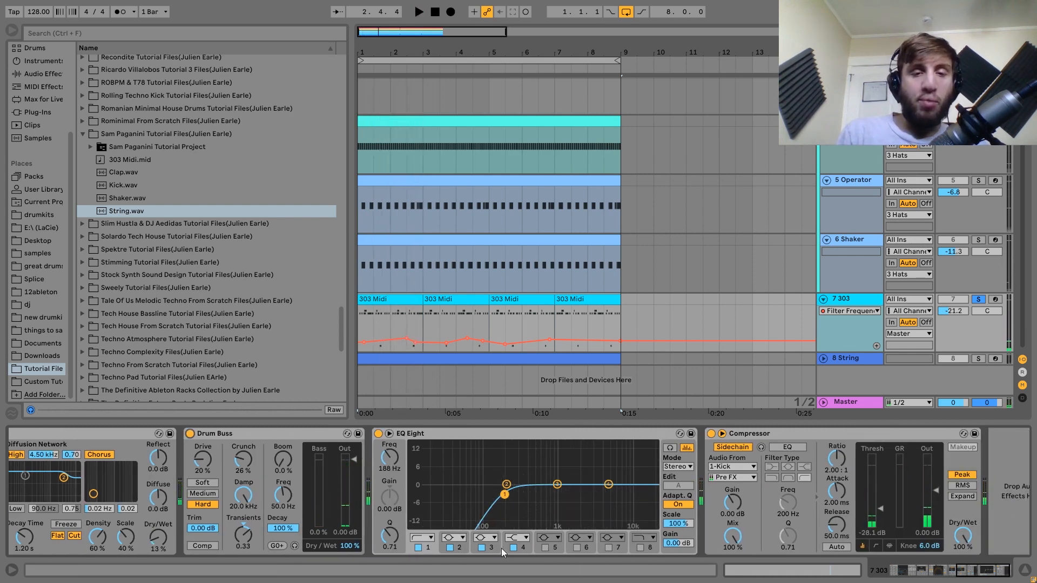
{"action": "key", "text": "space"}
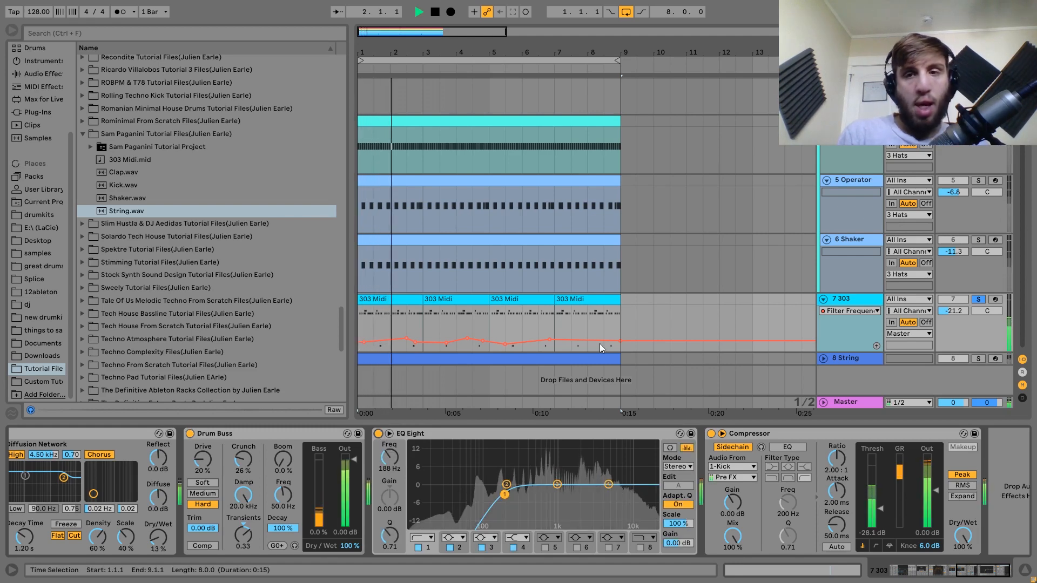
{"action": "scroll", "coordinate": [600, 343], "scroll_direction": "up", "scroll_amount": 4}
{"action": "key", "text": "space"}
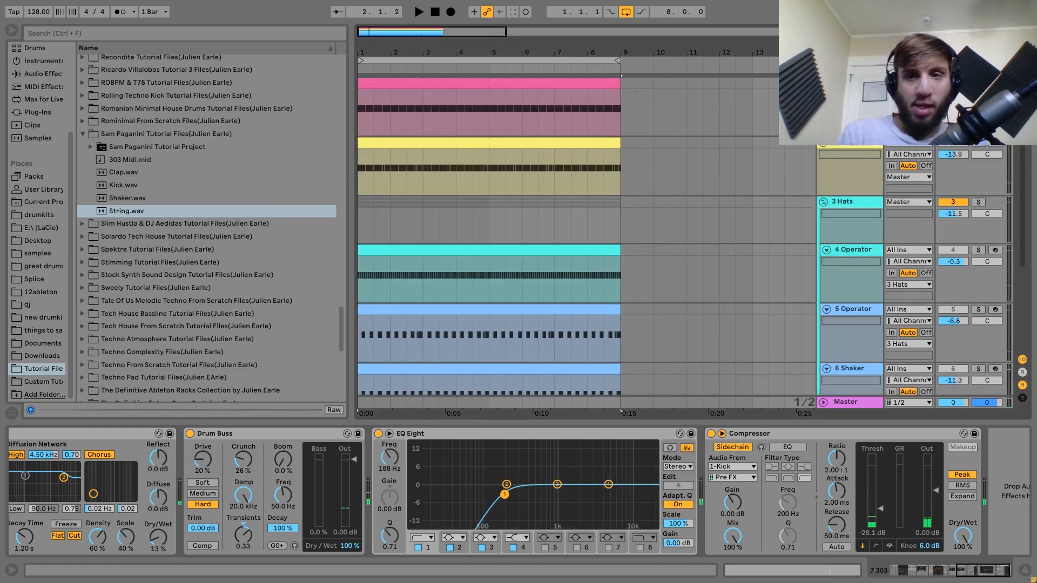
{"action": "key", "text": "space"}
{"action": "scroll", "coordinate": [914, 157], "scroll_direction": "down", "scroll_amount": 4}
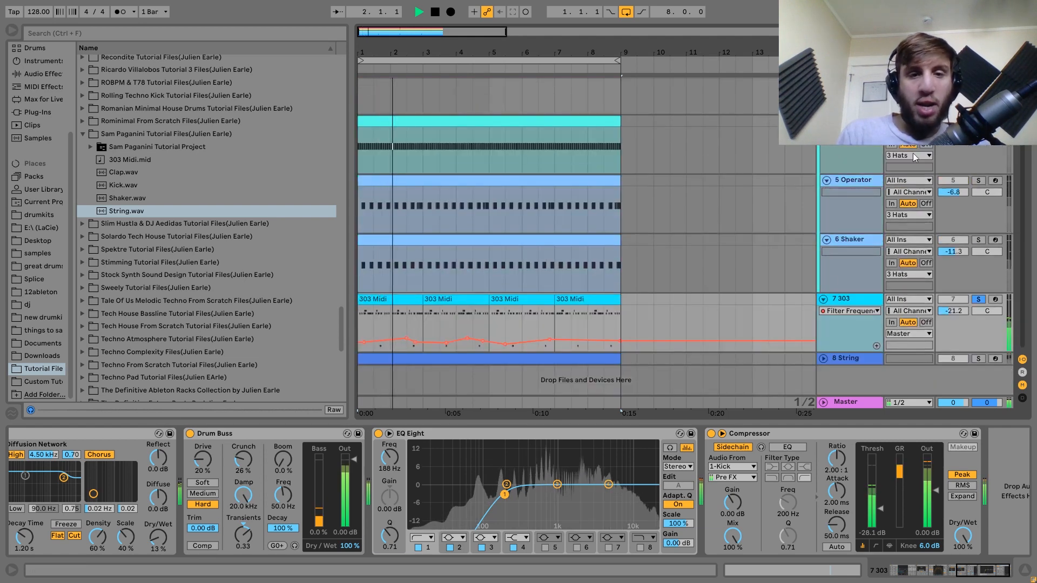
{"action": "scroll", "coordinate": [977, 300], "scroll_direction": "up", "scroll_amount": 4}
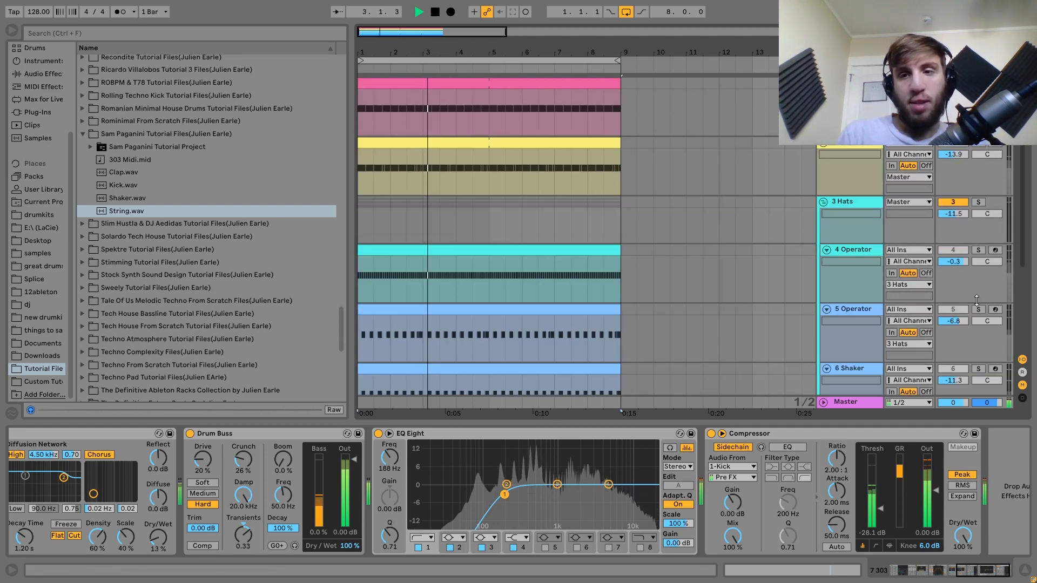
{"action": "key", "text": "space"}
{"action": "scroll", "coordinate": [976, 299], "scroll_direction": "down", "scroll_amount": 4}
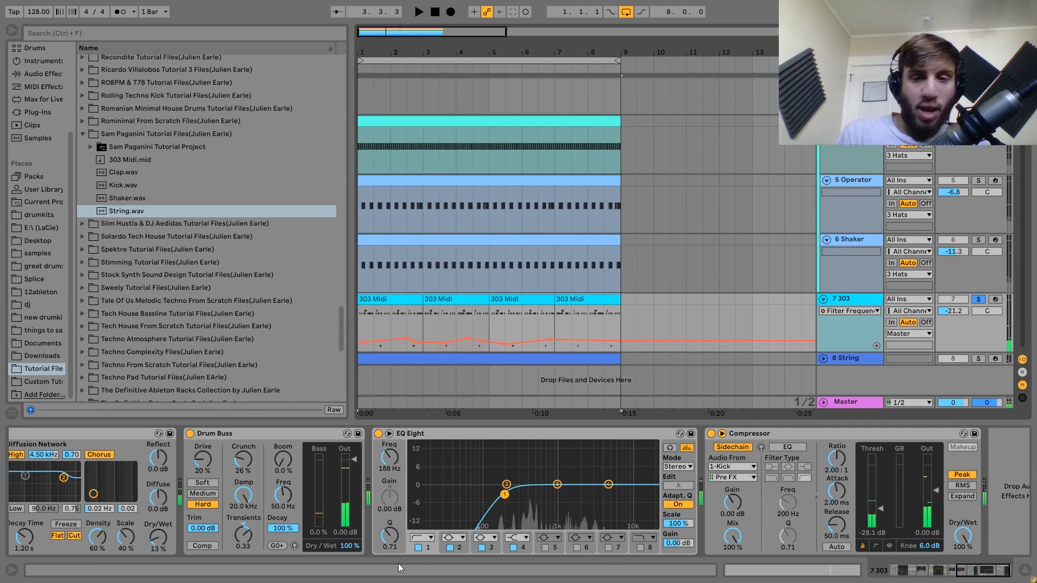
{"action": "scroll", "coordinate": [543, 468], "scroll_direction": "down", "scroll_amount": 2}
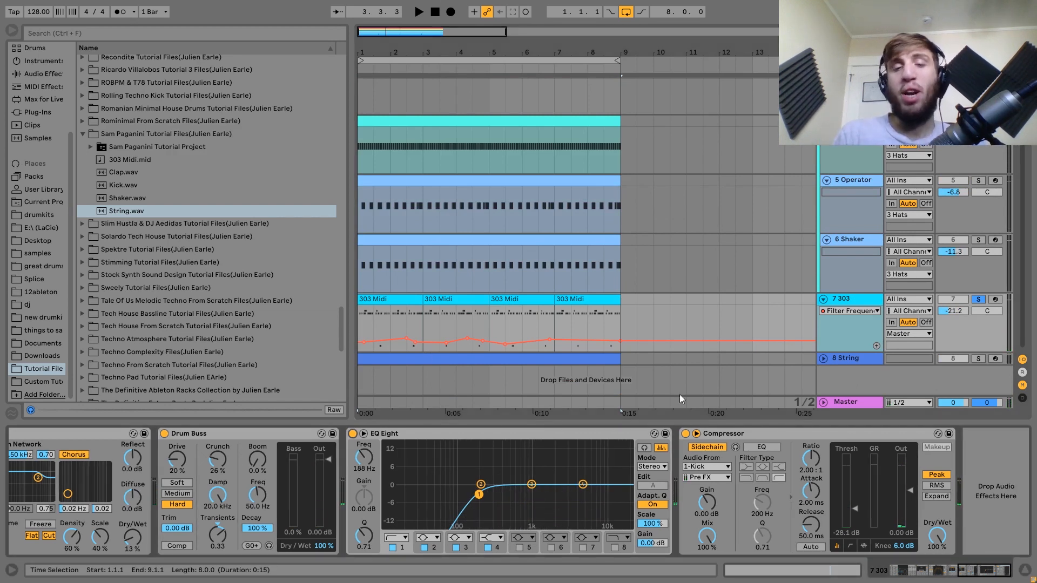
Select the 303's Compressor, check the kick track's effect chain, and return to the 303 track's devices.
{"action": "left_click", "coordinate": [739, 433]}
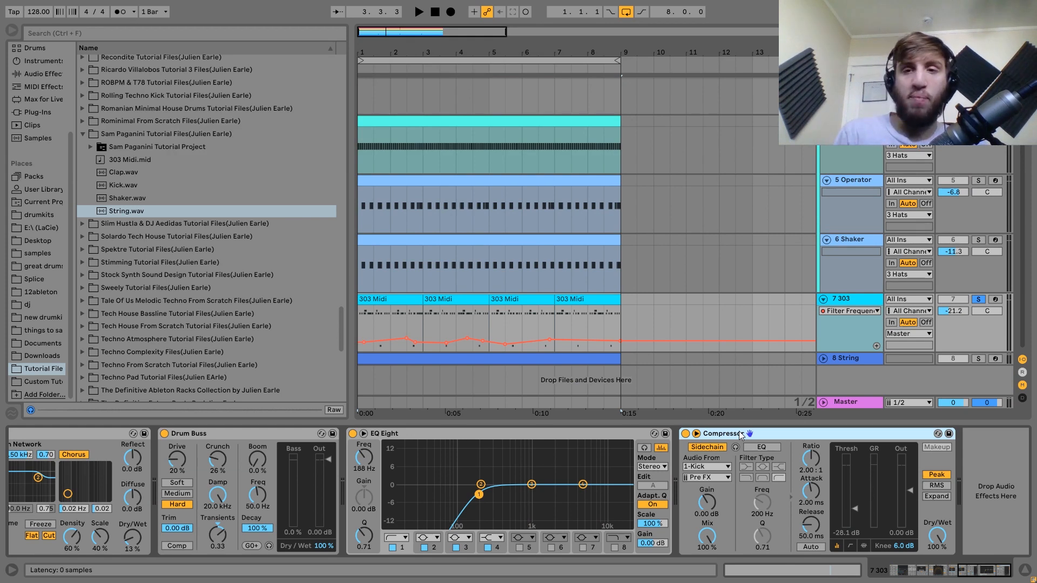
{"action": "scroll", "coordinate": [776, 147], "scroll_direction": "up", "scroll_amount": 4}
{"action": "left_click", "coordinate": [850, 84]}
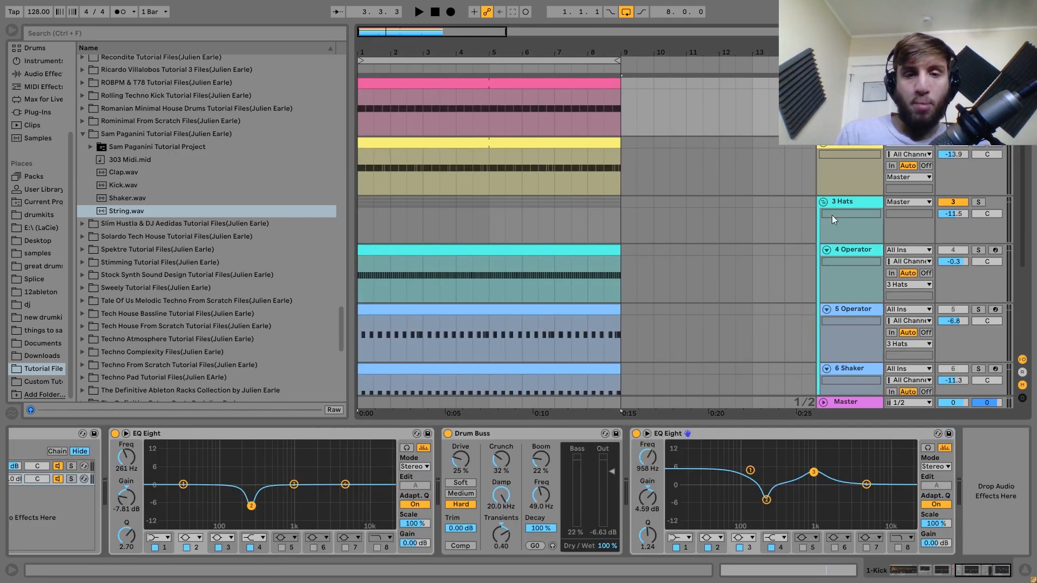
{"action": "scroll", "coordinate": [731, 334], "scroll_direction": "down", "scroll_amount": 4}
{"action": "left_click", "coordinate": [851, 299]}
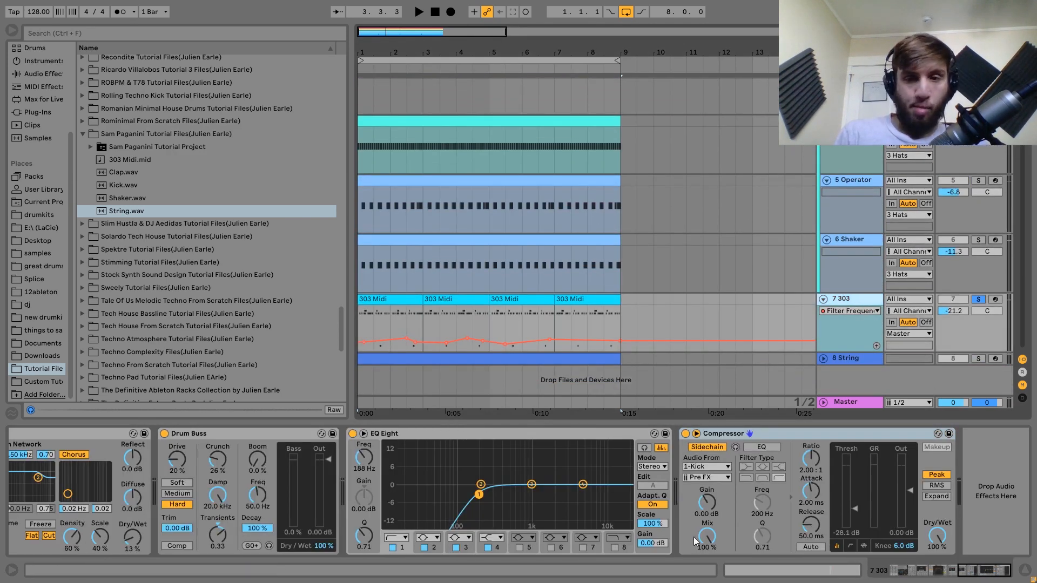
Try Post FX as the tap point of the Compressor's 1-Kick sidechain during playback, and set it back to Pre FX.
{"action": "left_click", "coordinate": [705, 477]}
{"action": "left_click", "coordinate": [705, 478]}
{"action": "left_click", "coordinate": [705, 477]}
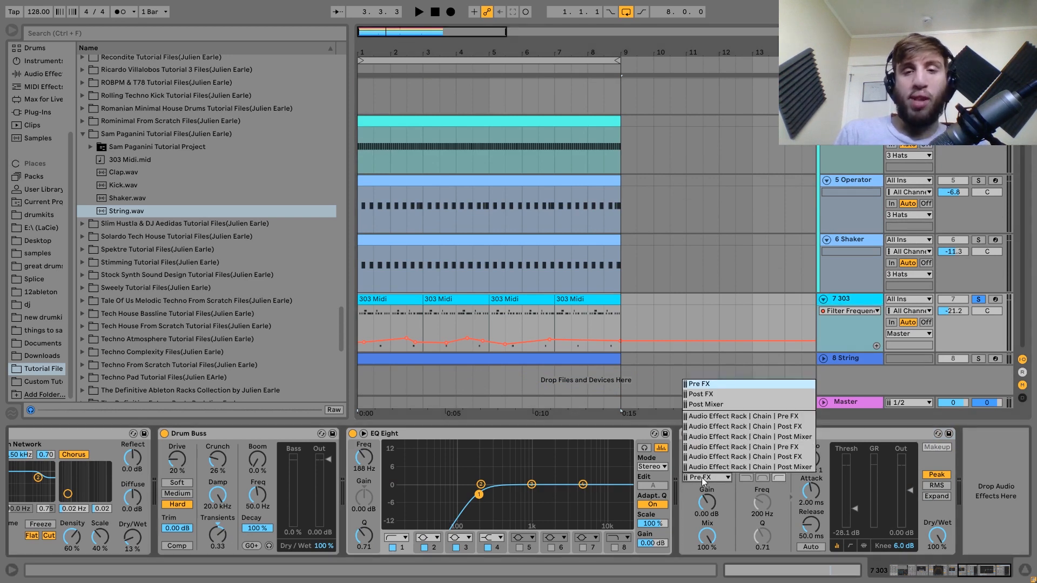
{"action": "left_click", "coordinate": [708, 393]}
{"action": "key", "text": "space"}
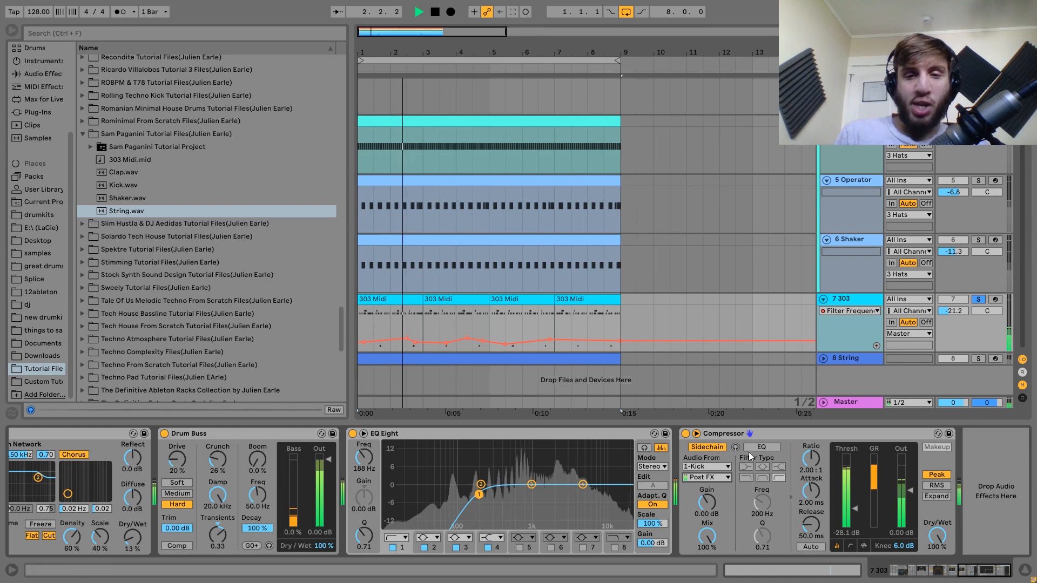
{"action": "left_click", "coordinate": [717, 477]}
{"action": "left_click", "coordinate": [723, 383]}
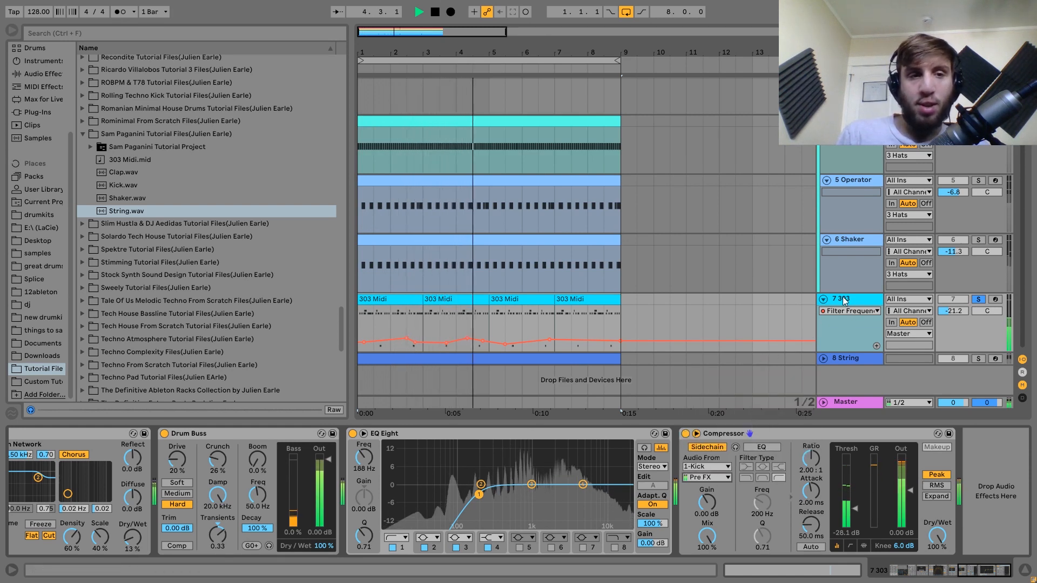
{"action": "key", "text": "space"}
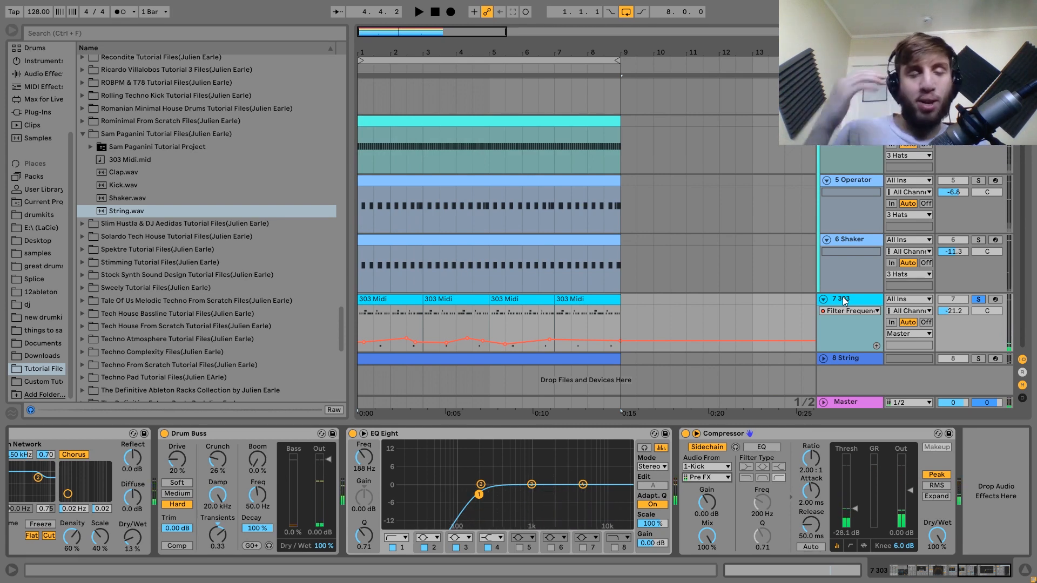
Play with the kick's Audio Effect Rack bypassed and re-enabled, and return to the soloed 303 track.
{"action": "scroll", "coordinate": [785, 296], "scroll_direction": "up", "scroll_amount": 3}
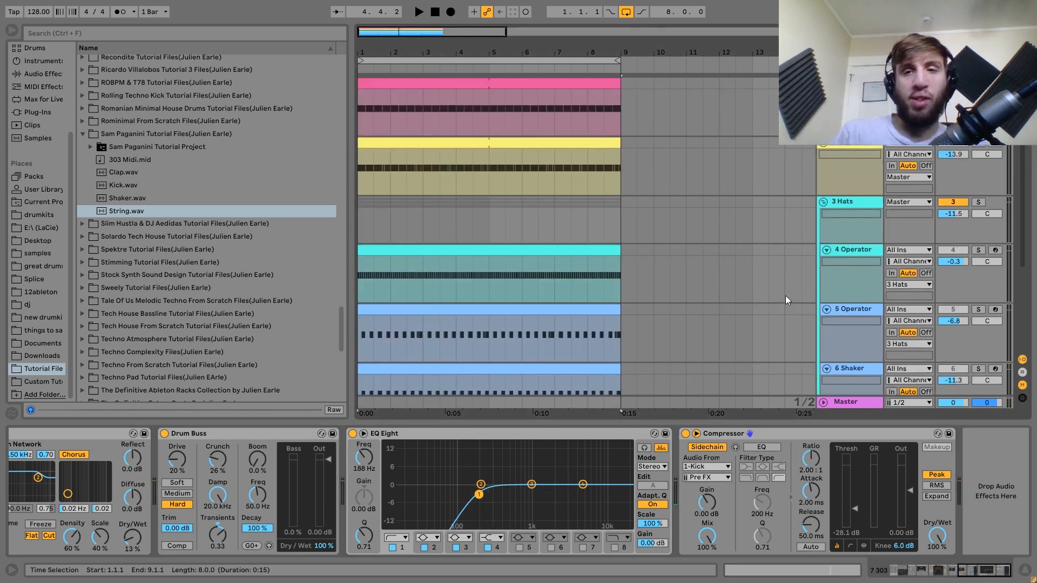
{"action": "left_click", "coordinate": [850, 83]}
{"action": "key", "text": "space"}
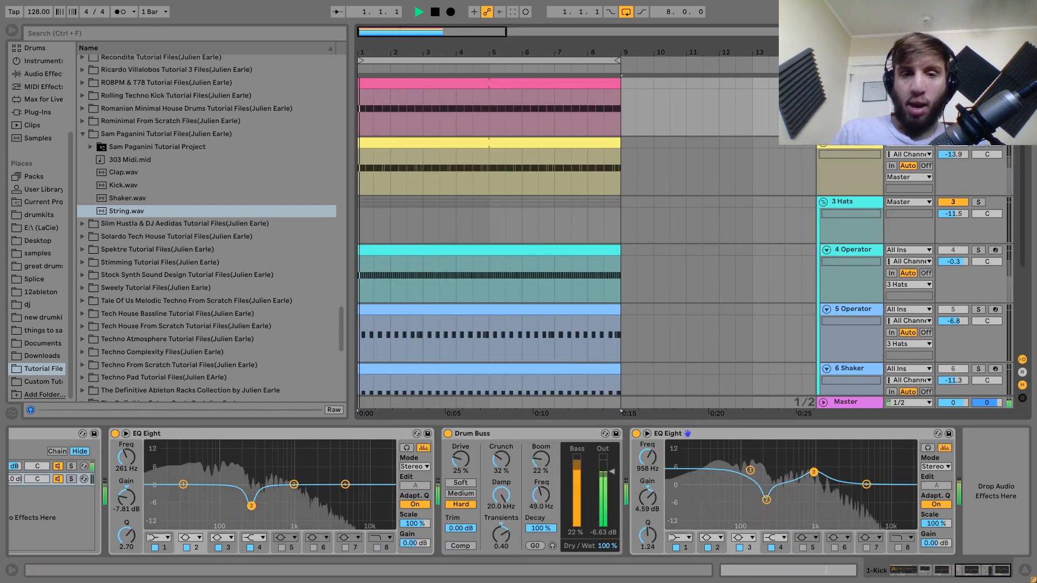
{"action": "scroll", "coordinate": [342, 472], "scroll_direction": "up", "scroll_amount": 5}
{"action": "scroll", "coordinate": [342, 472], "scroll_direction": "up", "scroll_amount": 1}
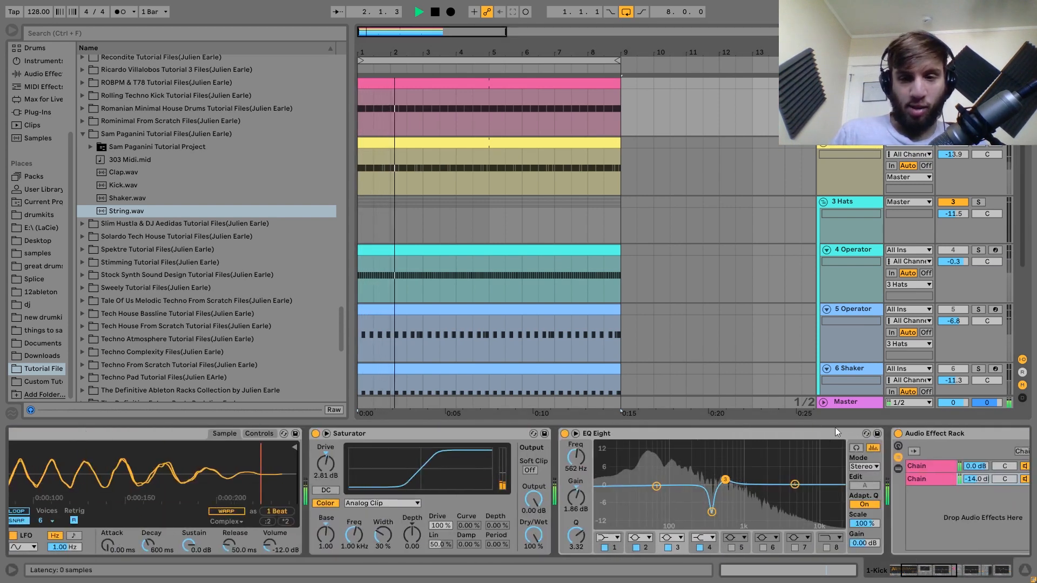
{"action": "left_click", "coordinate": [897, 435]}
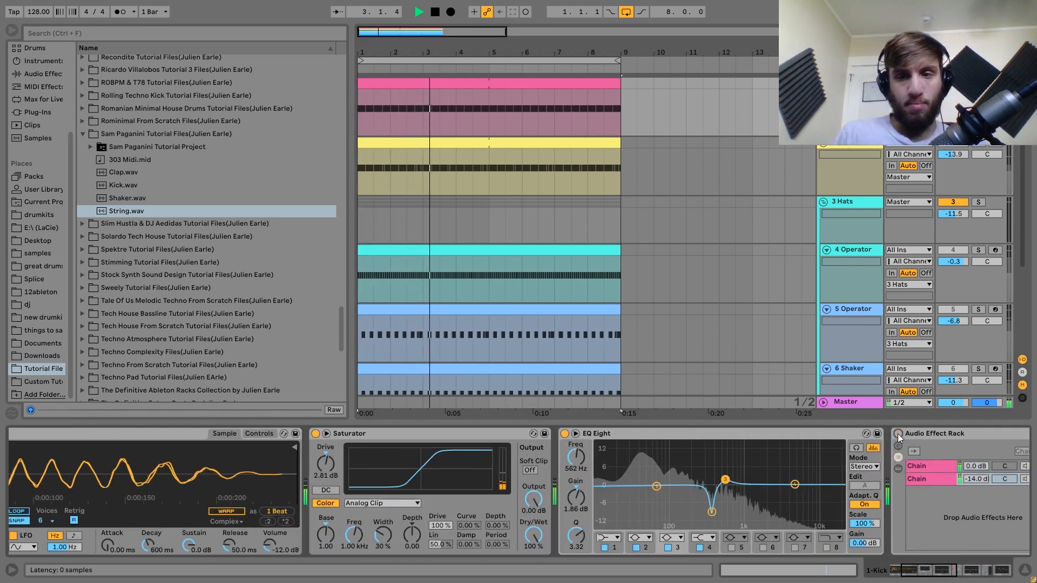
{"action": "left_click", "coordinate": [898, 435]}
{"action": "scroll", "coordinate": [841, 317], "scroll_direction": "down", "scroll_amount": 3}
{"action": "key", "text": "space"}
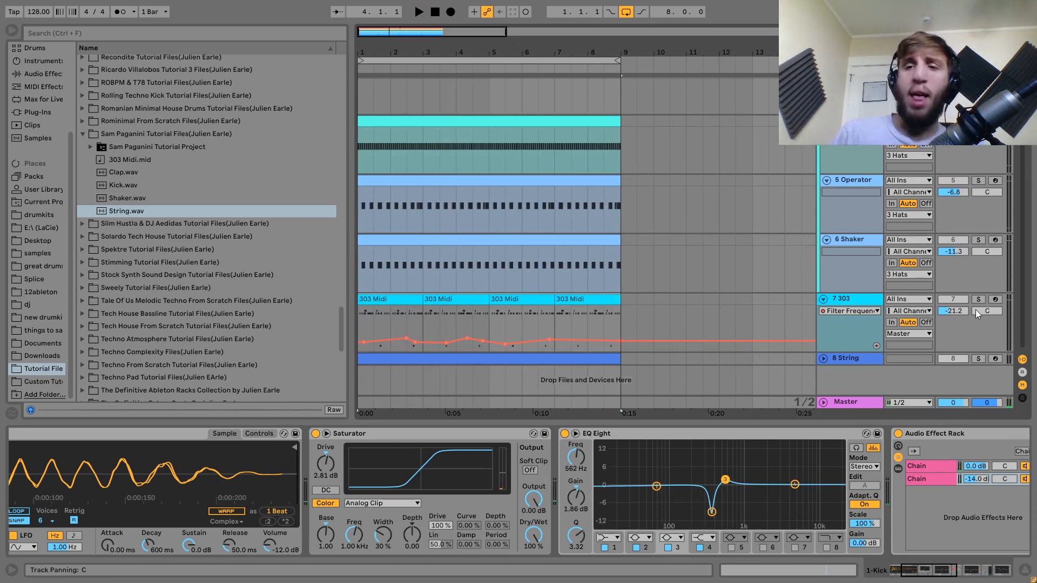
{"action": "left_click", "coordinate": [864, 298]}
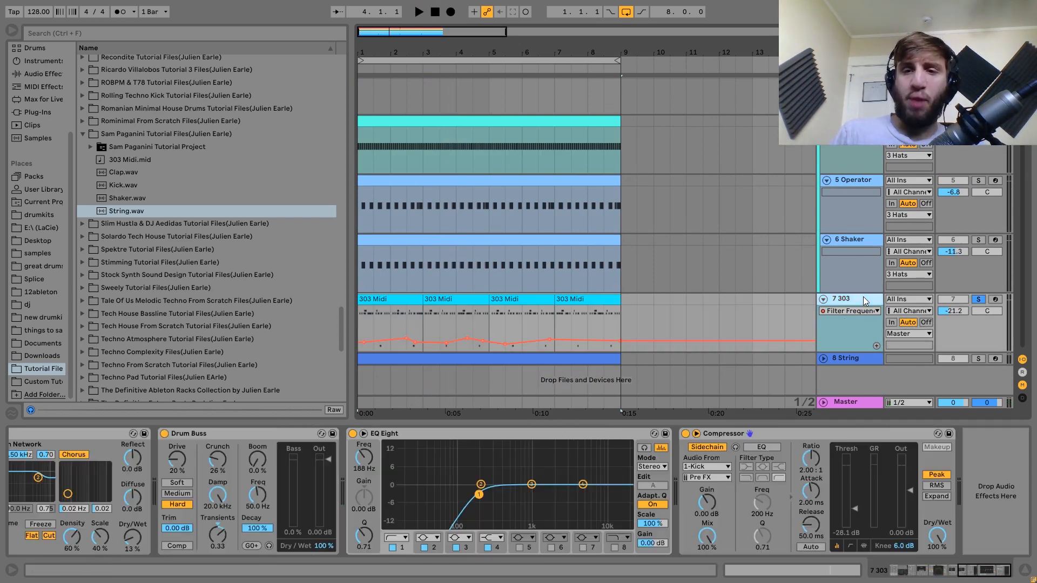
Solo the String track, unfold it, and audition its Simpler and Compressor chain.
{"action": "left_click", "coordinate": [978, 359]}
{"action": "left_click", "coordinate": [853, 360]}
{"action": "key", "text": "space"}
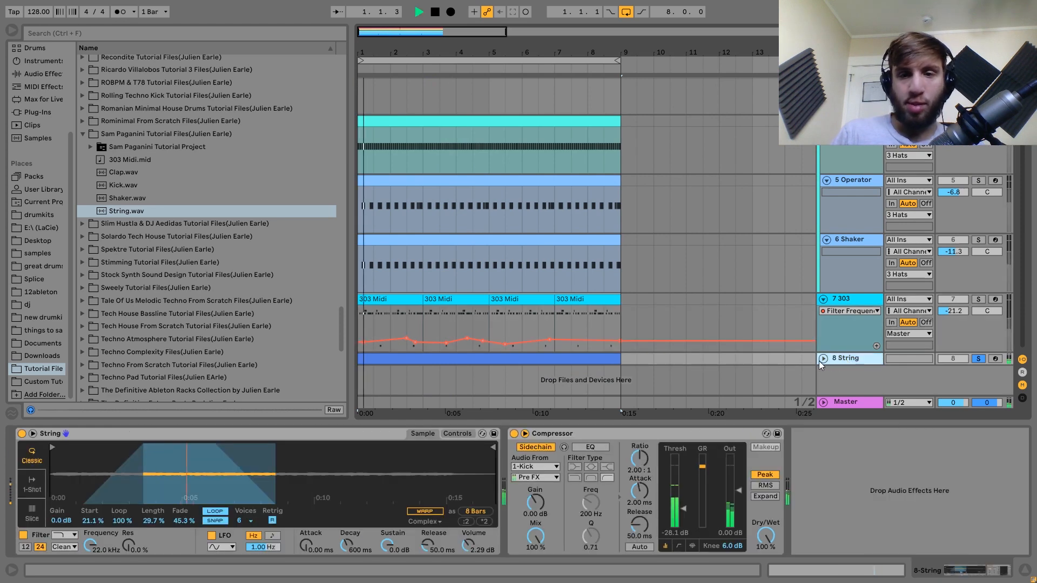
{"action": "left_click", "coordinate": [822, 359]}
{"action": "scroll", "coordinate": [822, 358], "scroll_direction": "down", "scroll_amount": 2}
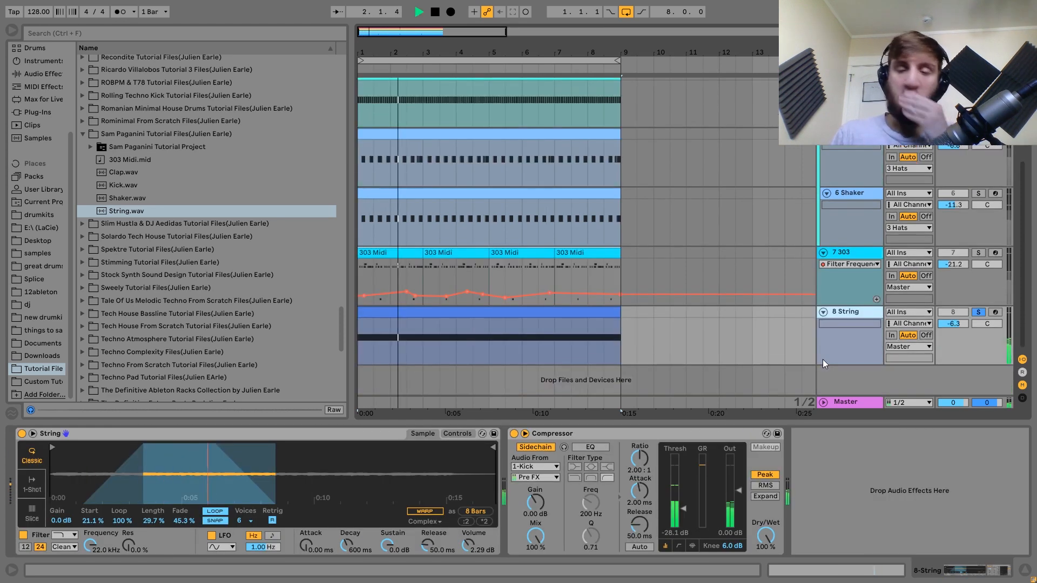
{"action": "key", "text": "space"}
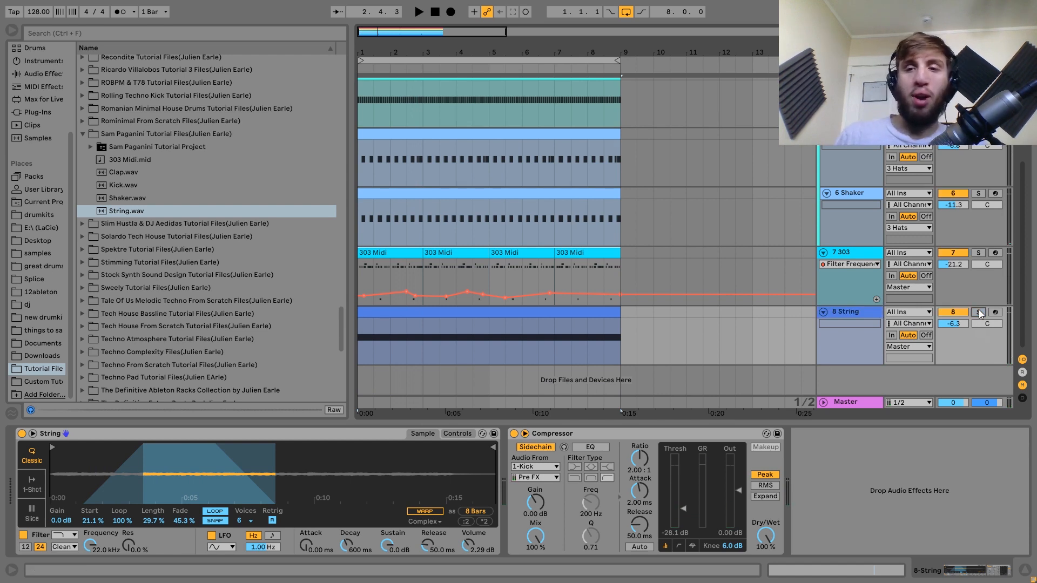
Set the String track's volume to -7.5 dB while playing it unsoloed with the full mix.
{"action": "key", "text": "space"}
{"action": "left_click_drag", "start_coordinate": [957, 322], "coordinate": [957, 329]}
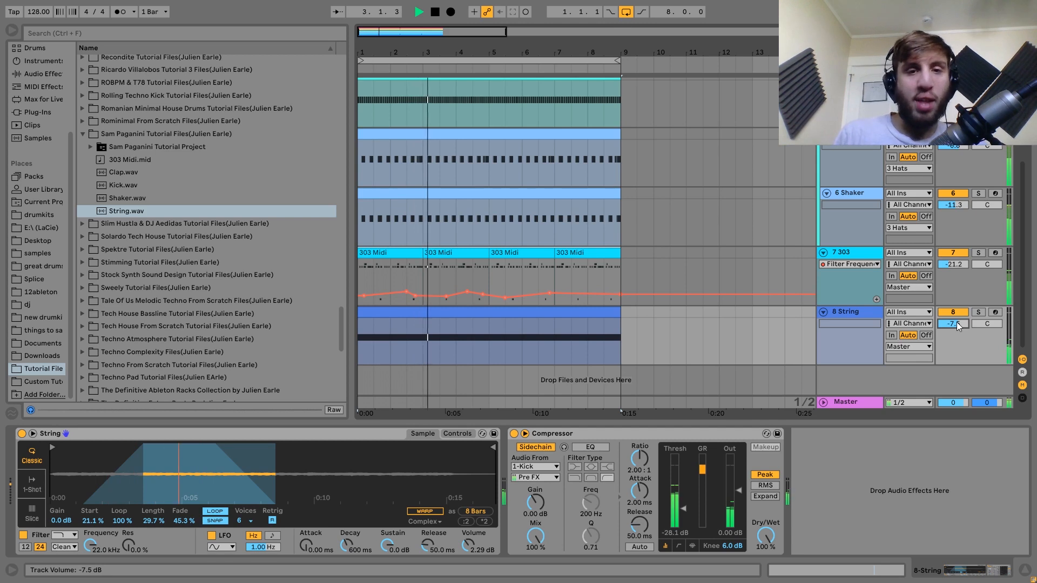
{"action": "key", "text": "space"}
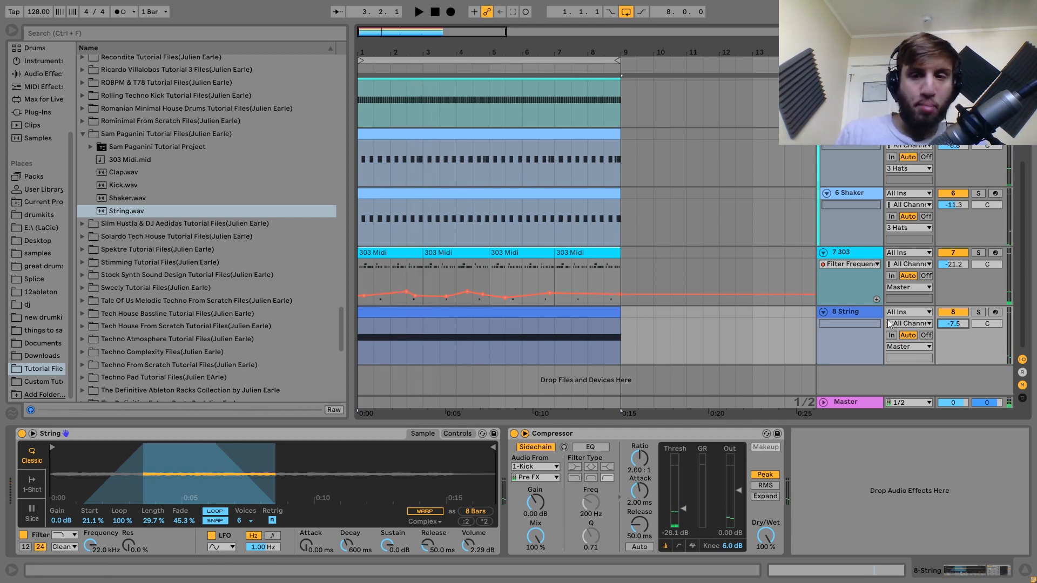
Play the full mix with the String track muted and re-enabled to compare its contribution.
{"action": "key", "text": "space"}
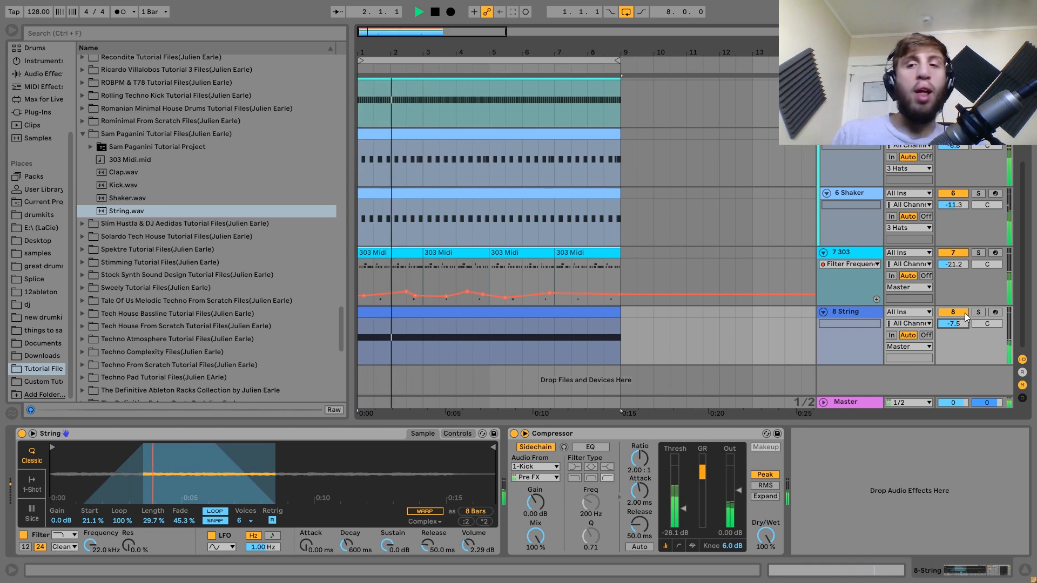
{"action": "left_click", "coordinate": [867, 310]}
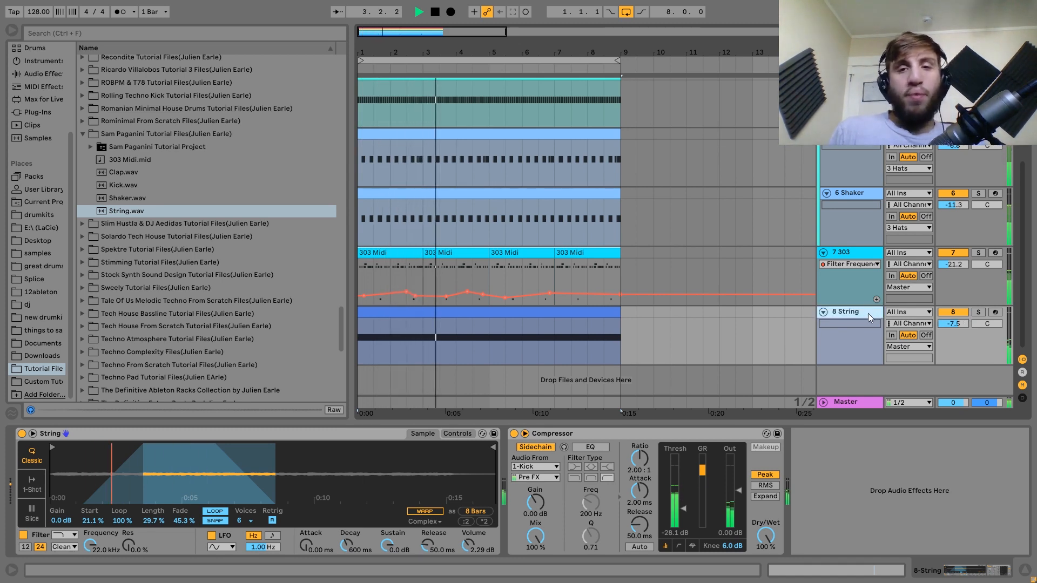
{"action": "key", "text": "space"}
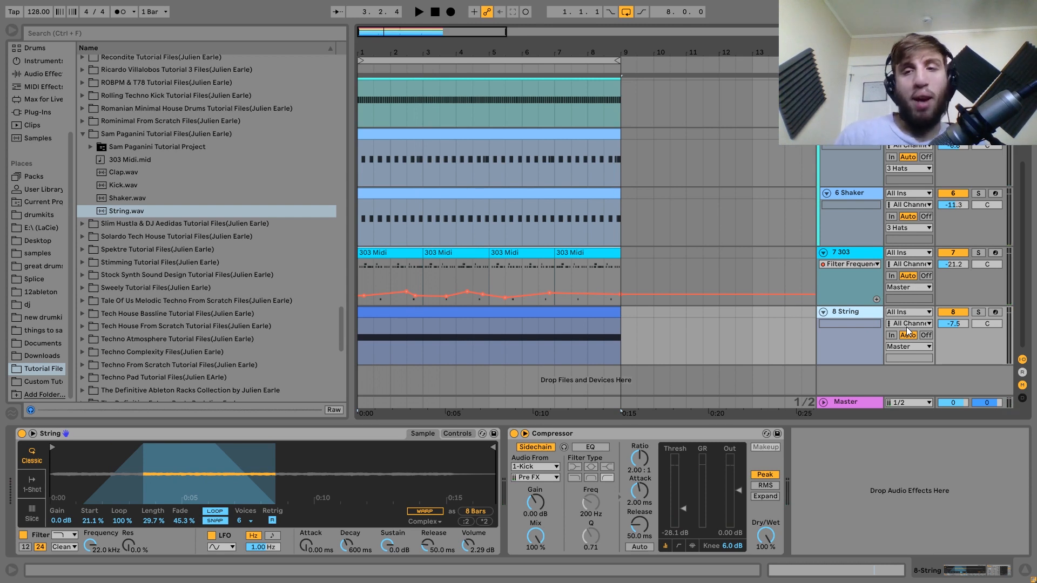
{"action": "key", "text": "space"}
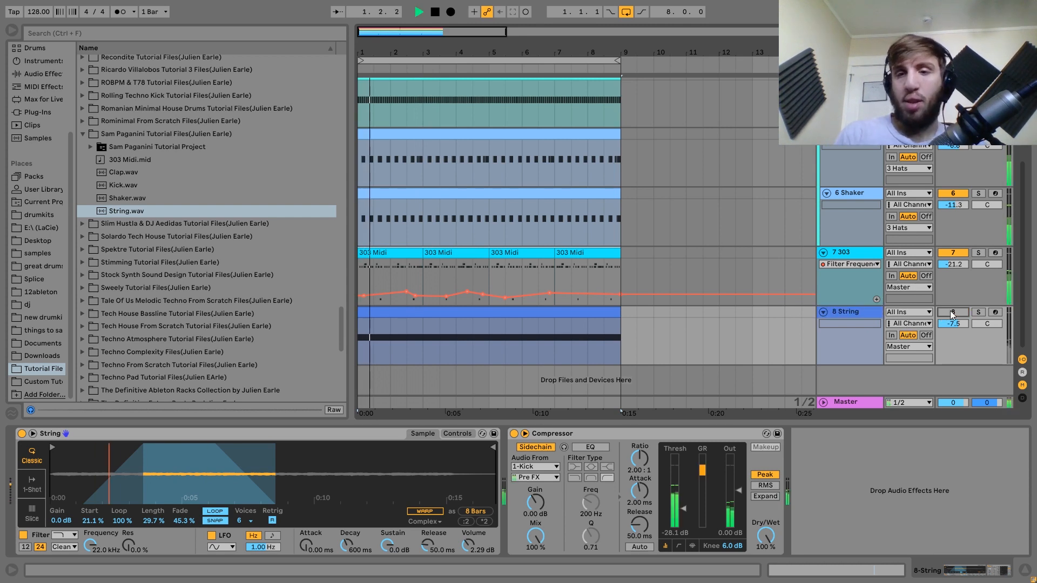
{"action": "left_click", "coordinate": [952, 313]}
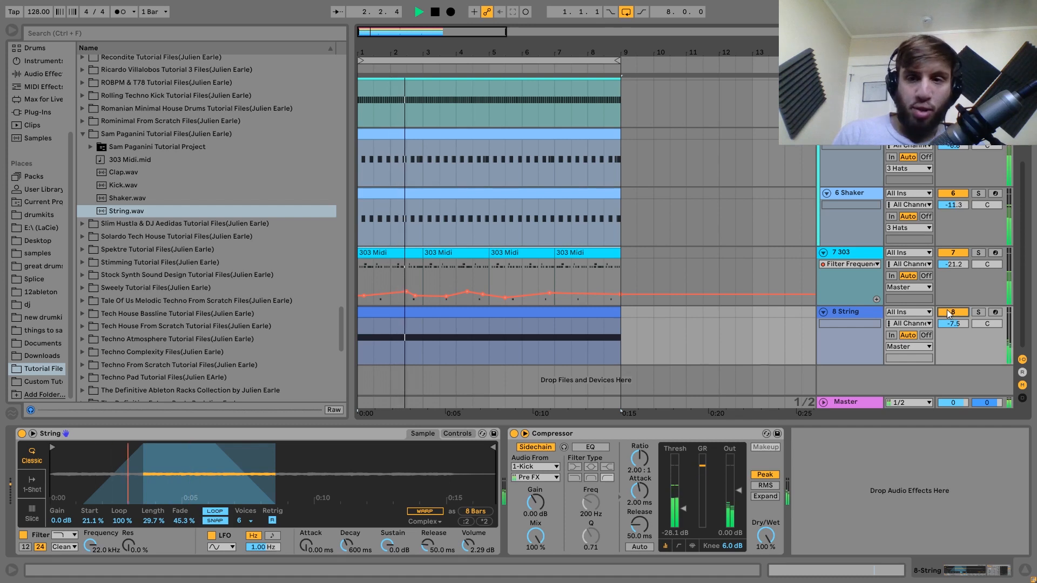
{"action": "key", "text": "space"}
Try lowering the String Simpler's filter frequency to 1.88 kHz in solo, and bring it back to 22.0 kHz during full-mix playback.
{"action": "left_click", "coordinate": [979, 312]}
{"action": "key", "text": "space"}
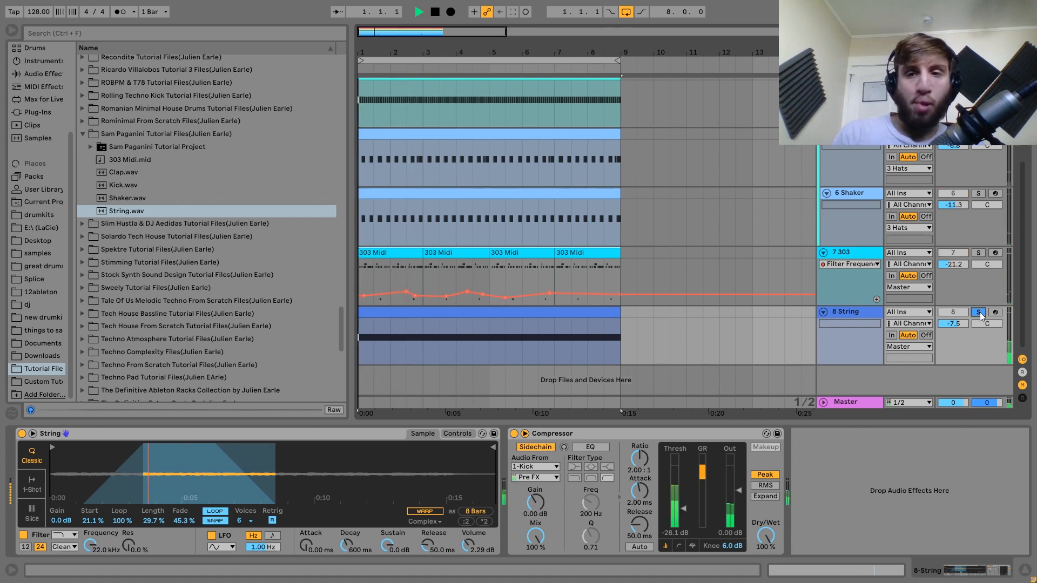
{"action": "left_click_drag", "start_coordinate": [92, 547], "coordinate": [92, 567]}
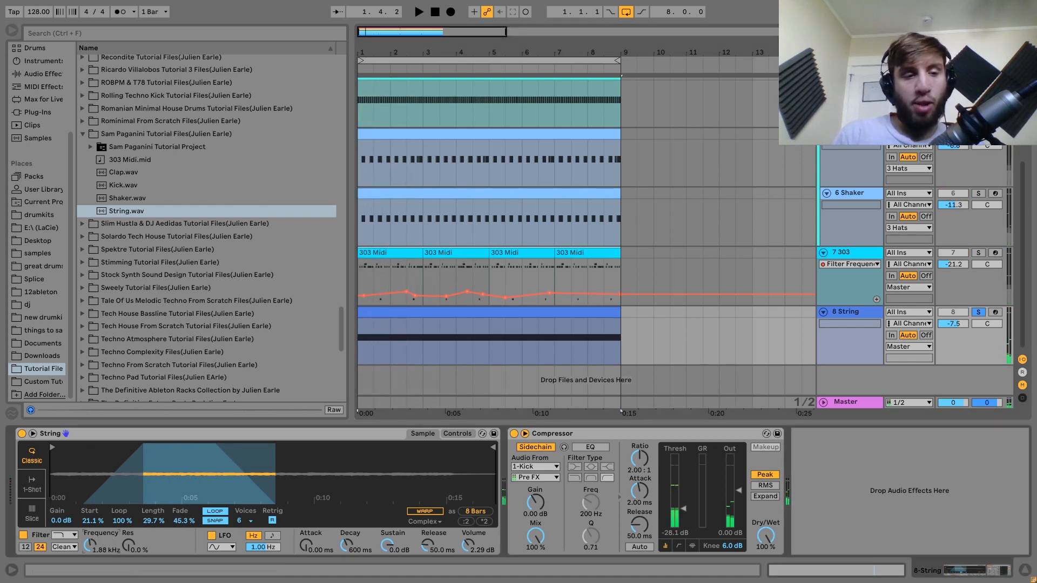
{"action": "left_click", "coordinate": [978, 313]}
{"action": "left_click_drag", "start_coordinate": [89, 555], "coordinate": [89, 497]}
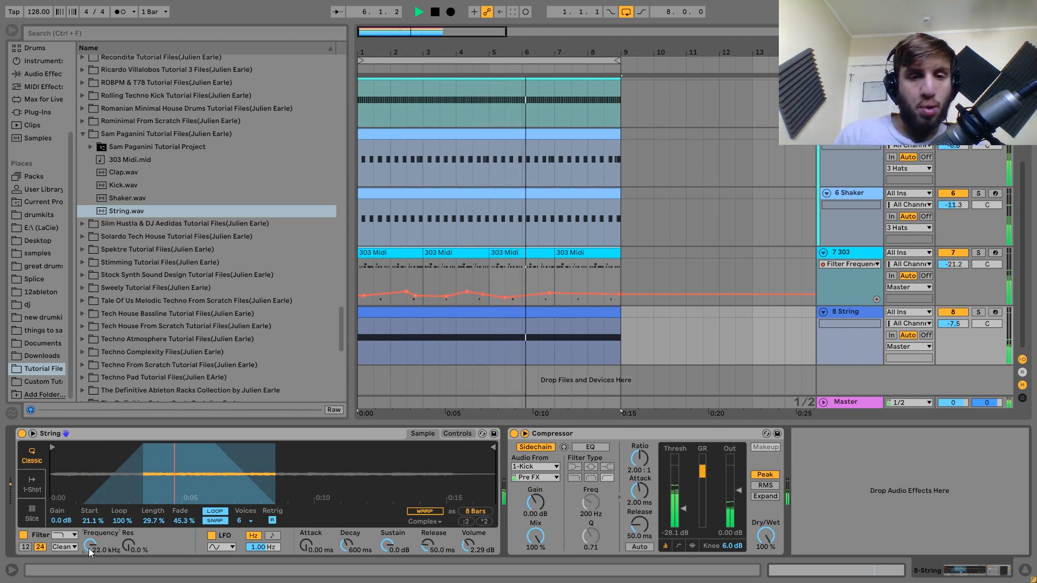
{"action": "key", "text": "space"}
Solo the String track, examine the notes in its MIDI clip, and return to the track's devices.
{"action": "left_click", "coordinate": [979, 313]}
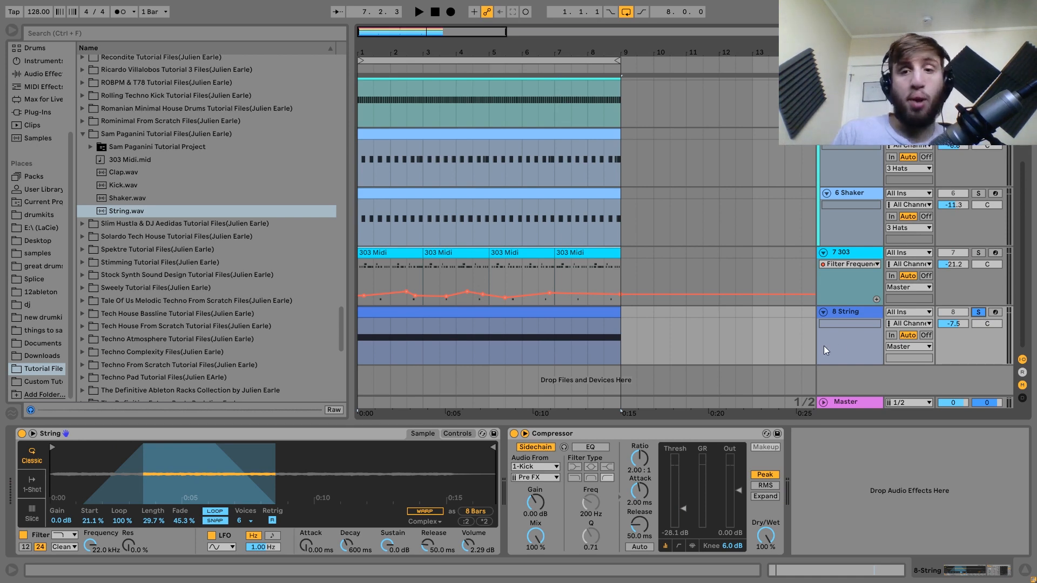
{"action": "double_click", "coordinate": [497, 323]}
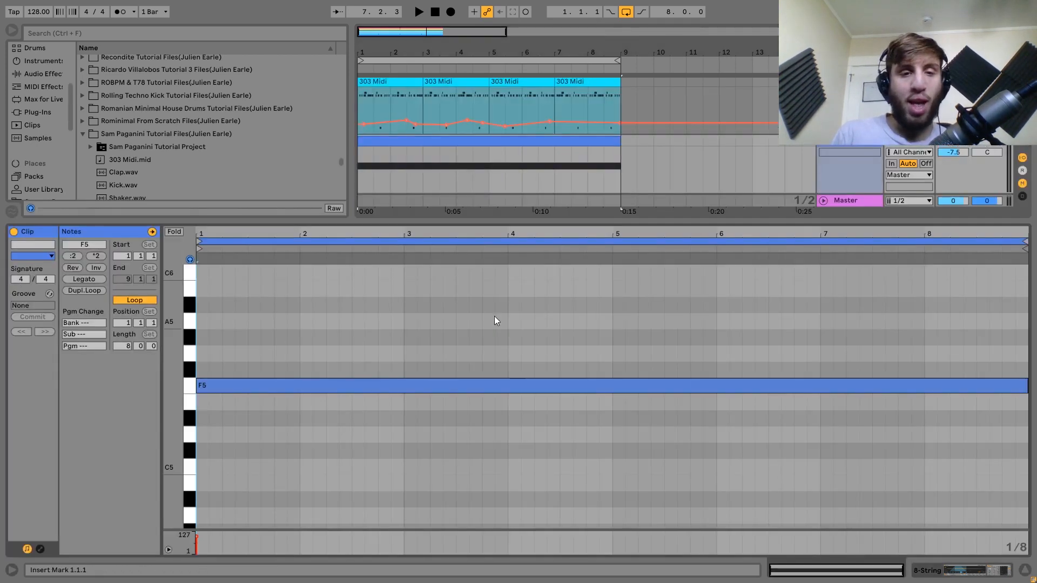
{"action": "left_click", "coordinate": [866, 145]}
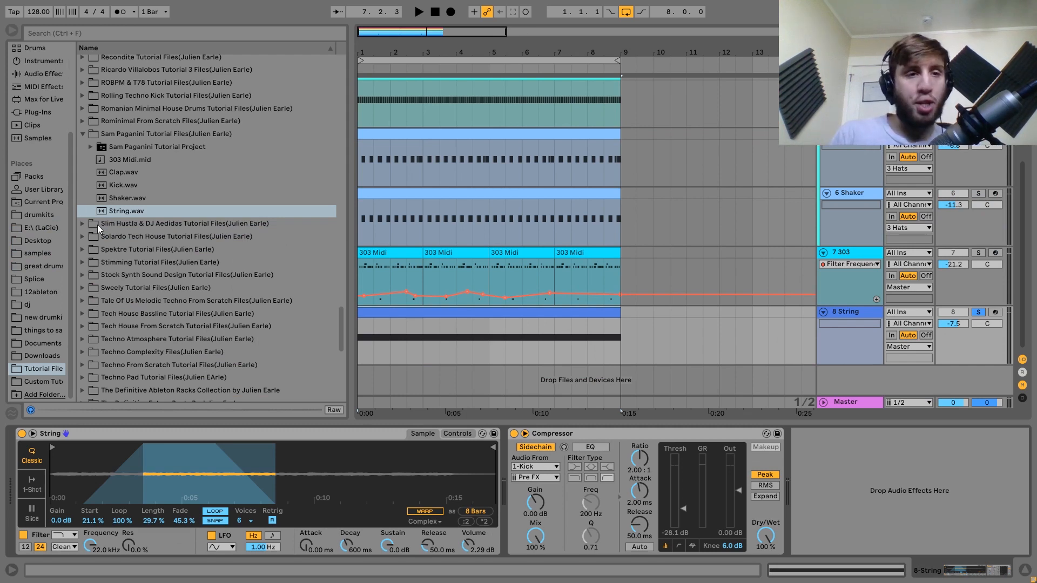
Select the String.wav sample in the browser and audition its looped playback in the String track's Simpler.
{"action": "left_click", "coordinate": [110, 212]}
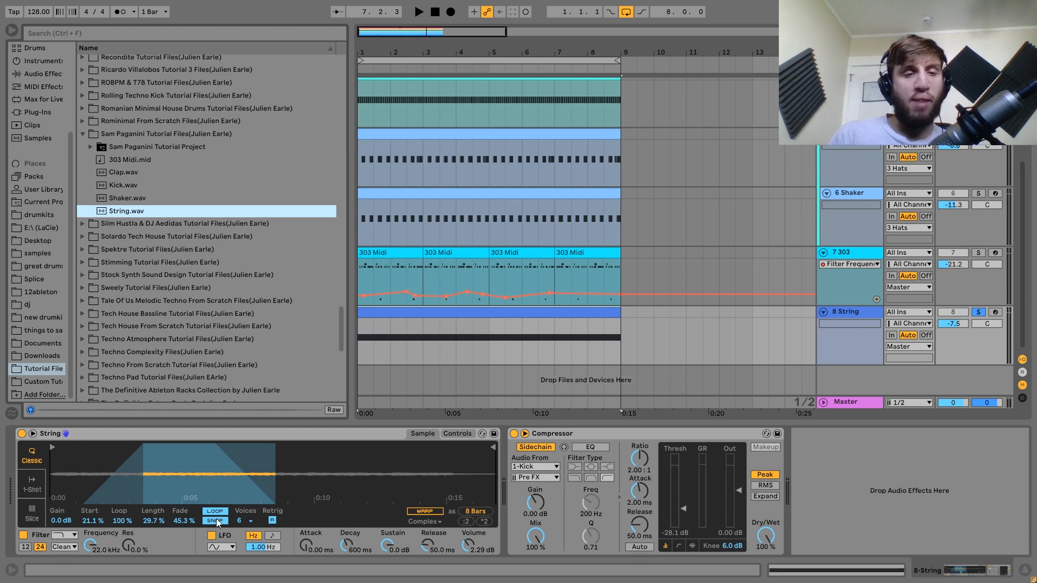
{"action": "key", "text": "space"}
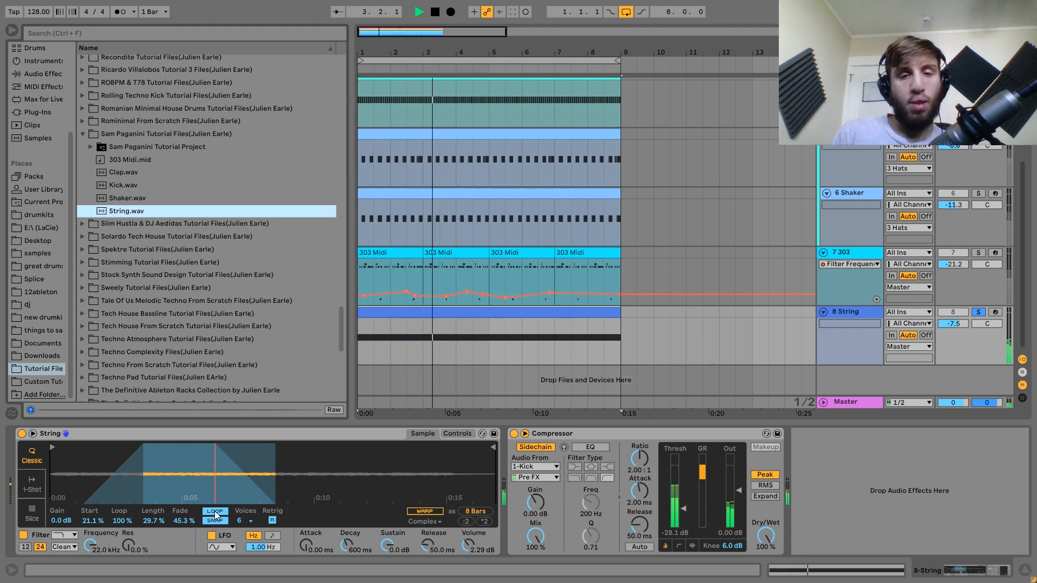
{"action": "key", "text": "space"}
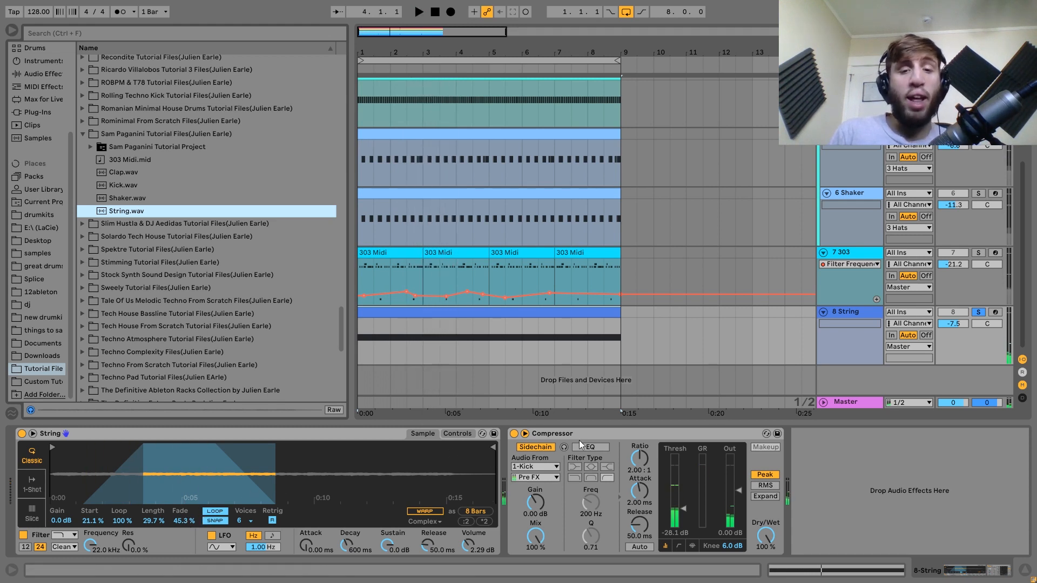
Select the String track's kick-sidechained Compressor and audition the track soloed and unsoloed in the full mix.
{"action": "left_click", "coordinate": [639, 435]}
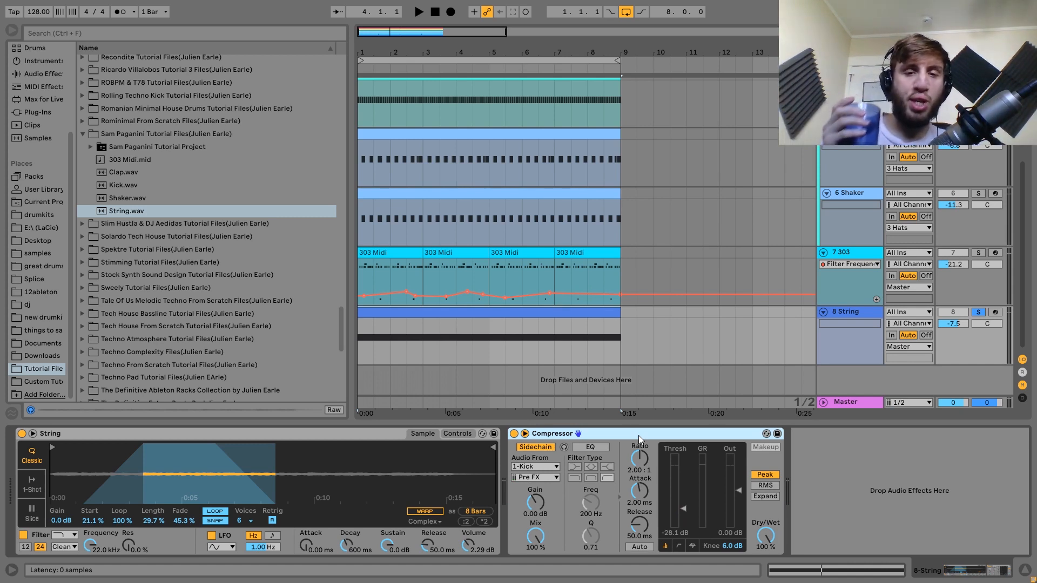
{"action": "key", "text": "space"}
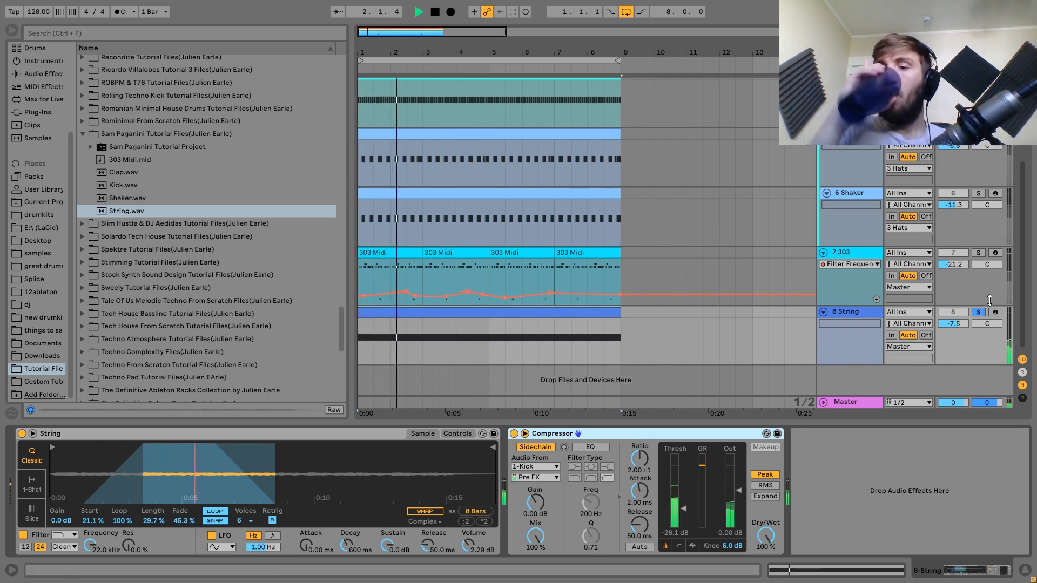
{"action": "key", "text": "space"}
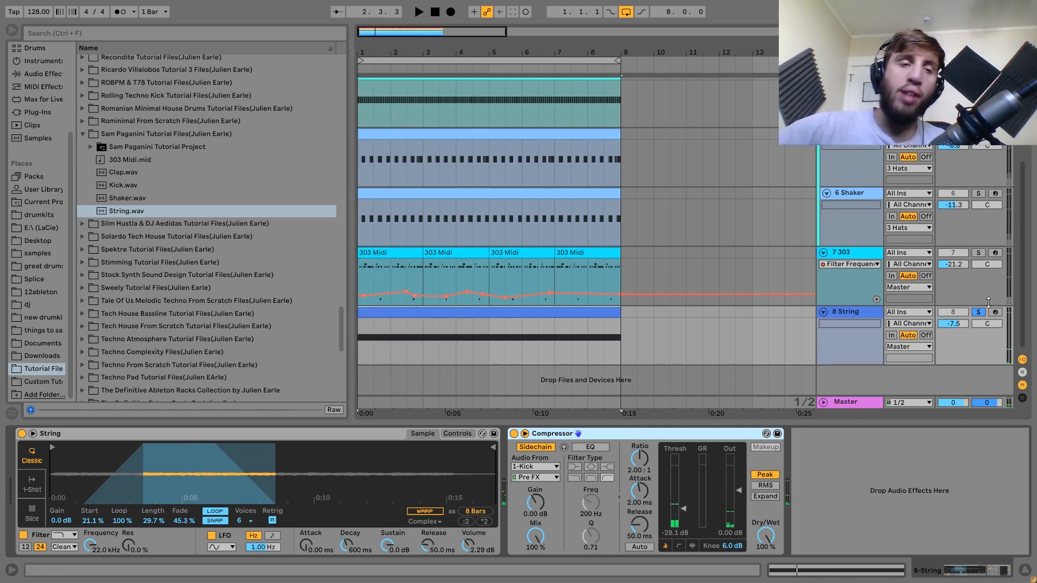
{"action": "left_click", "coordinate": [982, 311]}
{"action": "key", "text": "space"}
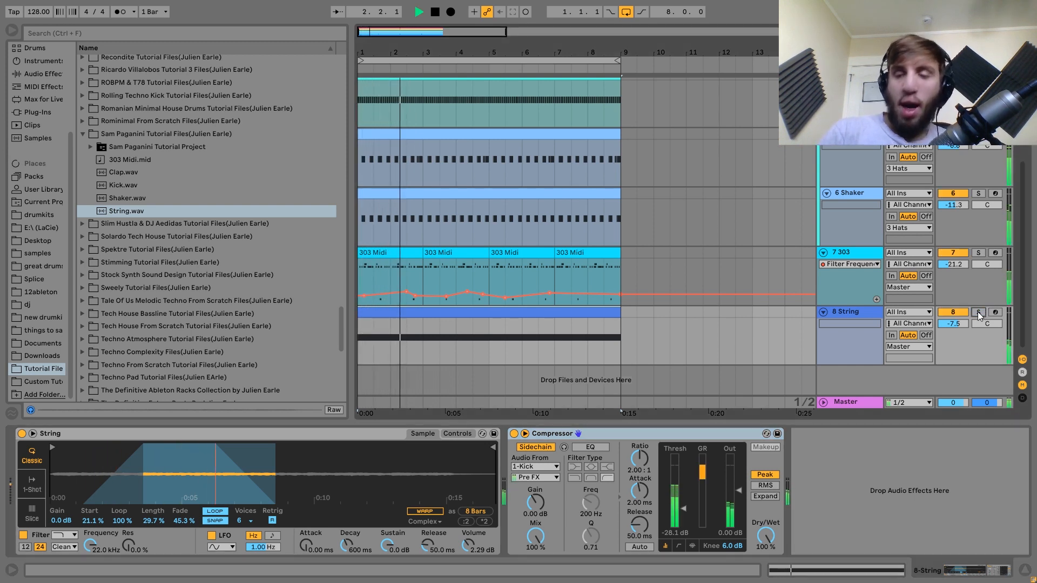
{"action": "key", "text": "space"}
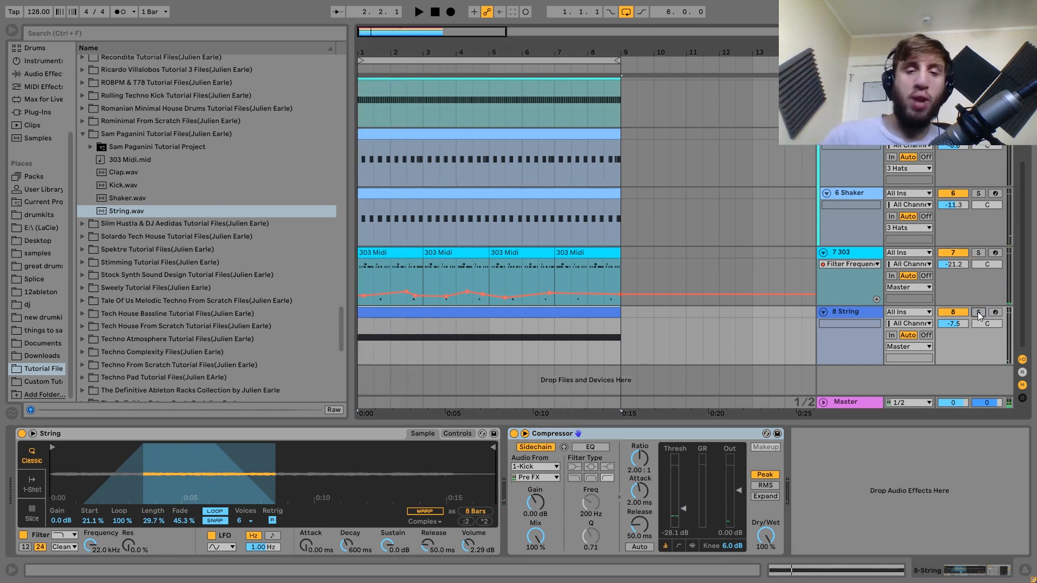
{"action": "scroll", "coordinate": [978, 313], "scroll_direction": "up", "scroll_amount": 4}
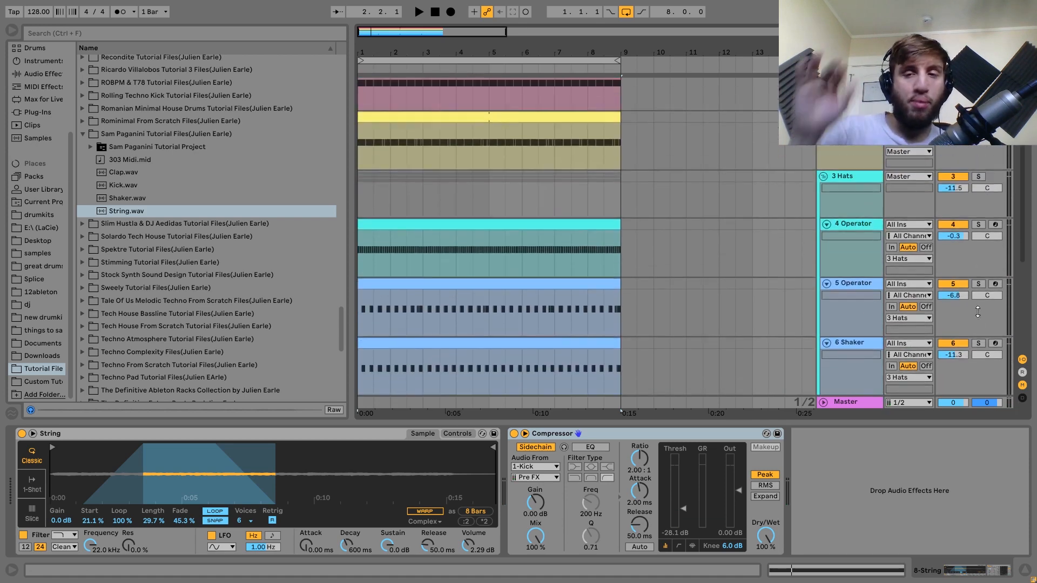
{"action": "scroll", "coordinate": [978, 313], "scroll_direction": "down", "scroll_amount": 4}
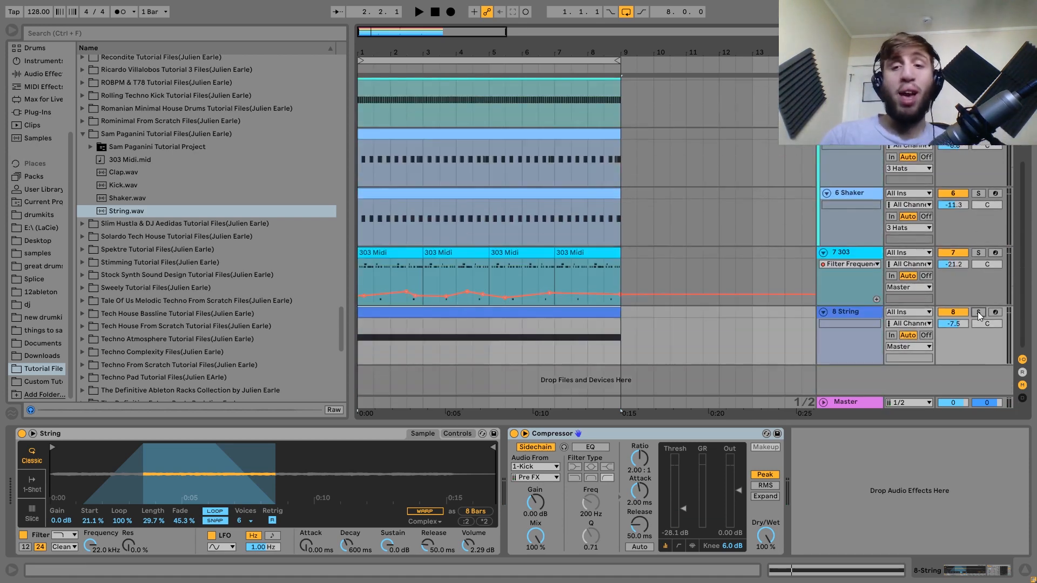
{"action": "scroll", "coordinate": [867, 307], "scroll_direction": "up", "scroll_amount": 5}
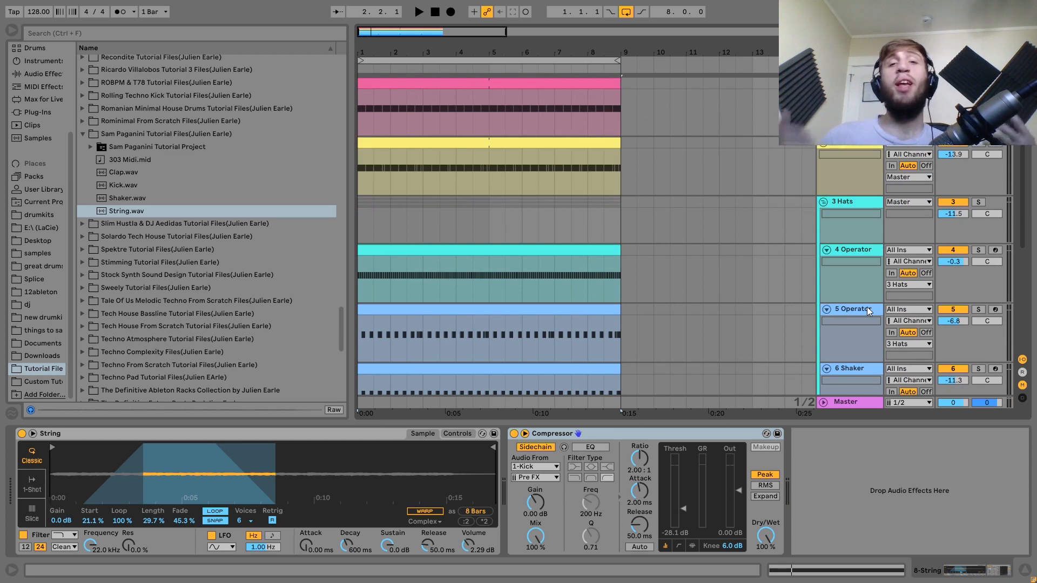